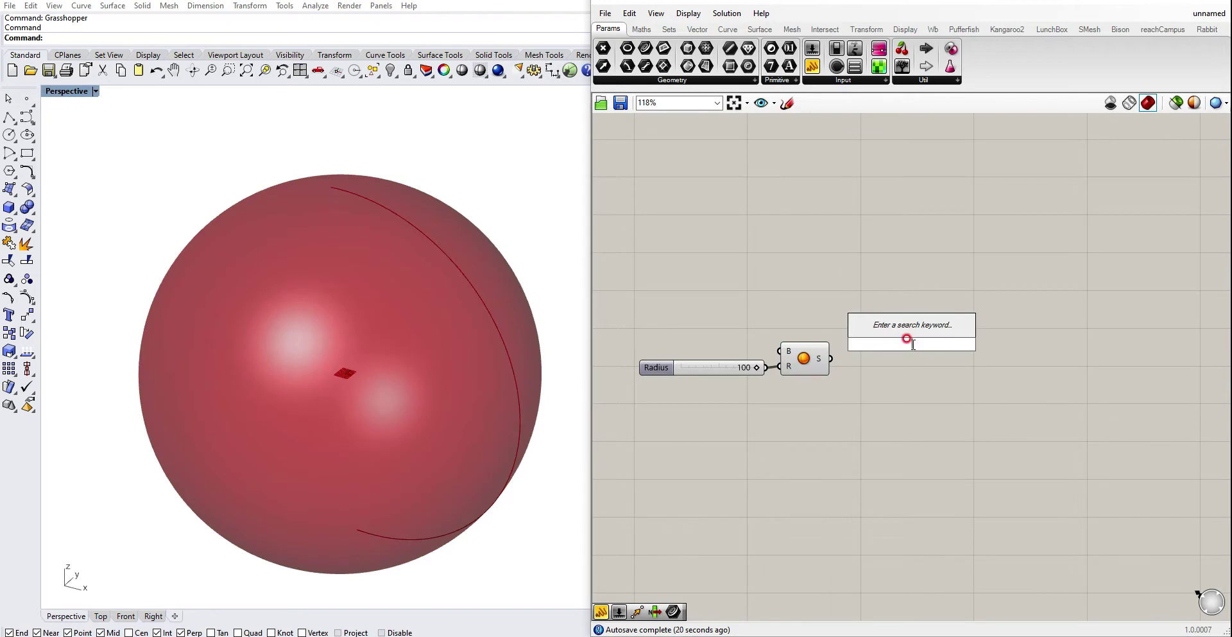
Add a Populate Geometry component and connect the sphere to its geometry input.
{"action": "type", "text": "popul"}
{"action": "left_click", "coordinate": [902, 294]}
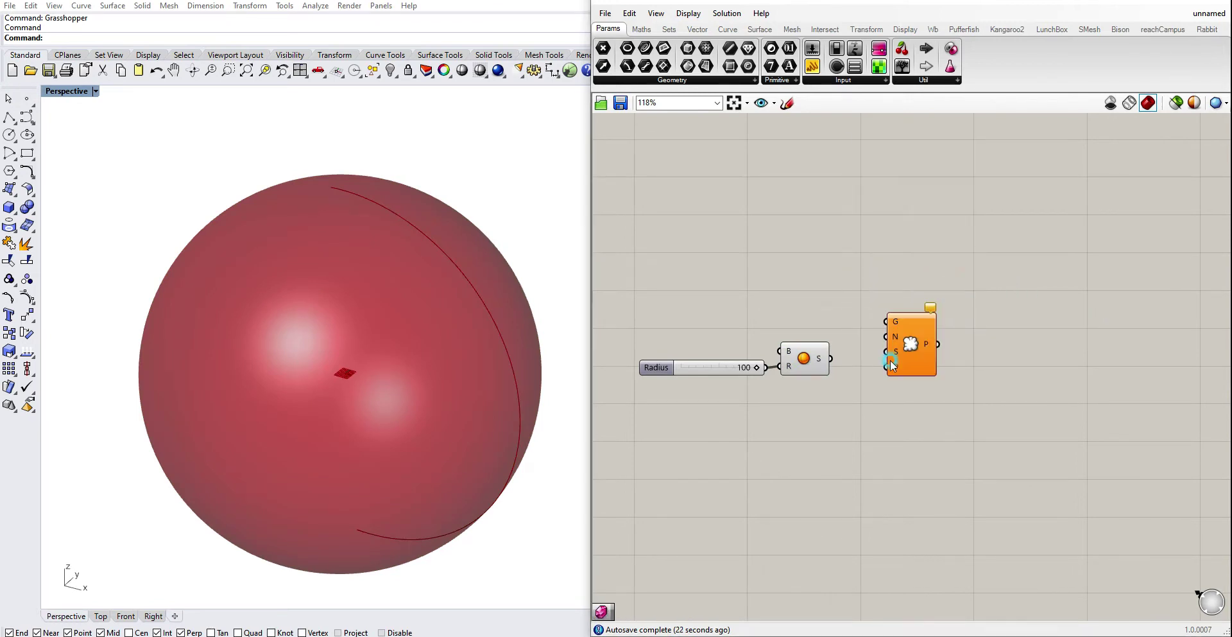
{"action": "left_click_drag", "start_coordinate": [833, 355], "coordinate": [886, 321]}
{"action": "left_click_drag", "start_coordinate": [917, 345], "coordinate": [918, 358]}
Duplicate the Radius slider, raise the copy's maximum, connect it to Populate Geometry's count input, and set it to 285.
{"action": "left_click_drag", "start_coordinate": [717, 365], "coordinate": [777, 399], "text": "alt"}
{"action": "right_click", "coordinate": [778, 399]}
{"action": "left_click", "coordinate": [831, 455]}
{"action": "double_click", "coordinate": [880, 492]}
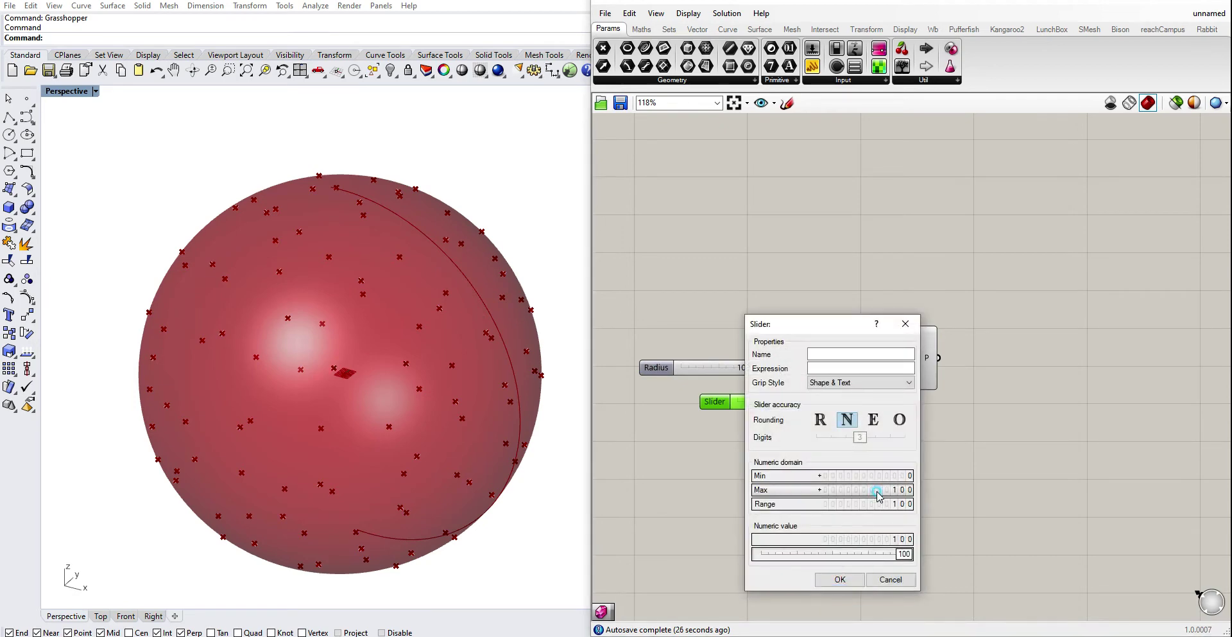
{"action": "type", "text": "100"}
{"action": "left_click", "coordinate": [839, 579]}
{"action": "scroll", "coordinate": [866, 437], "scroll_direction": "up", "scroll_amount": 1}
{"action": "left_click_drag", "start_coordinate": [820, 396], "coordinate": [917, 374]}
{"action": "mouse_move", "coordinate": [728, 401]}
{"action": "left_mouse_down"}
{"action": "mouse_move", "coordinate": [813, 396]}
{"action": "mouse_move", "coordinate": [744, 401]}
{"action": "left_mouse_up"}
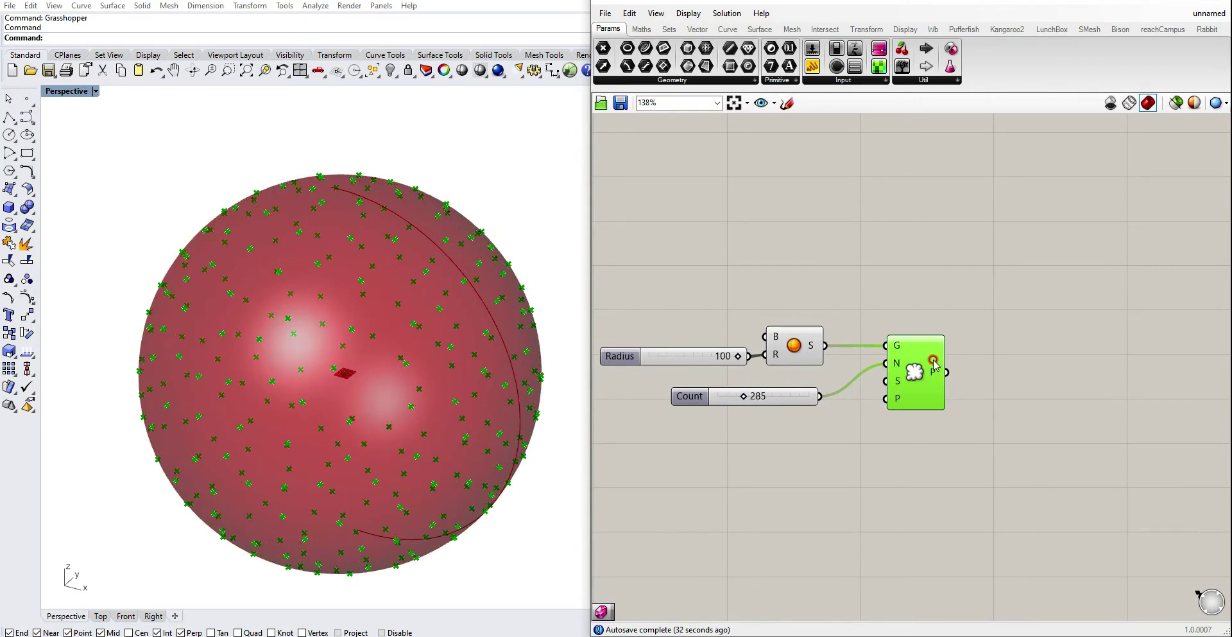
{"action": "right_click_drag", "start_coordinate": [914, 277], "coordinate": [875, 289]}
{"action": "double_click", "coordinate": [868, 284]}
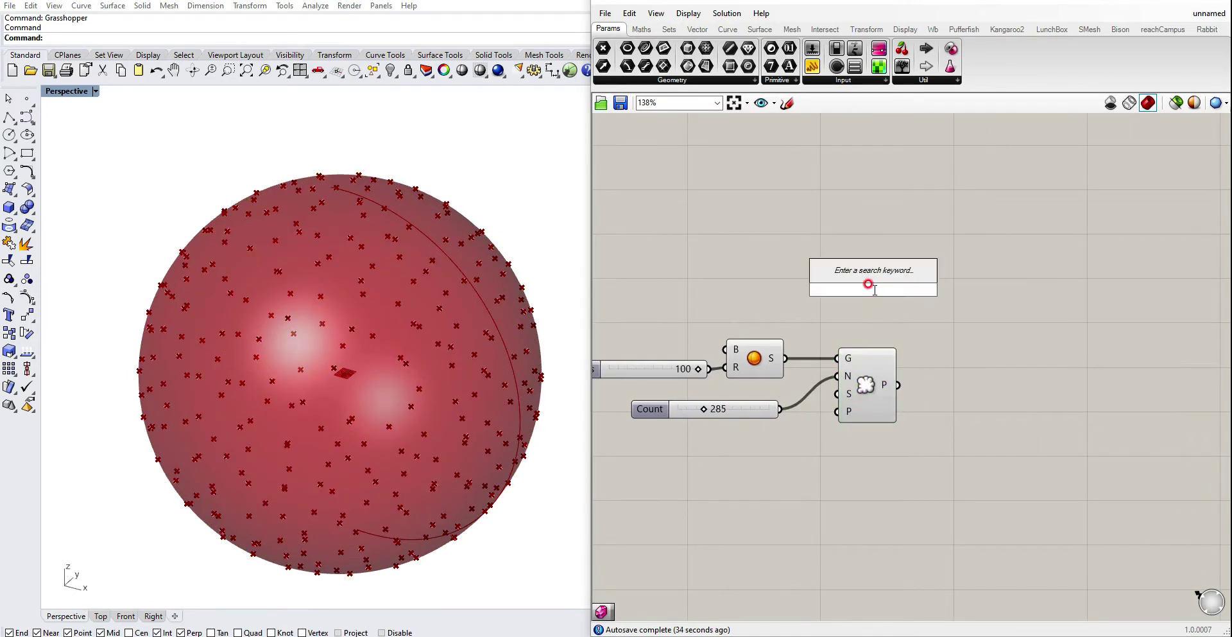
{"action": "type", "text": "fac"}
{"action": "left_click", "coordinate": [865, 272]}
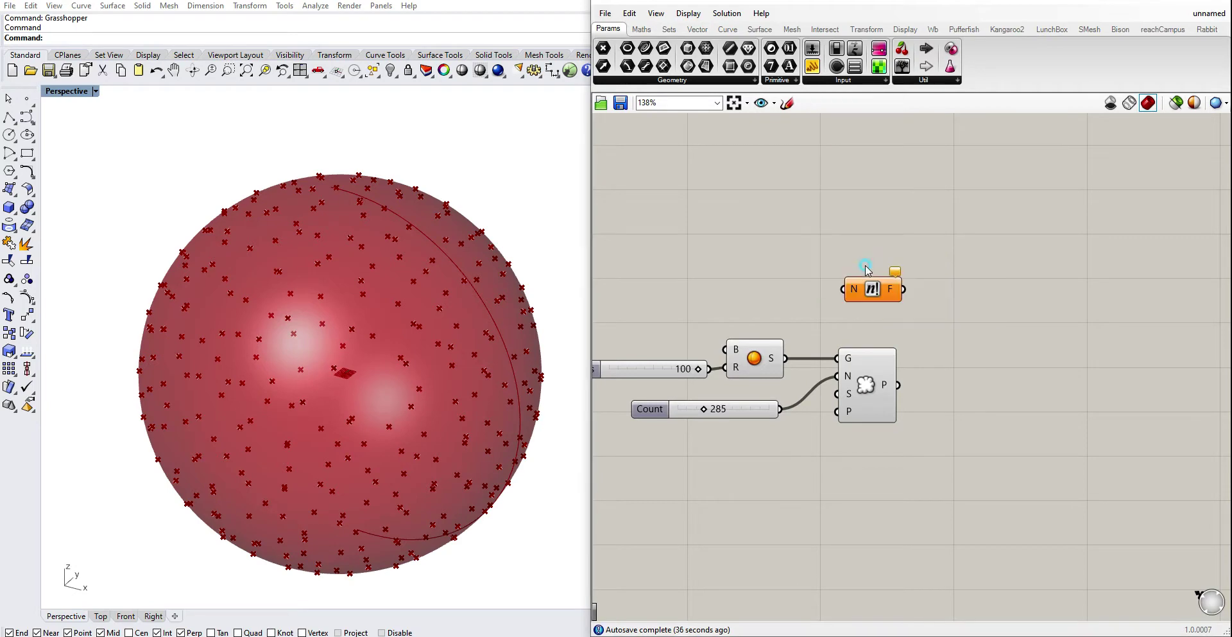
{"action": "left_click", "coordinate": [870, 287]}
{"action": "key", "text": "Delete"}
Add a Facet Dome component beside Populate Geometry and connect the populated points to its points input.
{"action": "double_click", "coordinate": [870, 273]}
{"action": "type", "text": "fac"}
{"action": "left_click", "coordinate": [867, 240]}
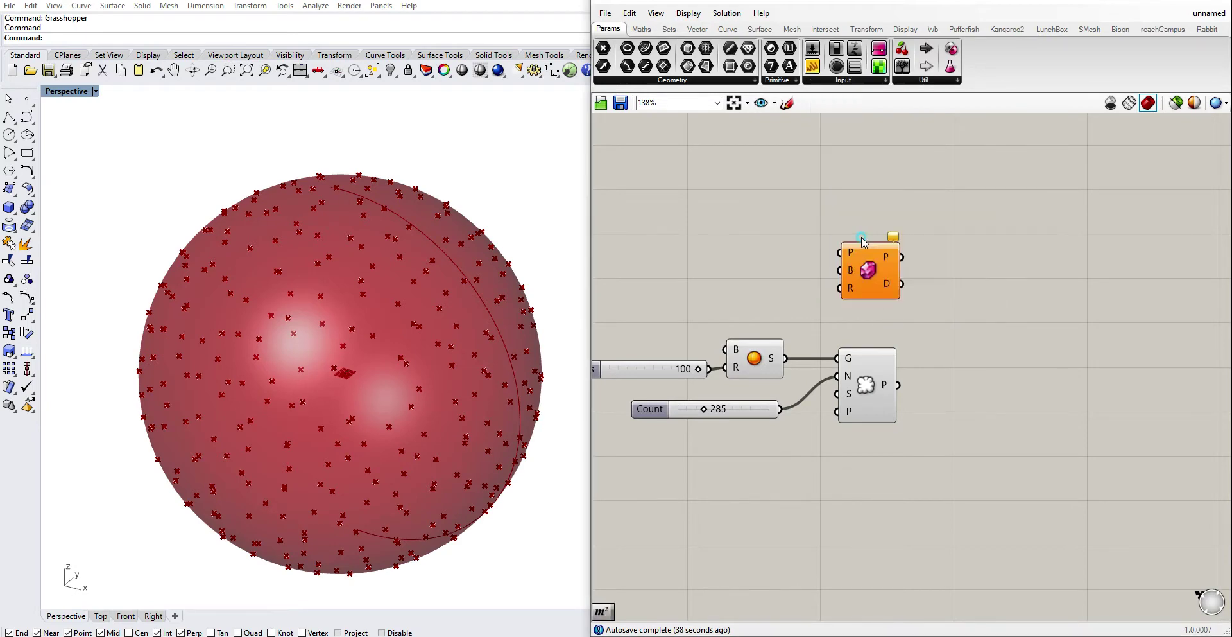
{"action": "right_click_drag", "start_coordinate": [878, 277], "coordinate": [846, 267]}
{"action": "left_click_drag", "start_coordinate": [846, 267], "coordinate": [954, 383]}
{"action": "left_click_drag", "start_coordinate": [867, 375], "coordinate": [943, 376]}
{"action": "right_click_drag", "start_coordinate": [943, 377], "coordinate": [885, 390]}
{"action": "left_click", "coordinate": [936, 293]}
{"action": "left_click_drag", "start_coordinate": [918, 391], "coordinate": [897, 390]}
{"action": "mouse_move", "coordinate": [906, 344]}
{"action": "right_mouse_down"}
{"action": "mouse_move", "coordinate": [879, 330]}
{"action": "mouse_move", "coordinate": [866, 348]}
{"action": "mouse_move", "coordinate": [897, 342]}
{"action": "right_mouse_up"}
{"action": "left_click", "coordinate": [883, 348]}
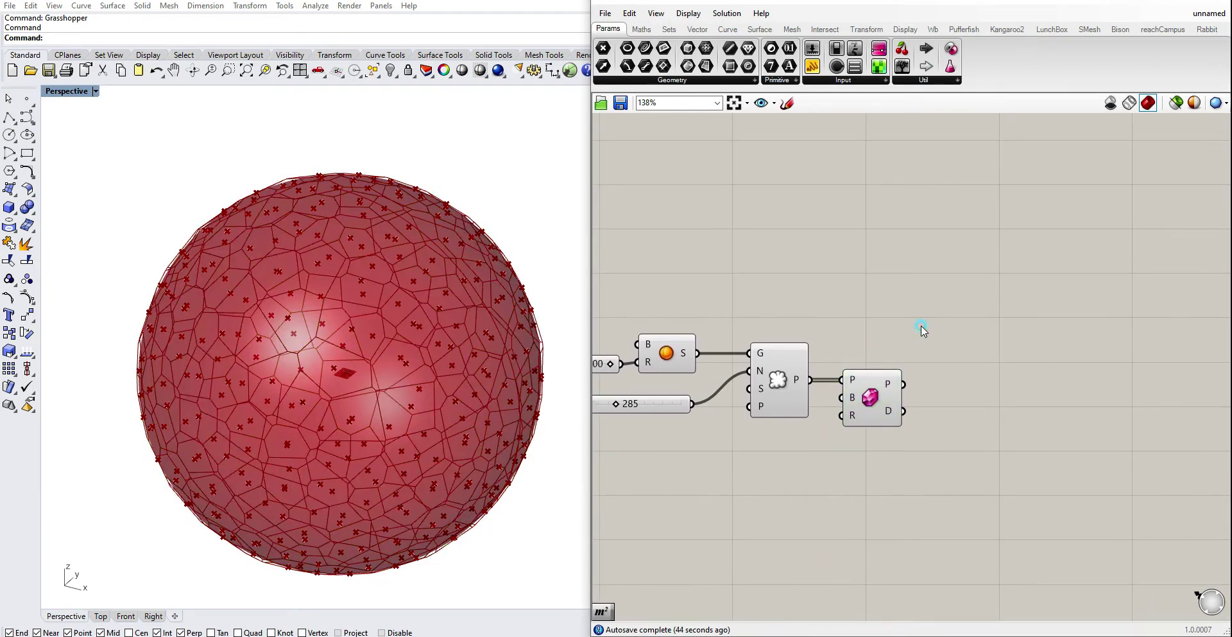
Add a Curve Closest Point component and place it beyond the Facet Dome component.
{"action": "double_click", "coordinate": [921, 325]}
{"action": "type", "text": "closest"}
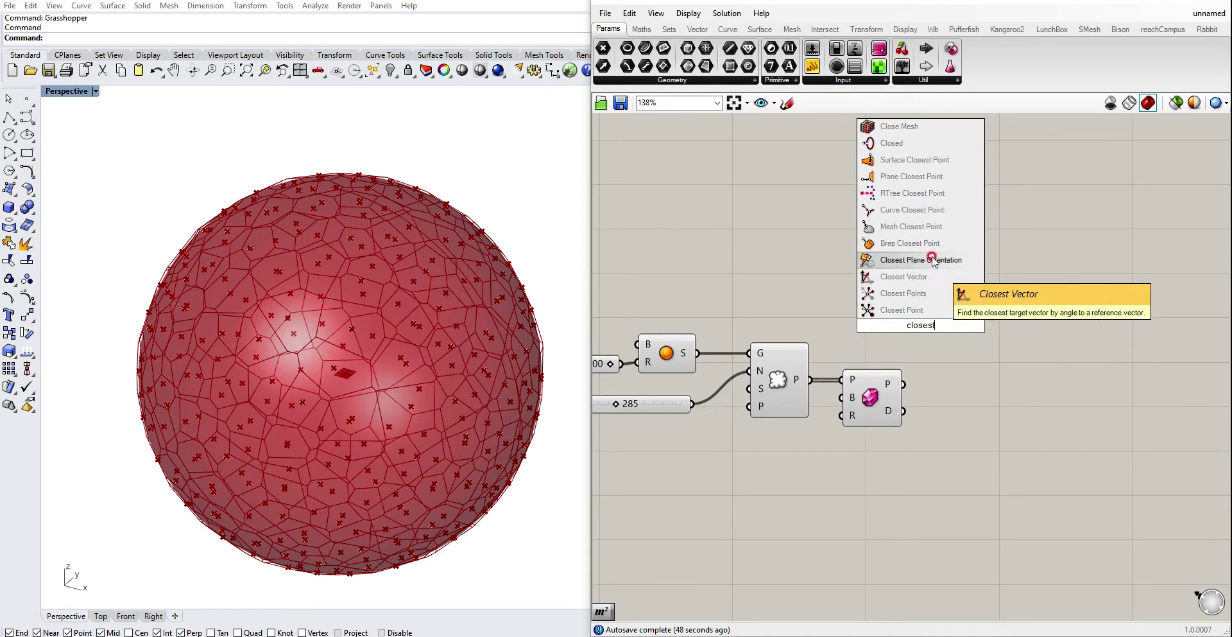
{"action": "left_click", "coordinate": [926, 213]}
{"action": "right_click_drag", "start_coordinate": [916, 347], "coordinate": [898, 338]}
{"action": "left_click_drag", "start_coordinate": [899, 338], "coordinate": [950, 334]}
{"action": "right_click_drag", "start_coordinate": [895, 380], "coordinate": [921, 372]}
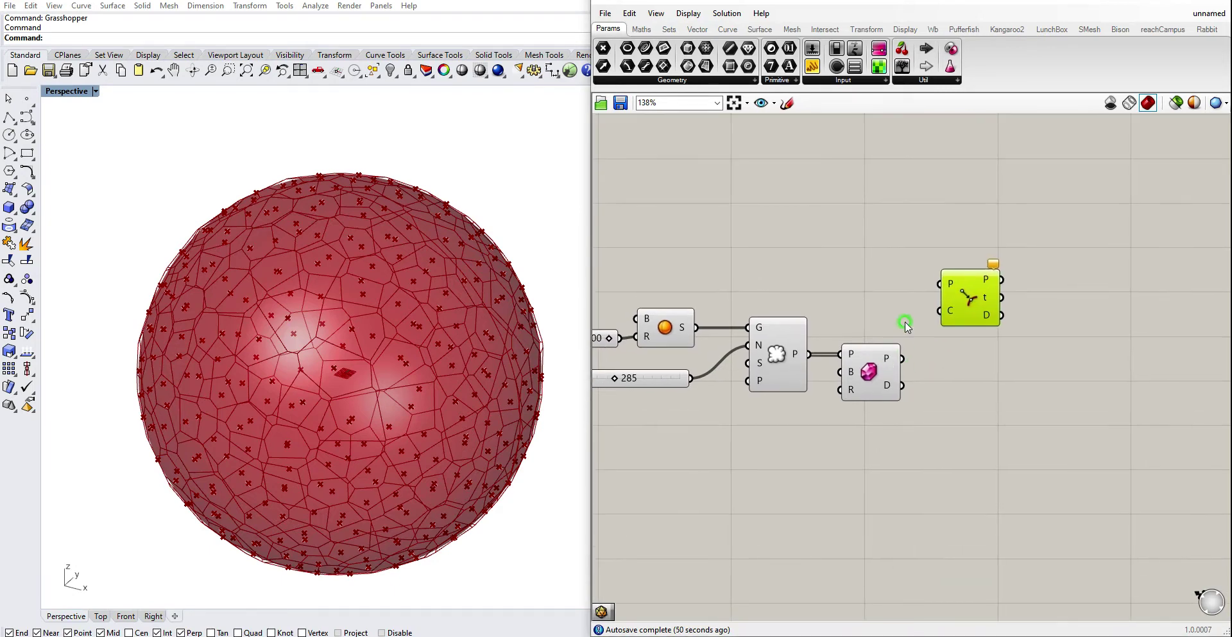
Add an Area component after Facet Dome and connect the facet pattern to its geometry input.
{"action": "double_click", "coordinate": [901, 308]}
{"action": "type", "text": "area"}
{"action": "left_click", "coordinate": [880, 297]}
{"action": "scroll", "coordinate": [891, 312], "scroll_direction": "up", "scroll_amount": 3}
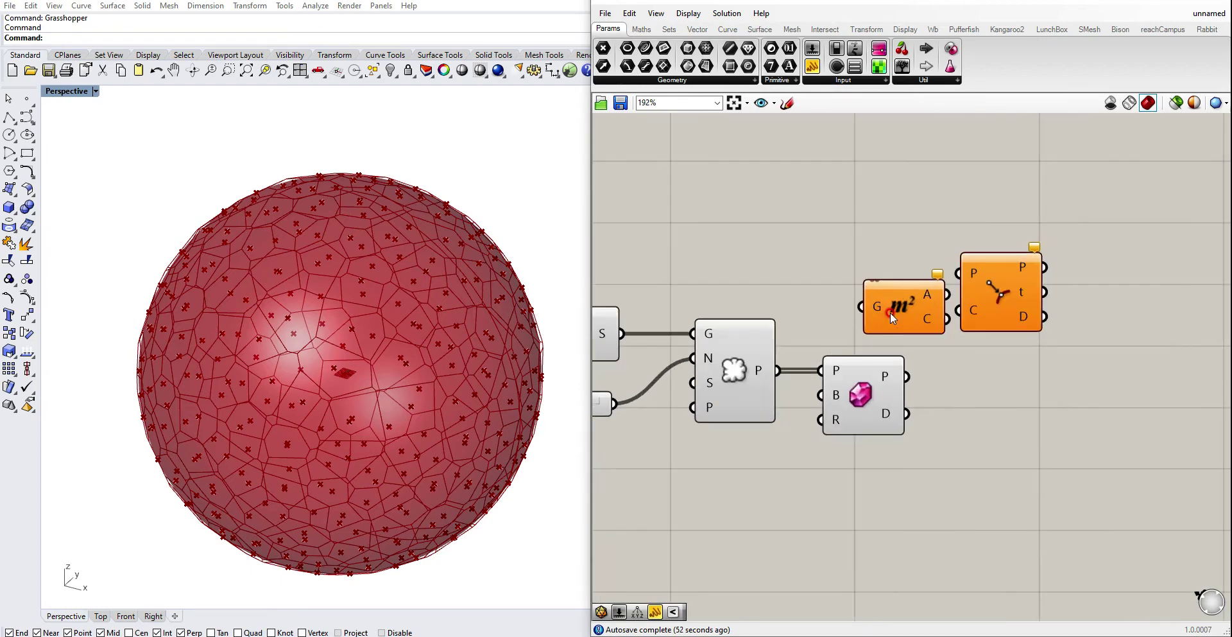
{"action": "left_click_drag", "start_coordinate": [892, 325], "coordinate": [981, 396]}
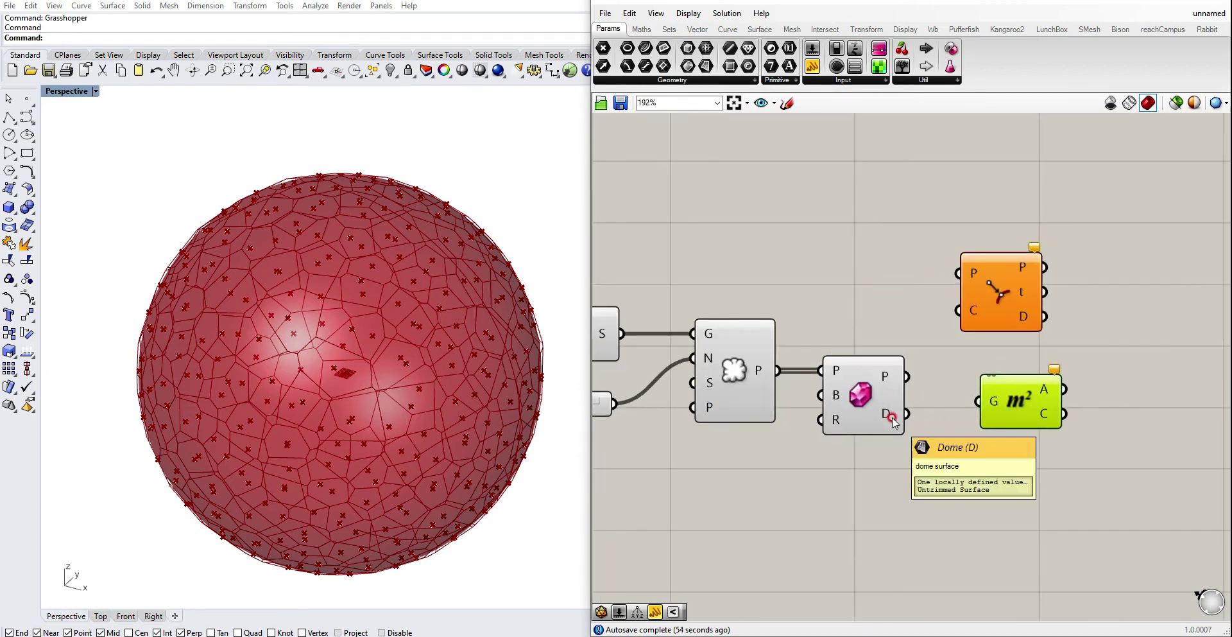
{"action": "left_click_drag", "start_coordinate": [923, 385], "coordinate": [973, 375]}
Connect the area centroids to Curve Closest Point's P input and the facet pattern to its C input.
{"action": "right_click_drag", "start_coordinate": [1085, 343], "coordinate": [1015, 355]}
{"action": "left_click", "coordinate": [1015, 355]}
{"action": "left_click_drag", "start_coordinate": [924, 319], "coordinate": [1025, 325]}
{"action": "left_click_drag", "start_coordinate": [955, 401], "coordinate": [1013, 294]}
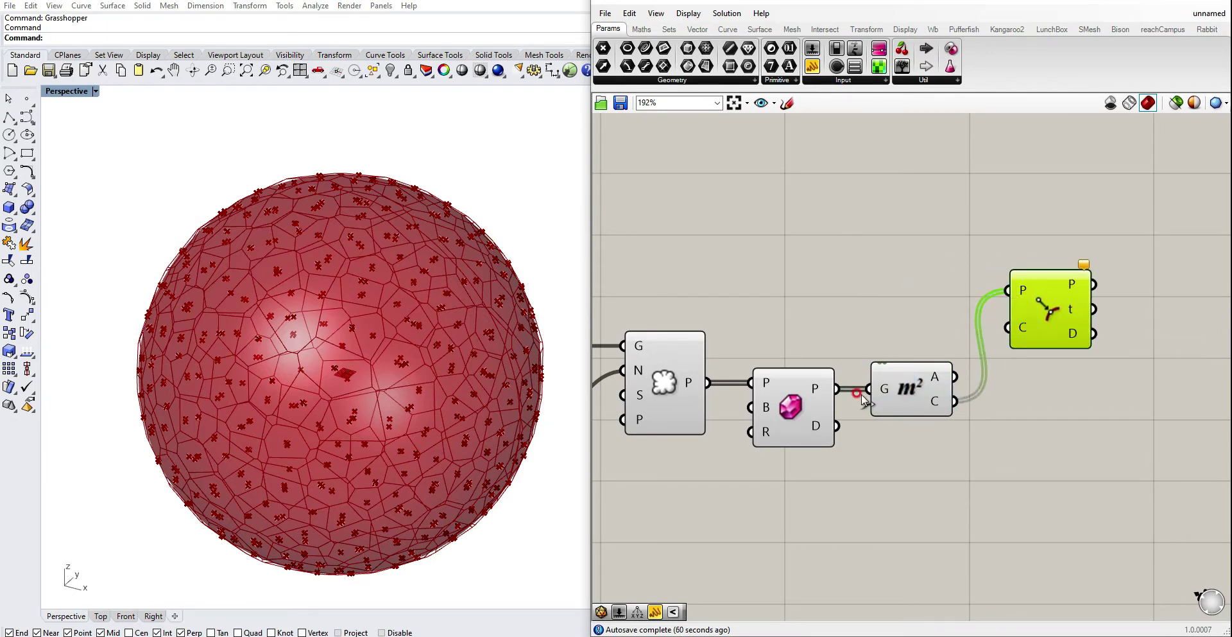
{"action": "left_click_drag", "start_coordinate": [835, 388], "coordinate": [1040, 350]}
{"action": "left_click", "coordinate": [959, 288]}
{"action": "scroll", "coordinate": [954, 292], "scroll_direction": "down", "scroll_amount": 3}
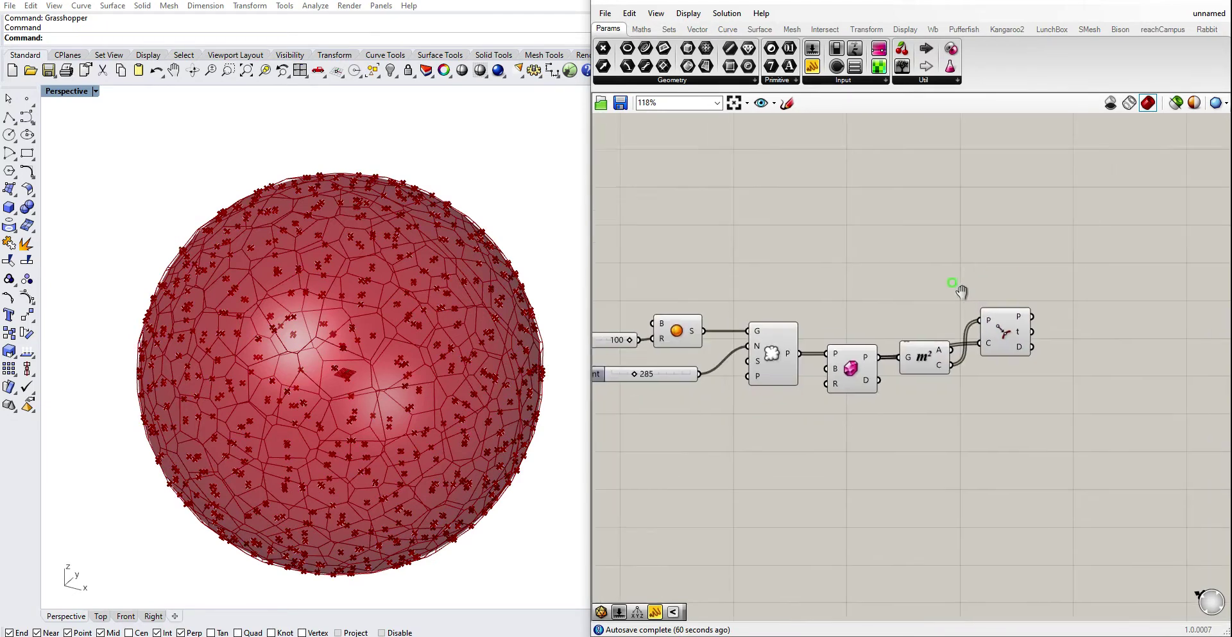
{"action": "scroll", "coordinate": [957, 283], "scroll_direction": "up", "scroll_amount": 1}
{"action": "mouse_move", "coordinate": [915, 363]}
{"action": "right_mouse_down"}
{"action": "mouse_move", "coordinate": [882, 376]}
{"action": "mouse_move", "coordinate": [895, 358]}
{"action": "right_mouse_up"}
{"action": "mouse_move", "coordinate": [914, 443]}
{"action": "left_mouse_down"}
{"action": "mouse_move", "coordinate": [757, 324]}
{"action": "mouse_move", "coordinate": [902, 430]}
{"action": "left_mouse_up"}
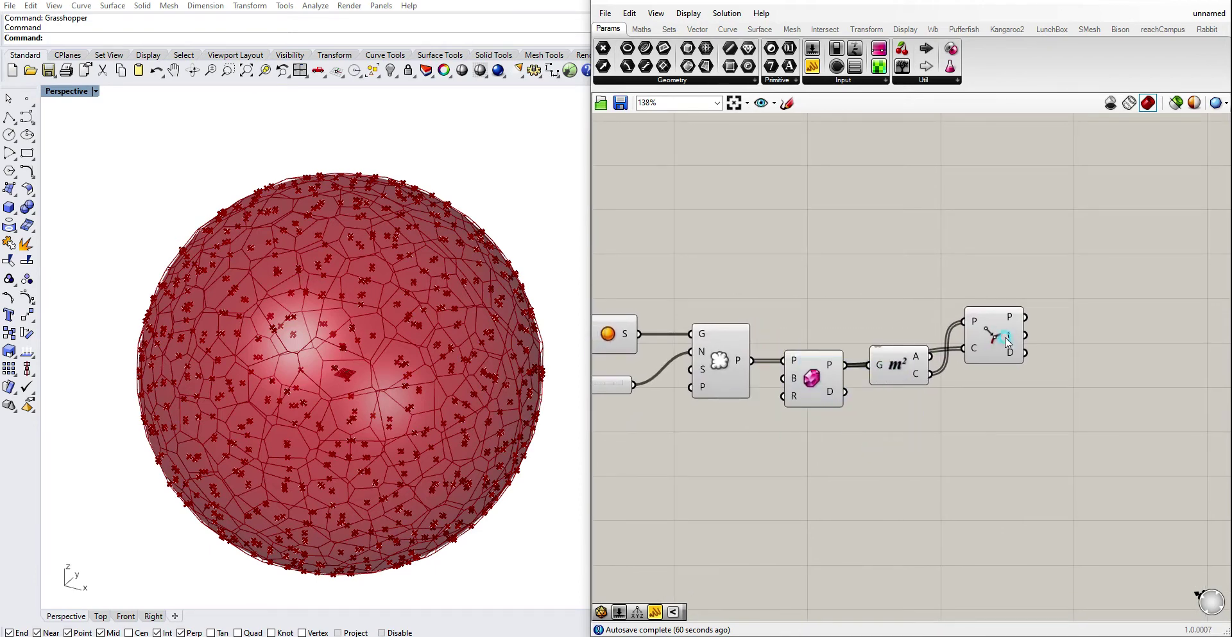
Duplicate Populate Geometry past Curve Closest Point and connect the closest points to the copy's P input.
{"action": "left_click_drag", "start_coordinate": [1004, 333], "coordinate": [1003, 270]}
{"action": "left_click_drag", "start_coordinate": [722, 314], "coordinate": [1078, 379], "text": "alt"}
{"action": "left_click", "coordinate": [1070, 333]}
{"action": "left_click_drag", "start_coordinate": [1024, 255], "coordinate": [1047, 407]}
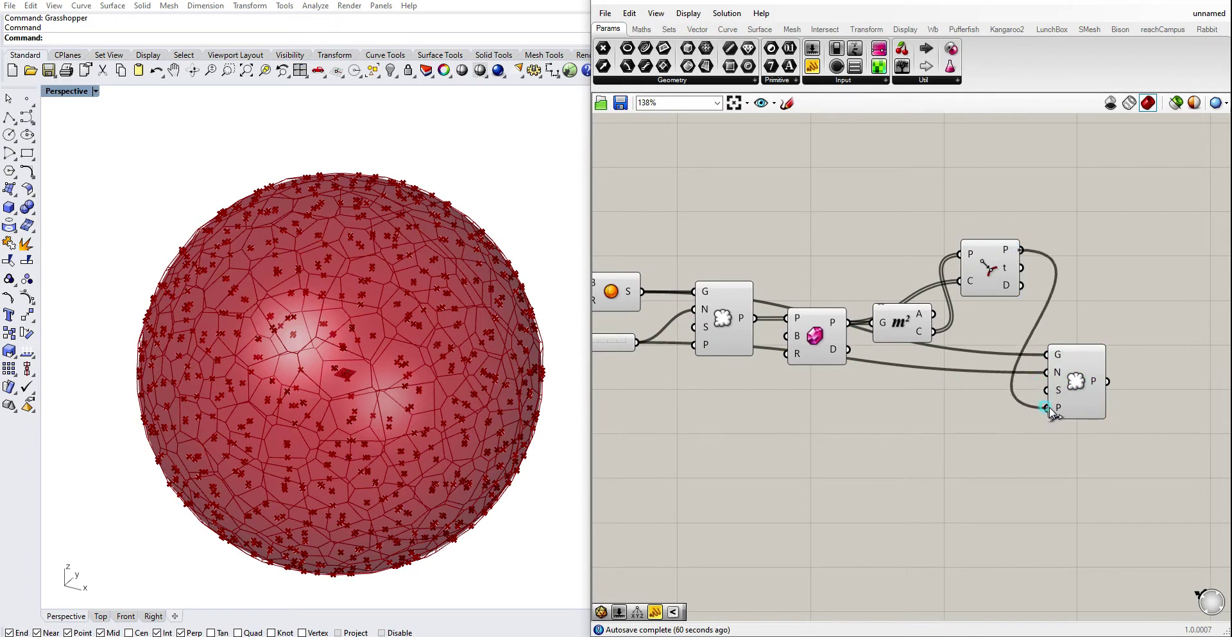
{"action": "scroll", "coordinate": [1047, 407], "scroll_direction": "down", "scroll_amount": 2}
{"action": "left_click_drag", "start_coordinate": [1034, 309], "coordinate": [1042, 309]}
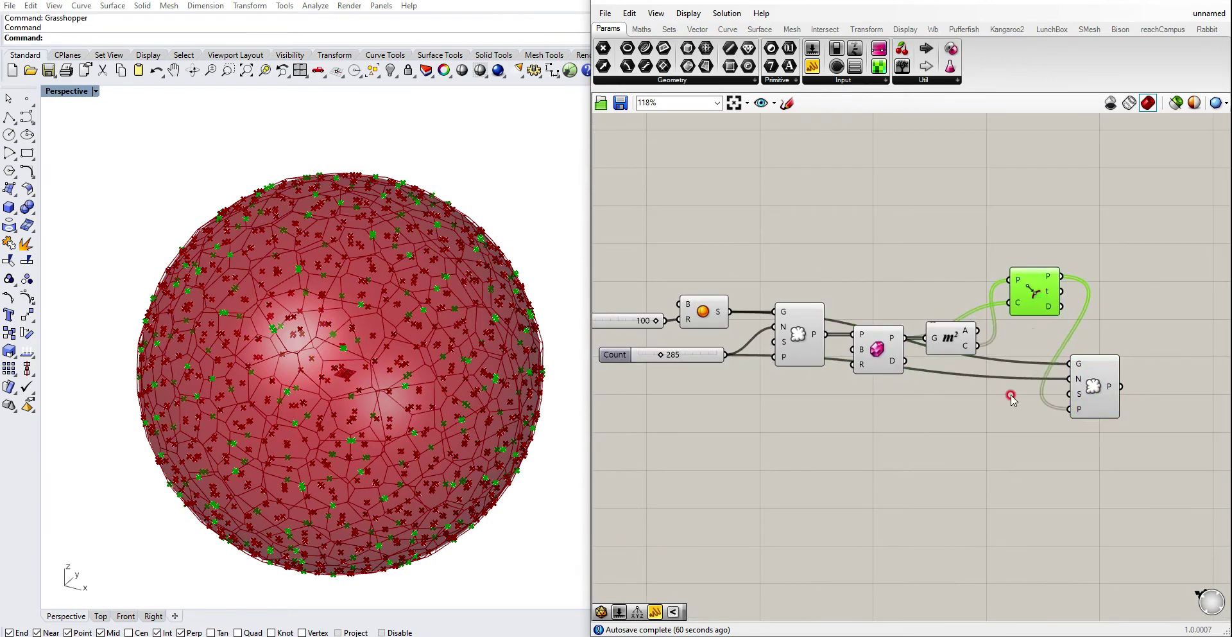
Hide the previews of the first Populate Geometry, Facet Dome and Area components.
{"action": "left_click_drag", "start_coordinate": [969, 458], "coordinate": [768, 308]}
{"action": "middle_click", "coordinate": [767, 308]}
{"action": "left_click", "coordinate": [767, 260]}
{"action": "left_click", "coordinate": [874, 247]}
{"action": "right_click_drag", "start_coordinate": [873, 247], "coordinate": [805, 241]}
{"action": "left_click", "coordinate": [961, 275]}
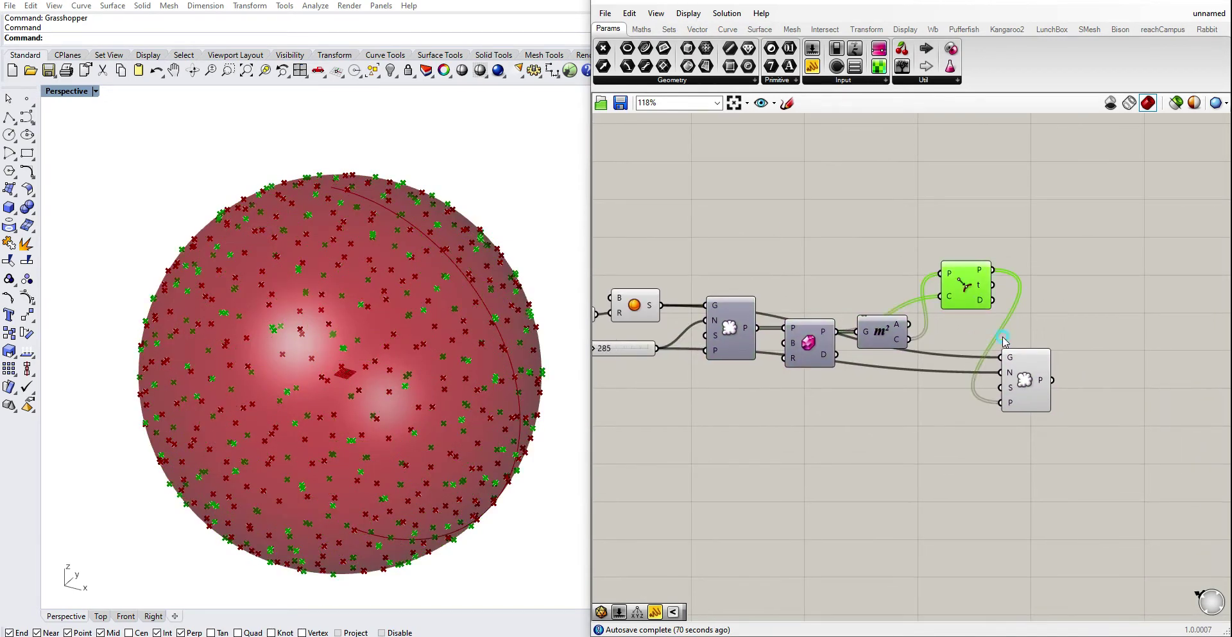
{"action": "left_click", "coordinate": [1027, 359]}
{"action": "right_click_drag", "start_coordinate": [1028, 359], "coordinate": [1021, 292]}
Add a Weaverbird Icosahedron component below the sphere chain and connect the Radius slider to its W input.
{"action": "double_click", "coordinate": [817, 440]}
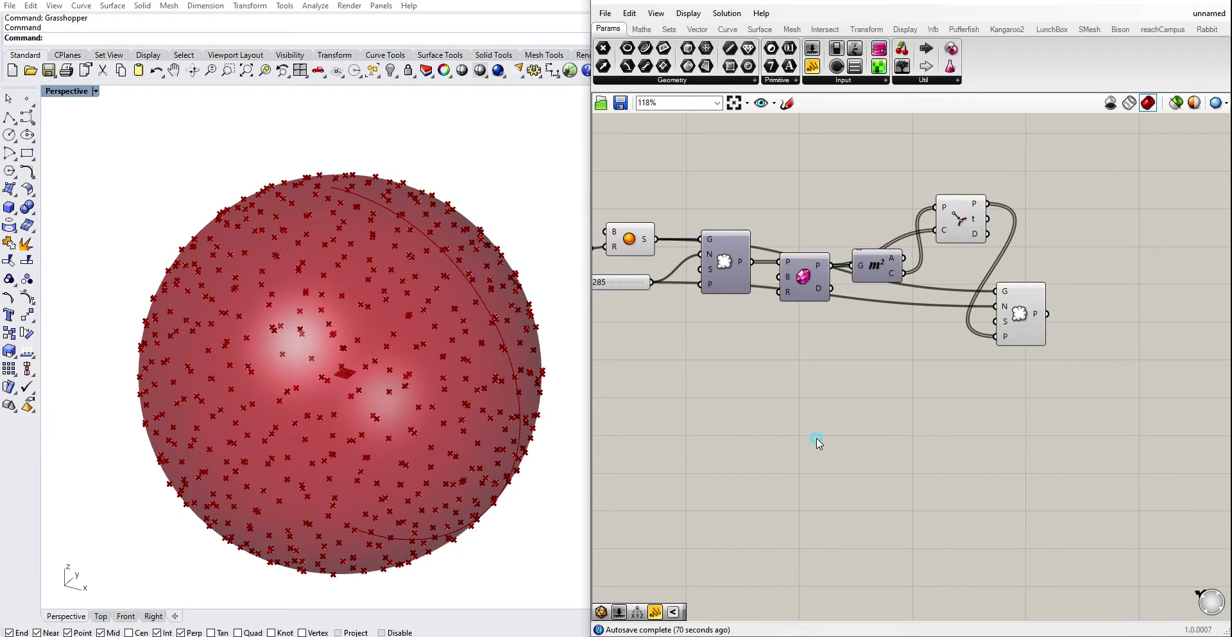
{"action": "left_click", "coordinate": [697, 29]}
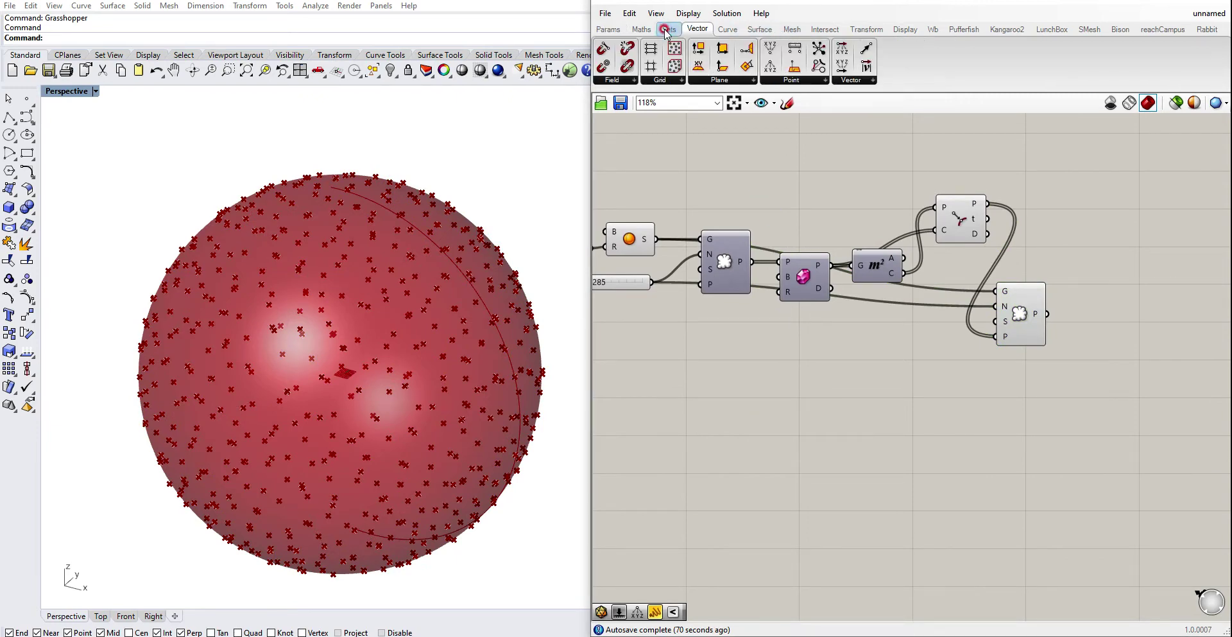
{"action": "left_click", "coordinate": [933, 30]}
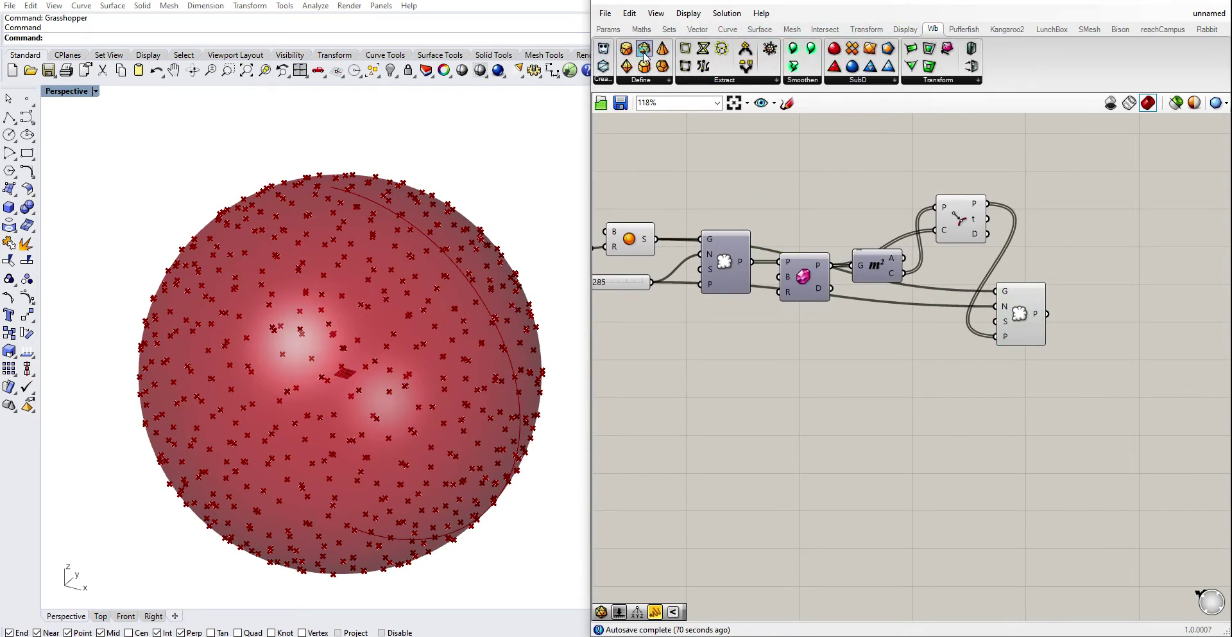
{"action": "left_click_drag", "start_coordinate": [644, 54], "coordinate": [656, 414]}
{"action": "right_click_drag", "start_coordinate": [674, 393], "coordinate": [726, 369]}
{"action": "scroll", "coordinate": [726, 369], "scroll_direction": "up", "scroll_amount": 1}
{"action": "left_click_drag", "start_coordinate": [711, 388], "coordinate": [792, 381]}
{"action": "right_click_drag", "start_coordinate": [827, 350], "coordinate": [784, 377]}
{"action": "left_click", "coordinate": [784, 376]}
{"action": "right_click_drag", "start_coordinate": [717, 340], "coordinate": [800, 340]}
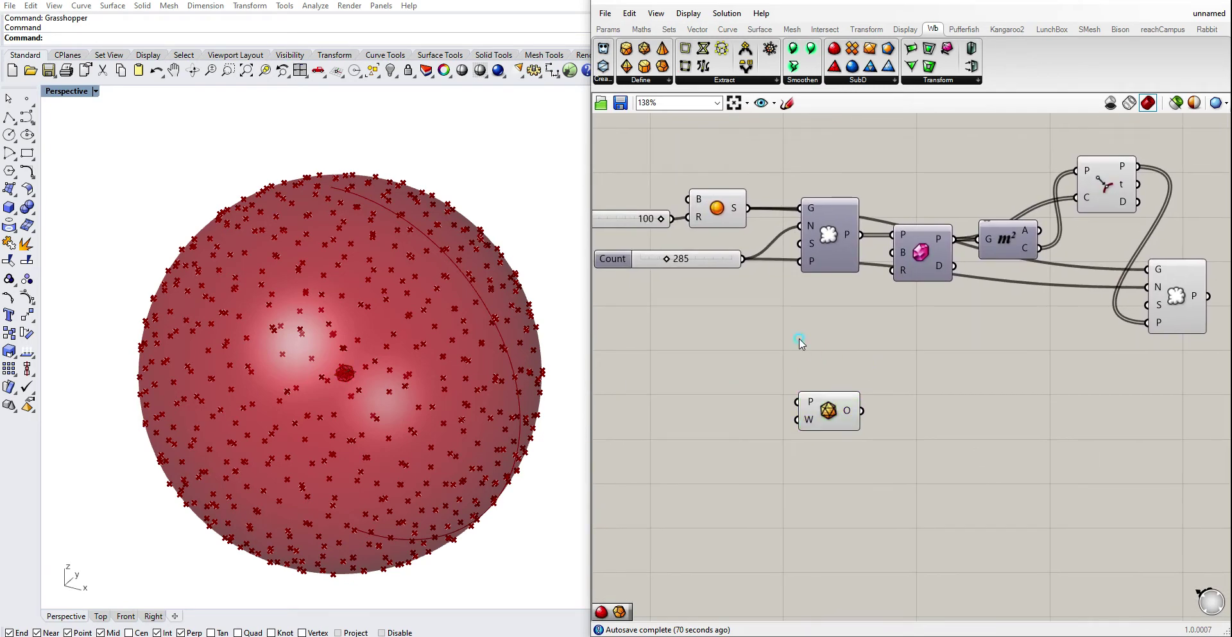
{"action": "left_click_drag", "start_coordinate": [670, 218], "coordinate": [791, 412]}
{"action": "left_click", "coordinate": [822, 371]}
{"action": "right_click_drag", "start_coordinate": [820, 368], "coordinate": [783, 352]}
Subdivide the icosahedron with a Weaverbird subdivision component driven by a new 0 to 3 Level slider set to 3.
{"action": "left_click", "coordinate": [892, 78]}
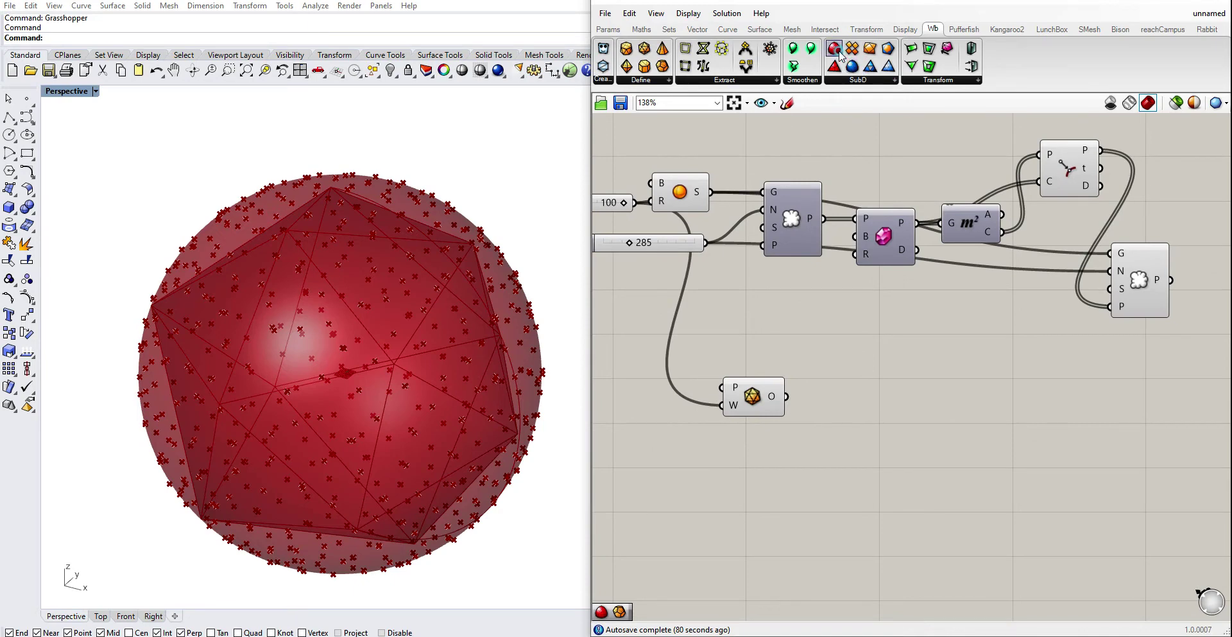
{"action": "left_click_drag", "start_coordinate": [839, 55], "coordinate": [848, 413]}
{"action": "double_click", "coordinate": [792, 475]}
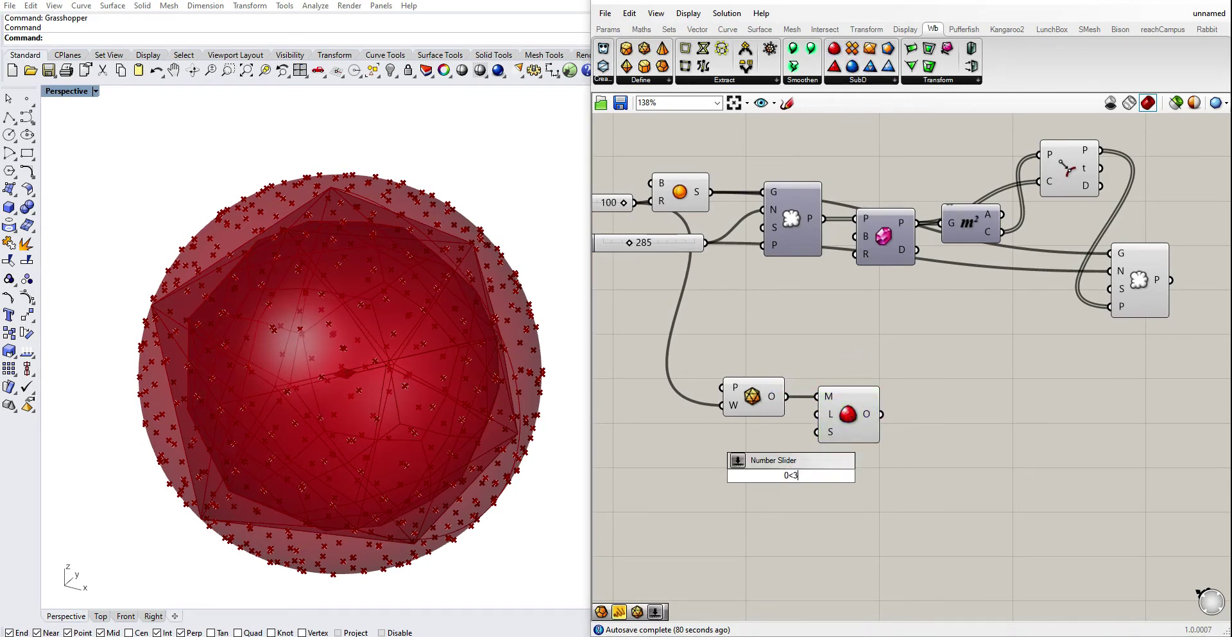
{"action": "key", "text": "Return"}
{"action": "left_click_drag", "start_coordinate": [825, 478], "coordinate": [735, 455]}
{"action": "left_click_drag", "start_coordinate": [776, 451], "coordinate": [817, 415]}
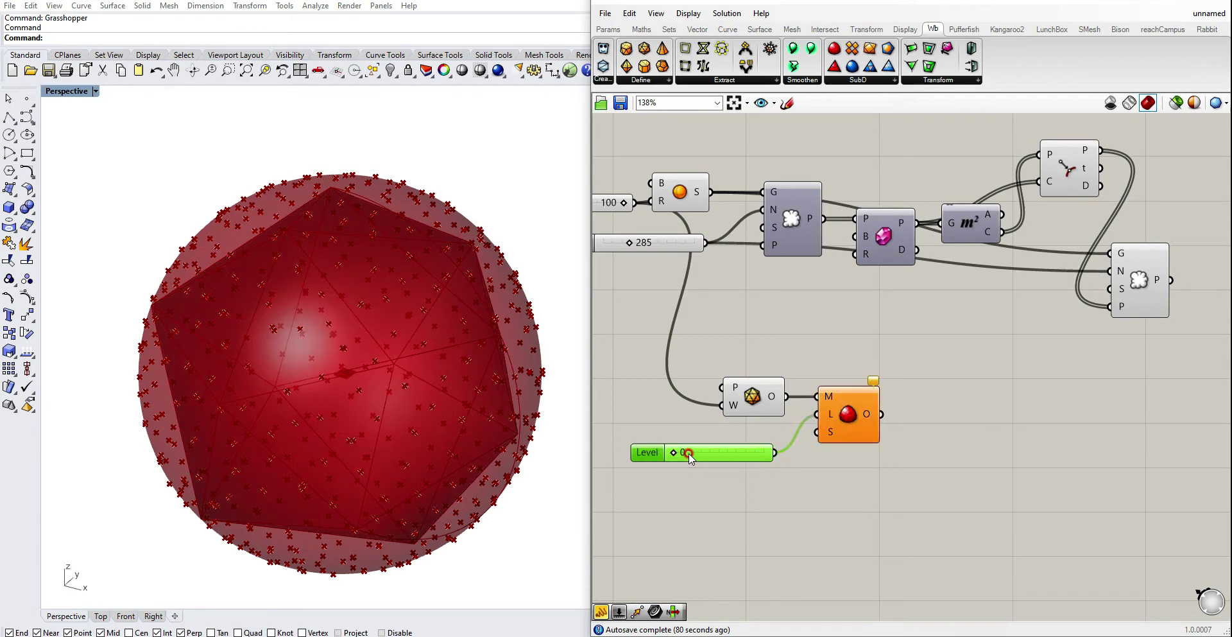
{"action": "left_click_drag", "start_coordinate": [675, 453], "coordinate": [777, 446]}
Move the subdivision component slightly away and hide the icosahedron's preview.
{"action": "left_click_drag", "start_coordinate": [841, 414], "coordinate": [861, 450]}
{"action": "left_click", "coordinate": [762, 393]}
{"action": "middle_click", "coordinate": [762, 394]}
{"action": "left_click", "coordinate": [794, 353]}
Add a Multiplication component near the icosahedron and connect the Radius slider to its A input.
{"action": "right_click_drag", "start_coordinate": [782, 418], "coordinate": [981, 459]}
{"action": "double_click", "coordinate": [777, 408]}
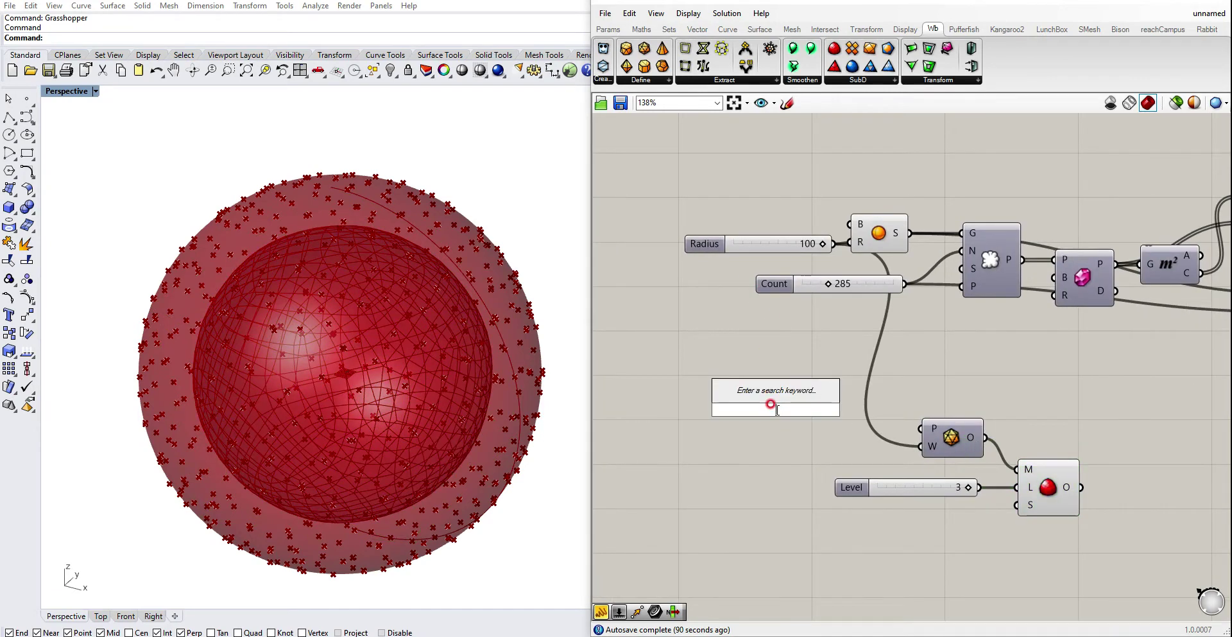
{"action": "type", "text": "multi"}
{"action": "left_click", "coordinate": [757, 360]}
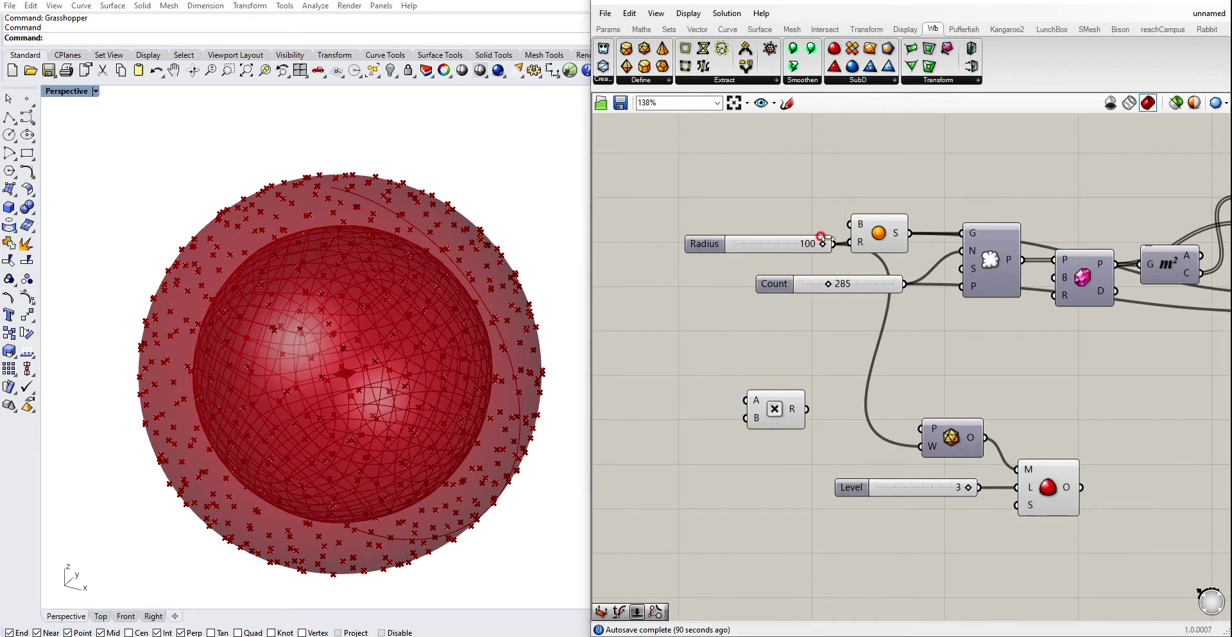
{"action": "left_click_drag", "start_coordinate": [834, 244], "coordinate": [828, 410]}
{"action": "double_click", "coordinate": [709, 418]}
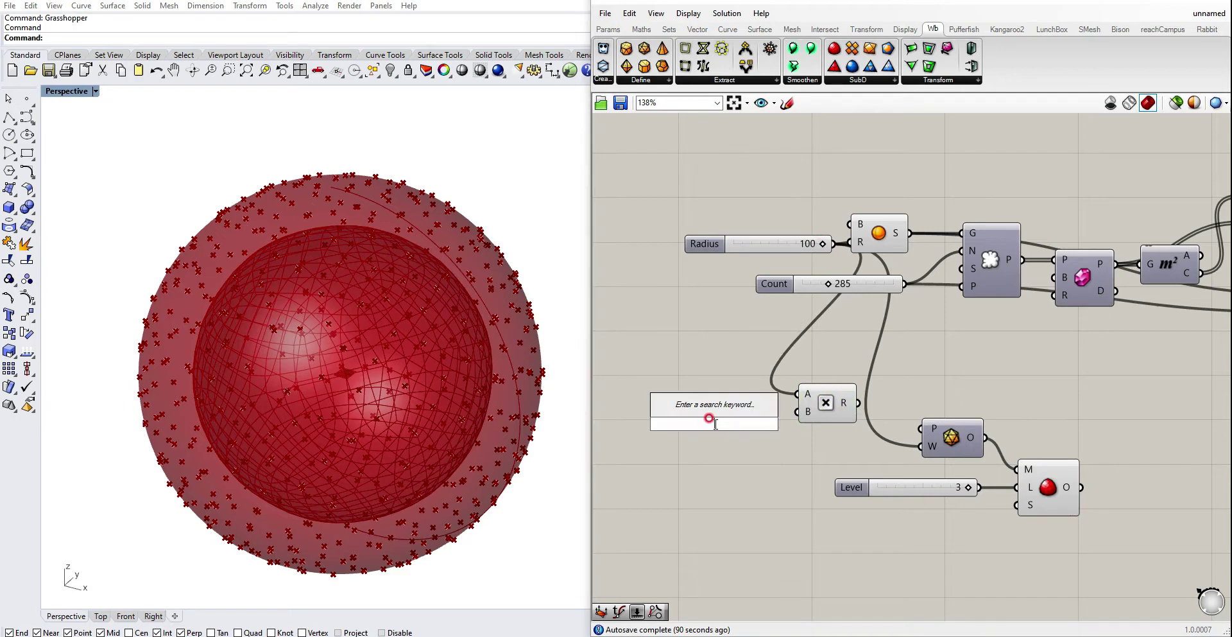
{"action": "type", "text": "1"}
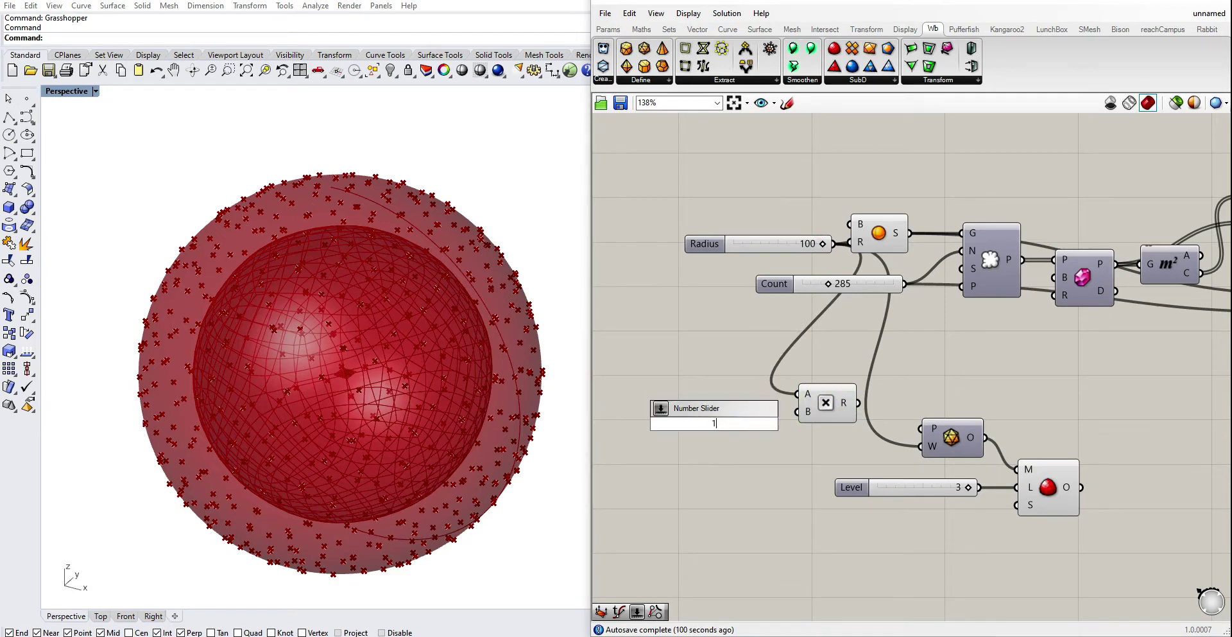
{"action": "type", "text": "<<"}
{"action": "key", "text": "BackSpace"}
{"action": "left_click", "coordinate": [703, 150]}
Add a number slider beside the Multiplication component and set its maximum to 2.
{"action": "left_click", "coordinate": [634, 30]}
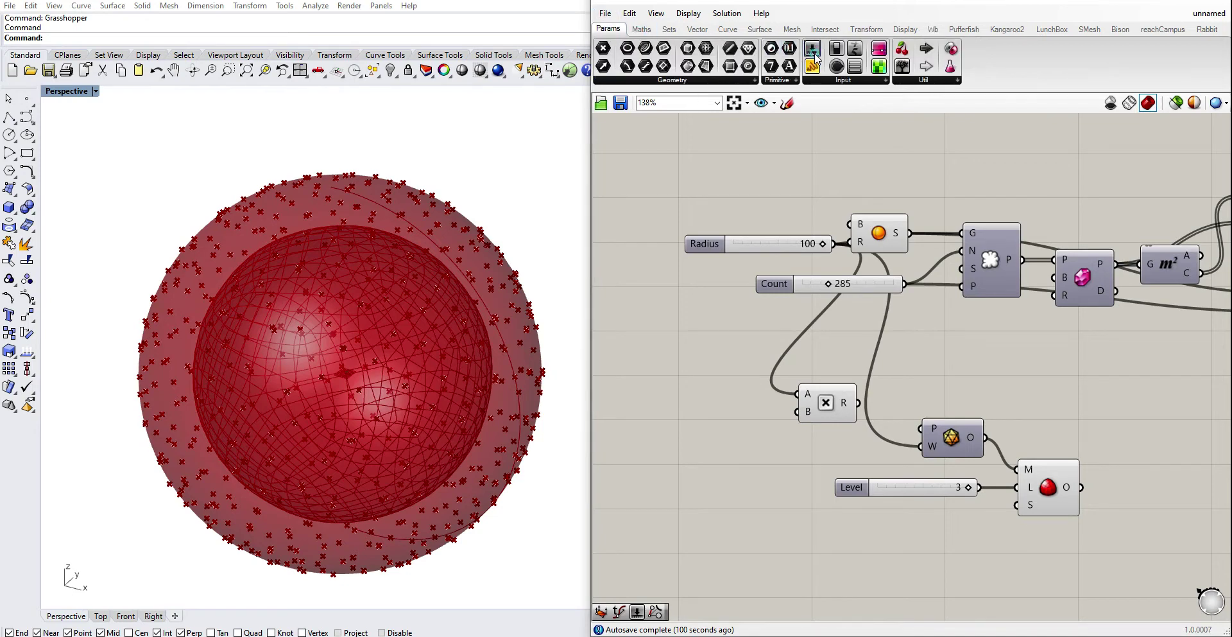
{"action": "left_click_drag", "start_coordinate": [813, 58], "coordinate": [687, 383]}
{"action": "right_click", "coordinate": [684, 385]}
{"action": "left_click", "coordinate": [791, 435]}
{"action": "left_click", "coordinate": [824, 478]}
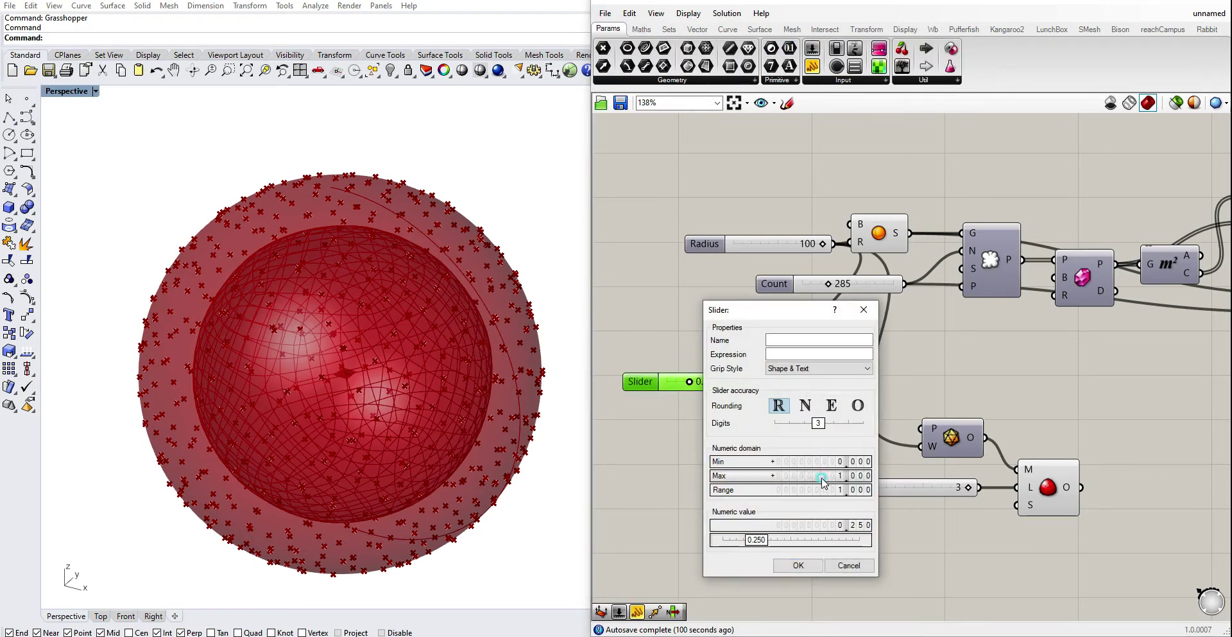
{"action": "double_click", "coordinate": [822, 478]}
{"action": "type", "text": "2"}
{"action": "left_click", "coordinate": [802, 563]}
Connect the slider to Multiplication's B input, feed the product into the icosahedron's W input, and set the slider to 1.334.
{"action": "left_click_drag", "start_coordinate": [751, 382], "coordinate": [924, 447]}
{"action": "left_click", "coordinate": [787, 421]}
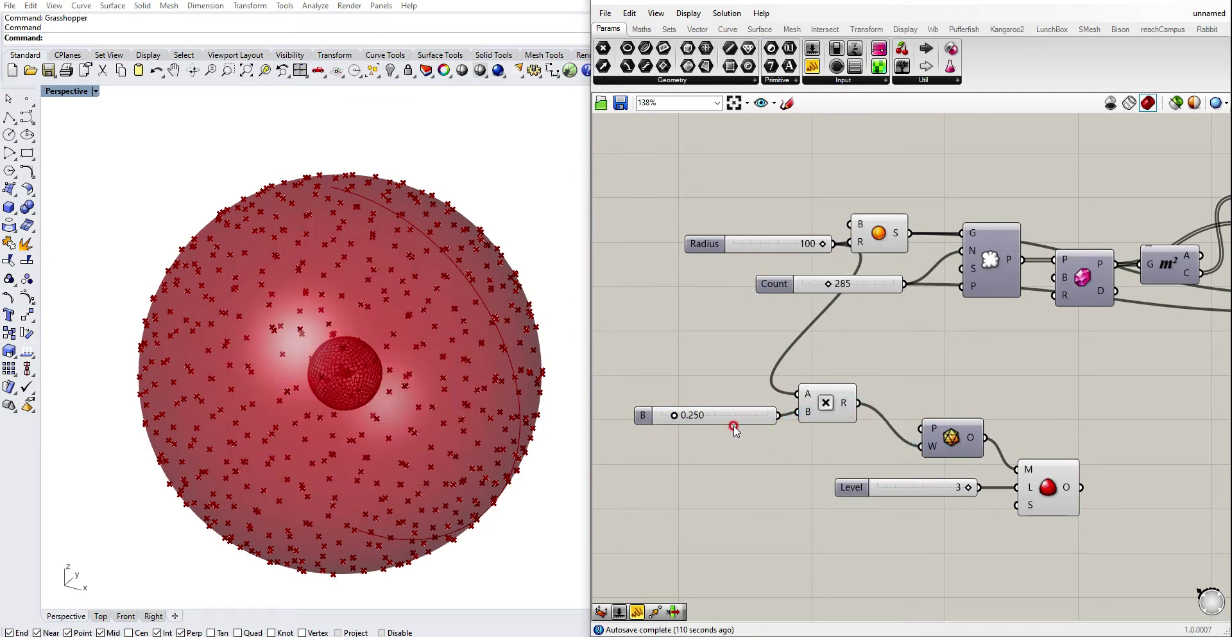
{"action": "left_click_drag", "start_coordinate": [677, 421], "coordinate": [734, 415]}
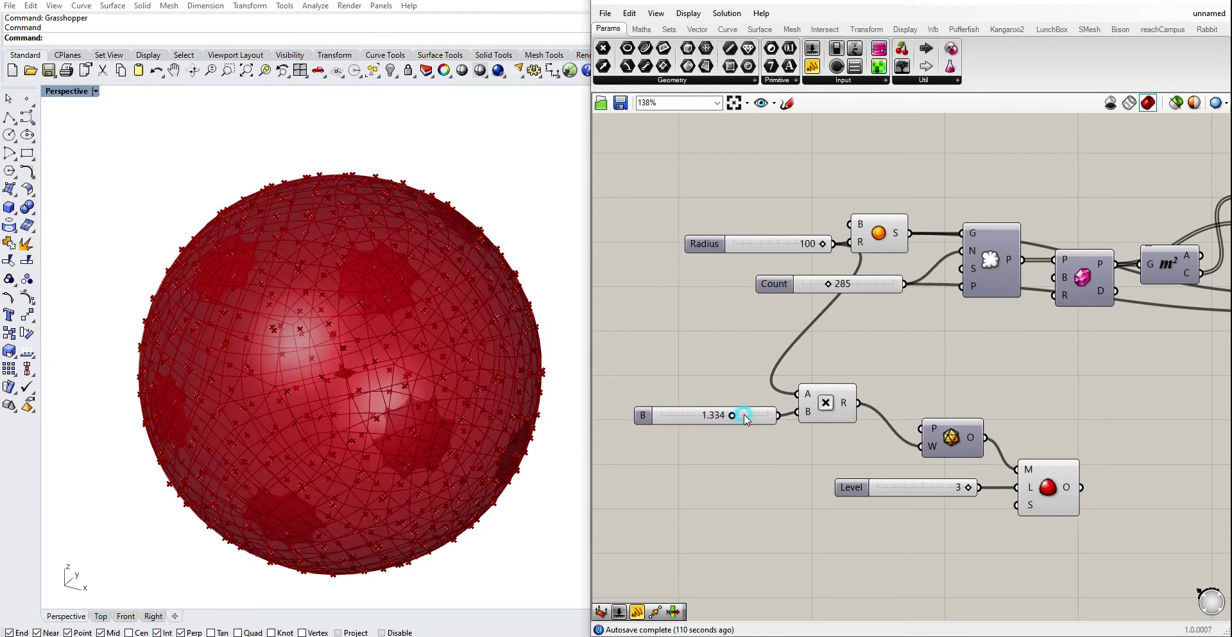
Narrow the multiplier slider's range by setting its maximum to 1.5 and raising its minimum.
{"action": "right_click", "coordinate": [745, 417]}
{"action": "left_click", "coordinate": [781, 468]}
{"action": "left_click", "coordinate": [826, 505]}
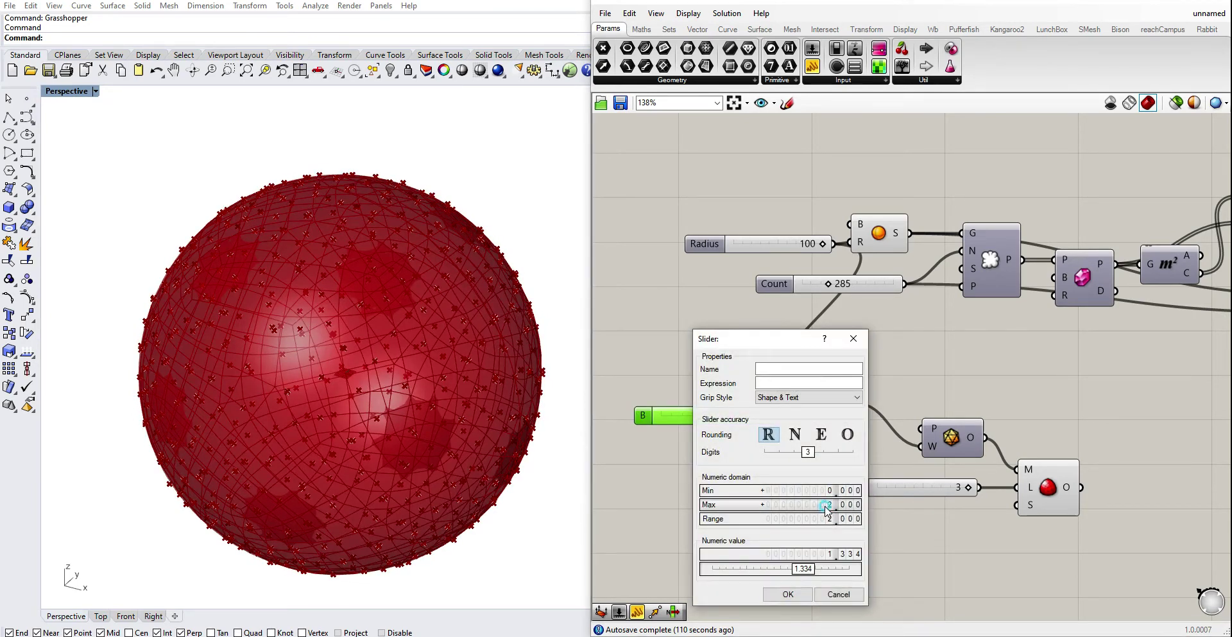
{"action": "double_click", "coordinate": [825, 506]}
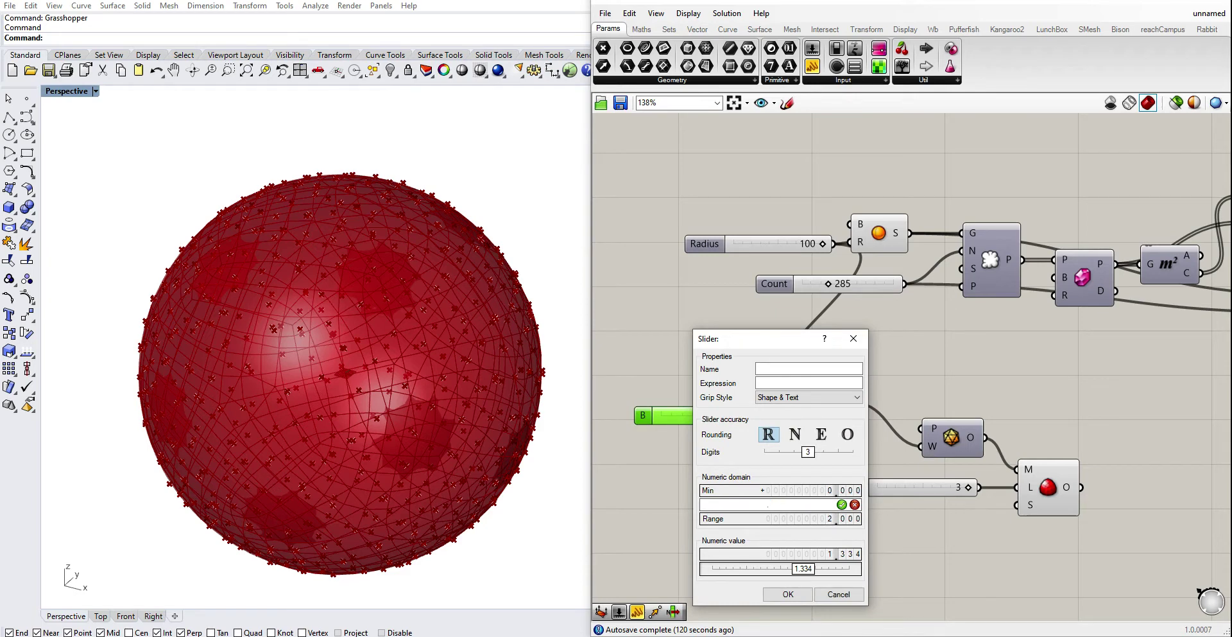
{"action": "double_click", "coordinate": [825, 490]}
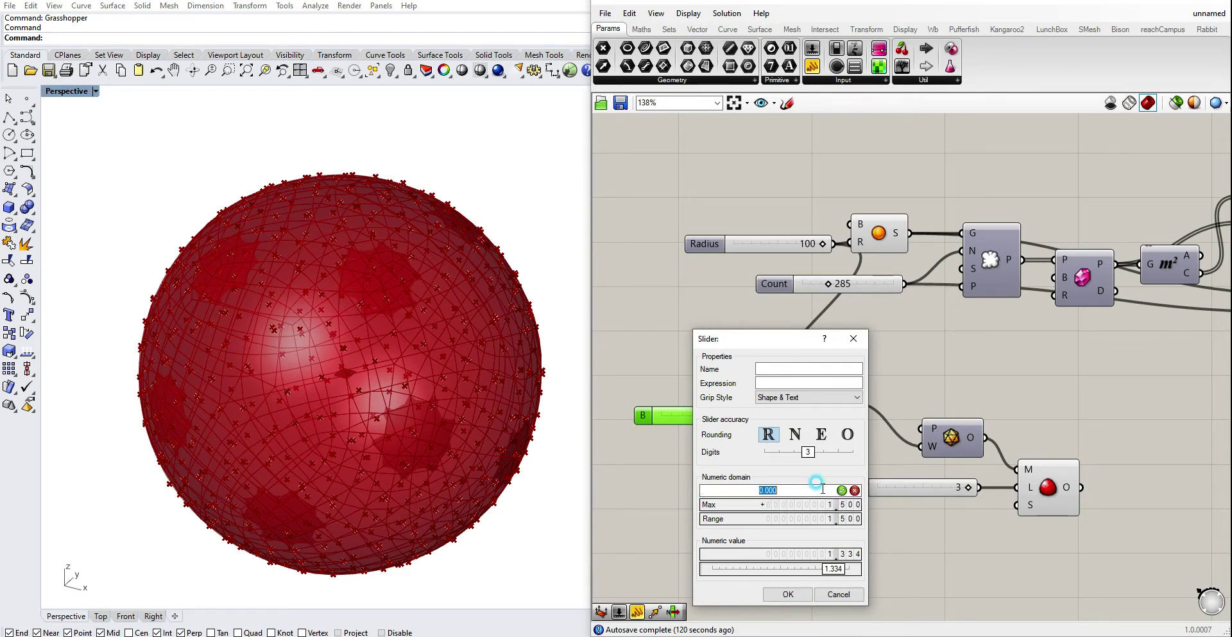
{"action": "left_click", "coordinate": [789, 594]}
Fine-tune the slider feeding Multiplication's B input to 1.340.
{"action": "left_click_drag", "start_coordinate": [733, 414], "coordinate": [735, 414]}
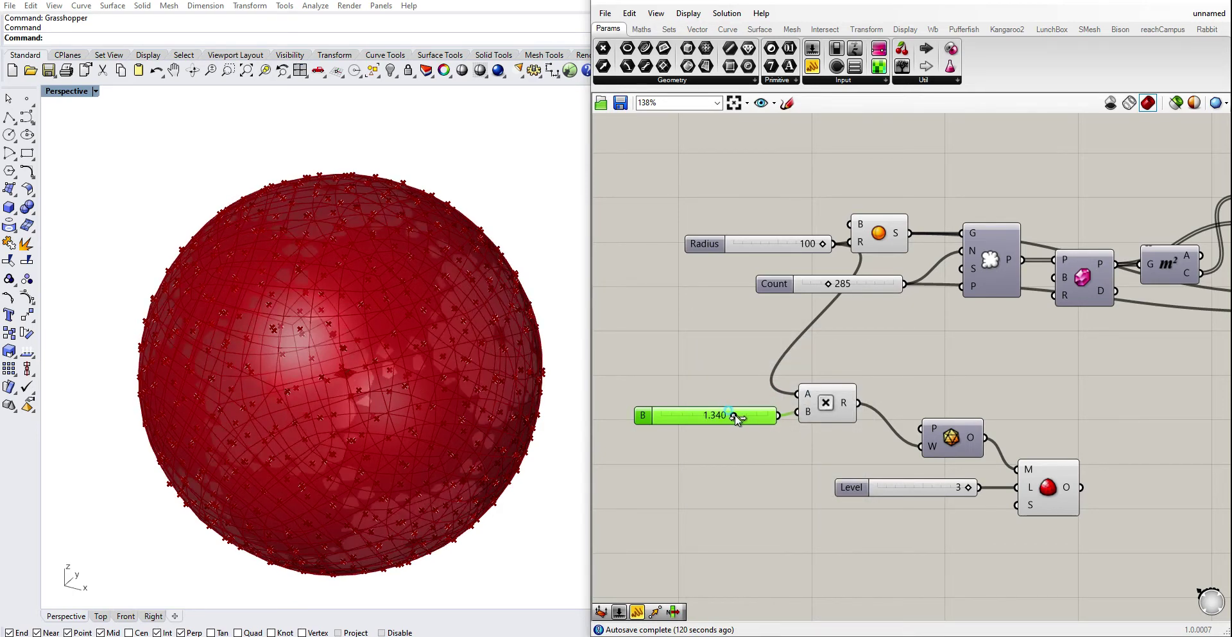
{"action": "left_click_drag", "start_coordinate": [736, 414], "coordinate": [734, 414]}
{"action": "left_click", "coordinate": [753, 360]}
Move the Multiplication component and its B slider together, lower and closer to the icosahedron component.
{"action": "scroll", "coordinate": [752, 360], "scroll_direction": "down", "scroll_amount": 1}
{"action": "right_click_drag", "start_coordinate": [926, 412], "coordinate": [826, 411]}
{"action": "left_click_drag", "start_coordinate": [749, 435], "coordinate": [667, 401]}
{"action": "left_click_drag", "start_coordinate": [705, 396], "coordinate": [689, 430]}
{"action": "left_click", "coordinate": [674, 468]}
Duplicate the subdivision component with its Level slider beyond the original and connect the original's O output to the copy's M input.
{"action": "scroll", "coordinate": [673, 468], "scroll_direction": "up", "scroll_amount": 1}
{"action": "scroll", "coordinate": [786, 418], "scroll_direction": "down", "scroll_amount": 1}
{"action": "right_click_drag", "start_coordinate": [900, 417], "coordinate": [787, 381]}
{"action": "left_click", "coordinate": [807, 448]}
{"action": "left_click", "coordinate": [822, 391]}
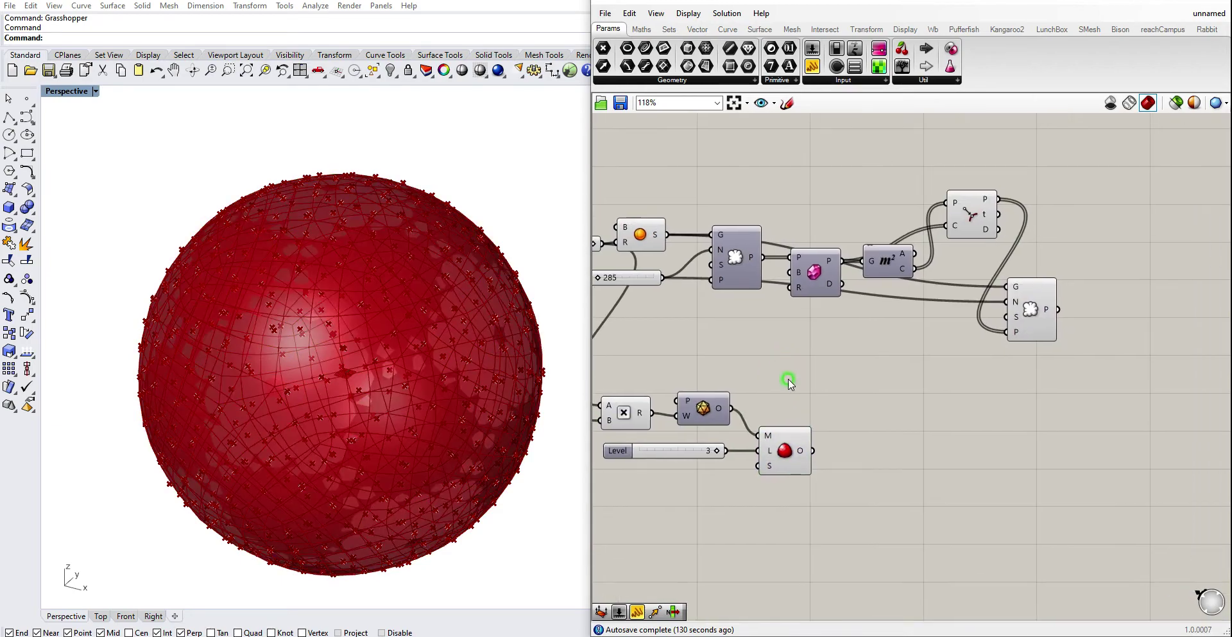
{"action": "left_click", "coordinate": [784, 448]}
{"action": "right_click_drag", "start_coordinate": [804, 455], "coordinate": [789, 409]}
{"action": "left_click_drag", "start_coordinate": [779, 454], "coordinate": [682, 400]}
{"action": "left_click_drag", "start_coordinate": [768, 403], "coordinate": [844, 460]}
{"action": "left_click", "coordinate": [853, 406]}
{"action": "left_click", "coordinate": [866, 467]}
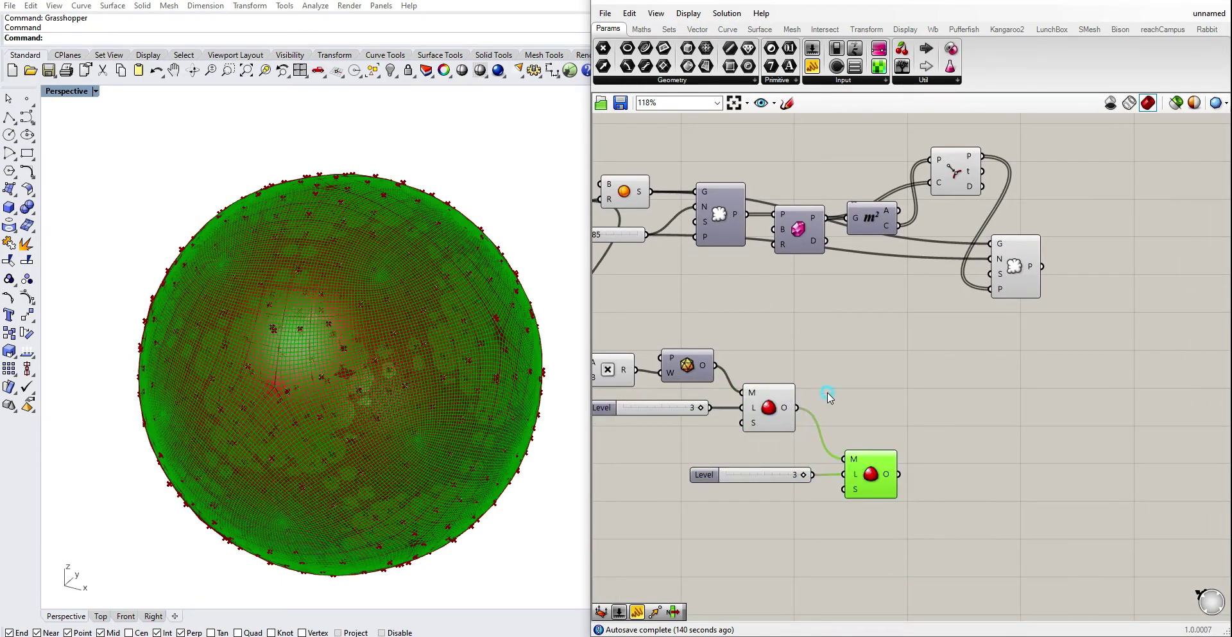
Hide the preview of the first subdivision component.
{"action": "left_click", "coordinate": [773, 406]}
{"action": "middle_click", "coordinate": [767, 405]}
{"action": "left_click", "coordinate": [796, 370]}
{"action": "left_click", "coordinate": [833, 356]}
{"action": "right_click_drag", "start_coordinate": [869, 497], "coordinate": [800, 506]}
{"action": "left_click", "coordinate": [801, 506]}
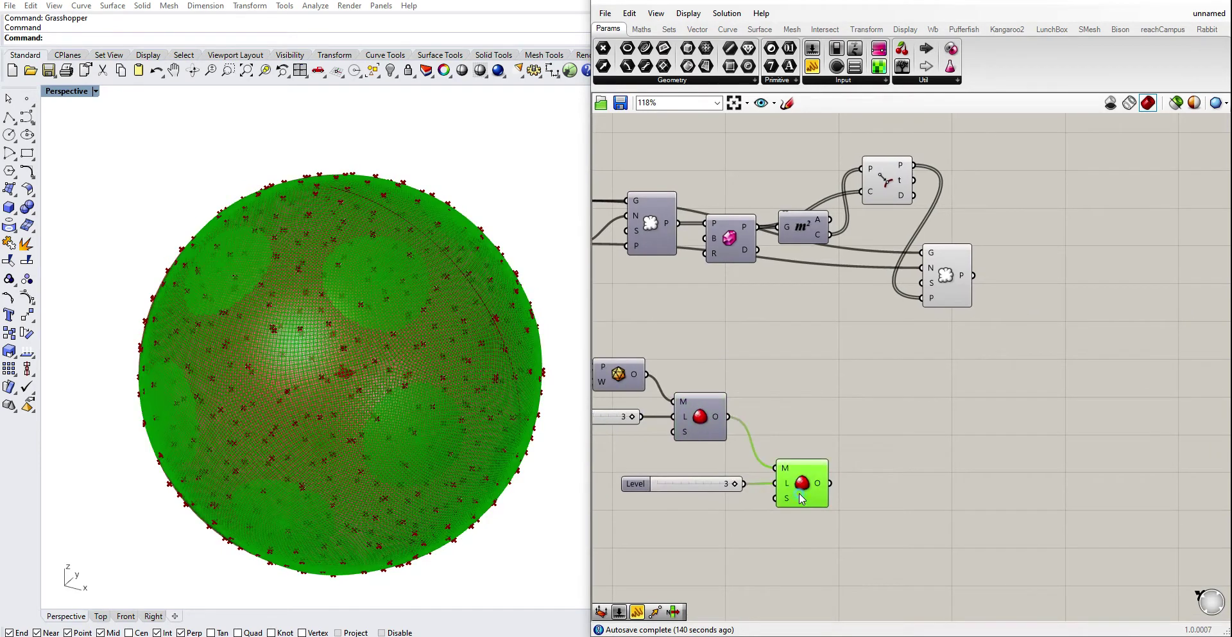
Add a Pull Point component on the empty canvas beyond the second subdivision component.
{"action": "scroll", "coordinate": [801, 506], "scroll_direction": "down", "scroll_amount": 2}
{"action": "mouse_move", "coordinate": [875, 399]}
{"action": "right_mouse_down"}
{"action": "mouse_move", "coordinate": [974, 405]}
{"action": "mouse_move", "coordinate": [879, 389]}
{"action": "right_mouse_up"}
{"action": "right_click_drag", "start_coordinate": [915, 321], "coordinate": [858, 312]}
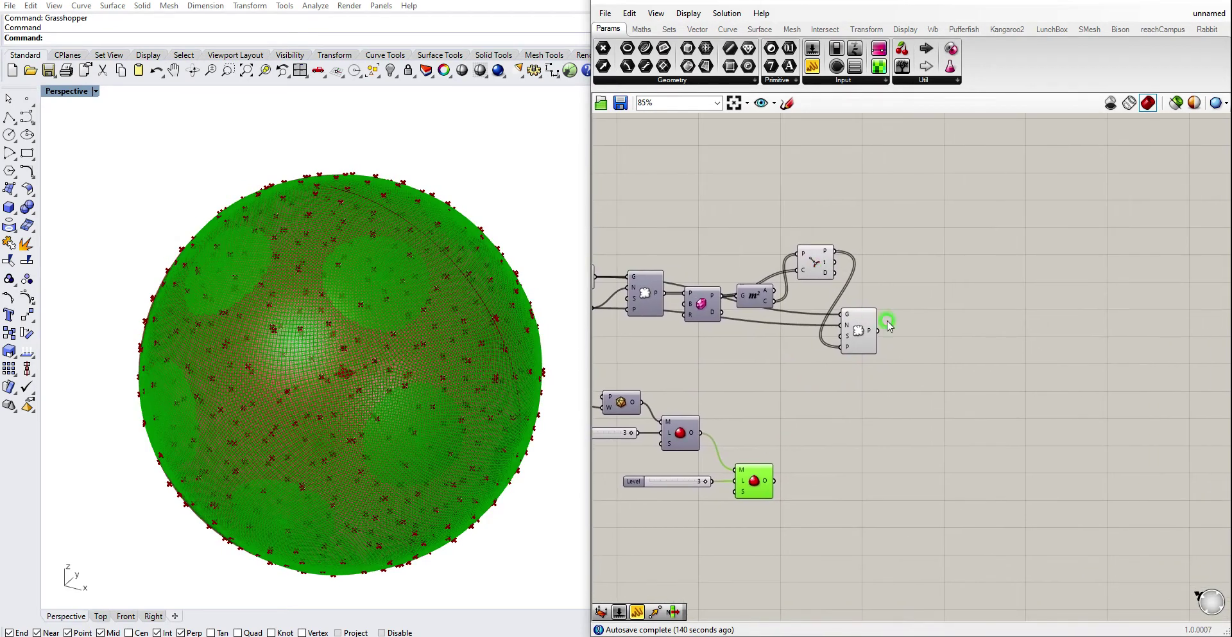
{"action": "double_click", "coordinate": [907, 420]}
{"action": "type", "text": "pull"}
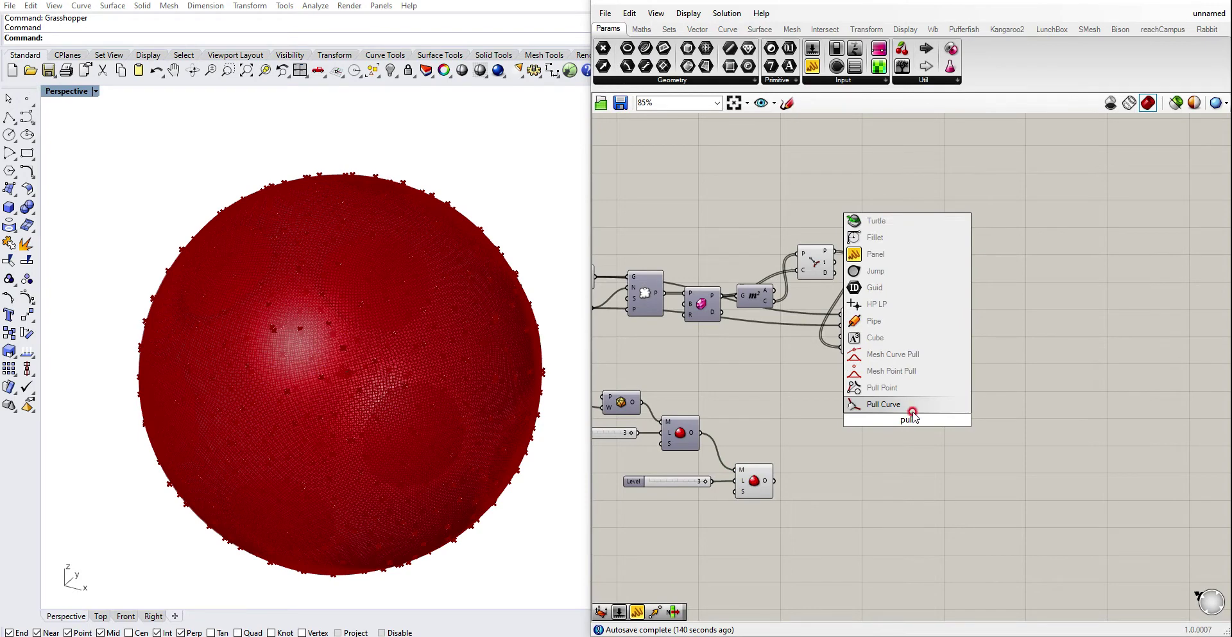
{"action": "left_click", "coordinate": [903, 388]}
Add a Deconstruct Mesh component and connect the second subdivision's O output to its M input.
{"action": "scroll", "coordinate": [842, 447], "scroll_direction": "up", "scroll_amount": 2}
{"action": "left_click", "coordinate": [713, 493]}
{"action": "right_click_drag", "start_coordinate": [784, 449], "coordinate": [778, 429]}
{"action": "double_click", "coordinate": [802, 464]}
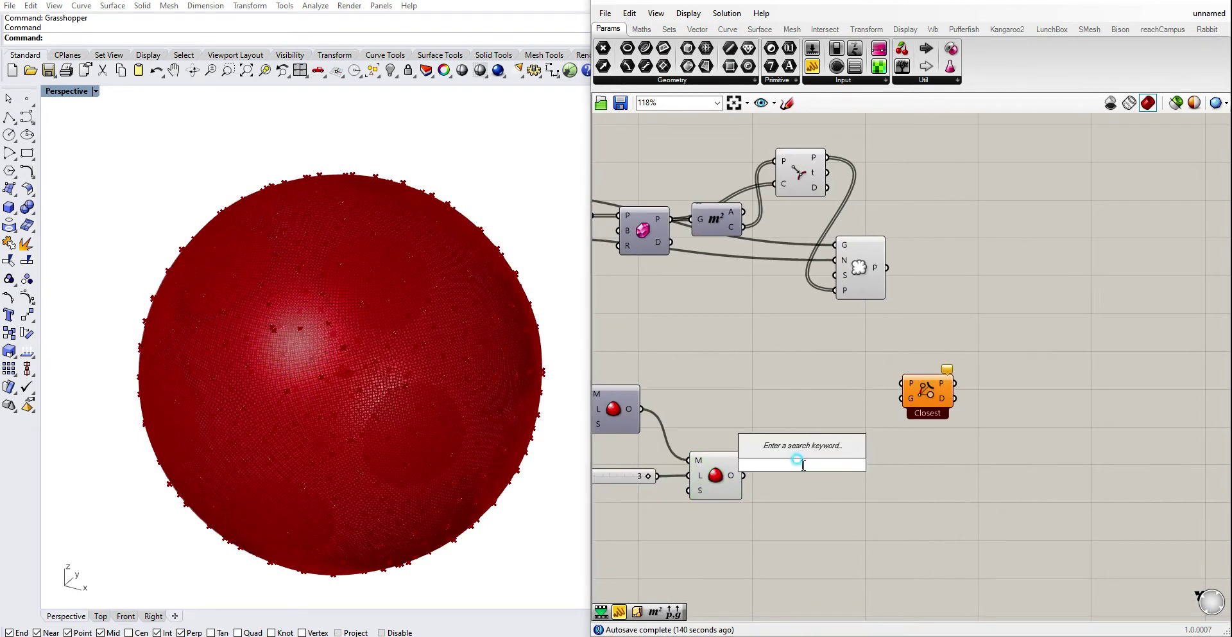
{"action": "type", "text": "deconstruc"}
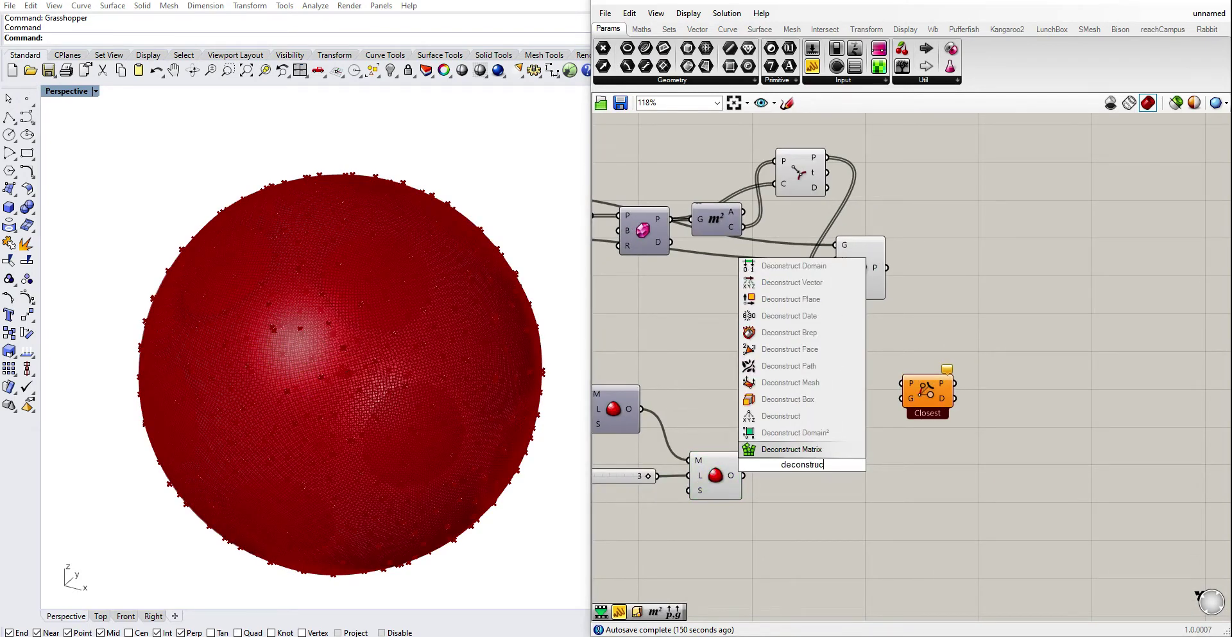
{"action": "type", "text": "t mesh"}
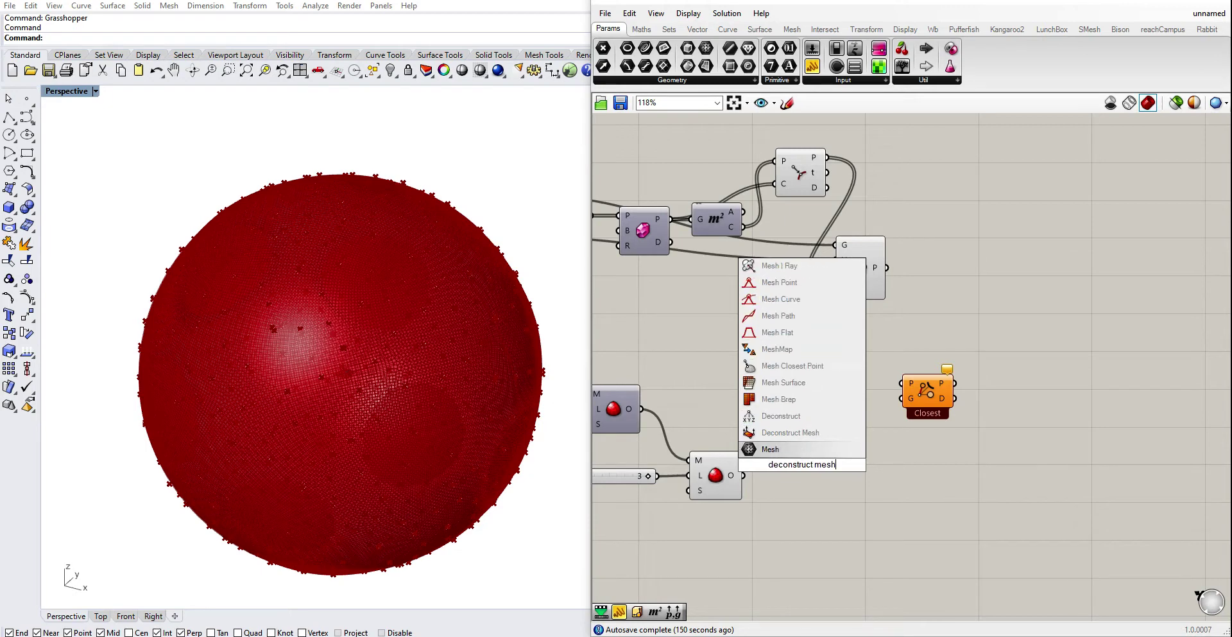
{"action": "left_click", "coordinate": [790, 432]}
{"action": "left_click_drag", "start_coordinate": [742, 475], "coordinate": [808, 491]}
{"action": "left_click", "coordinate": [811, 493]}
{"action": "left_click", "coordinate": [868, 472]}
Connect Deconstruct Mesh's V output to Pull Point's P input and the last Populate Geometry's points to its G input.
{"action": "right_click_drag", "start_coordinate": [868, 472], "coordinate": [829, 494]}
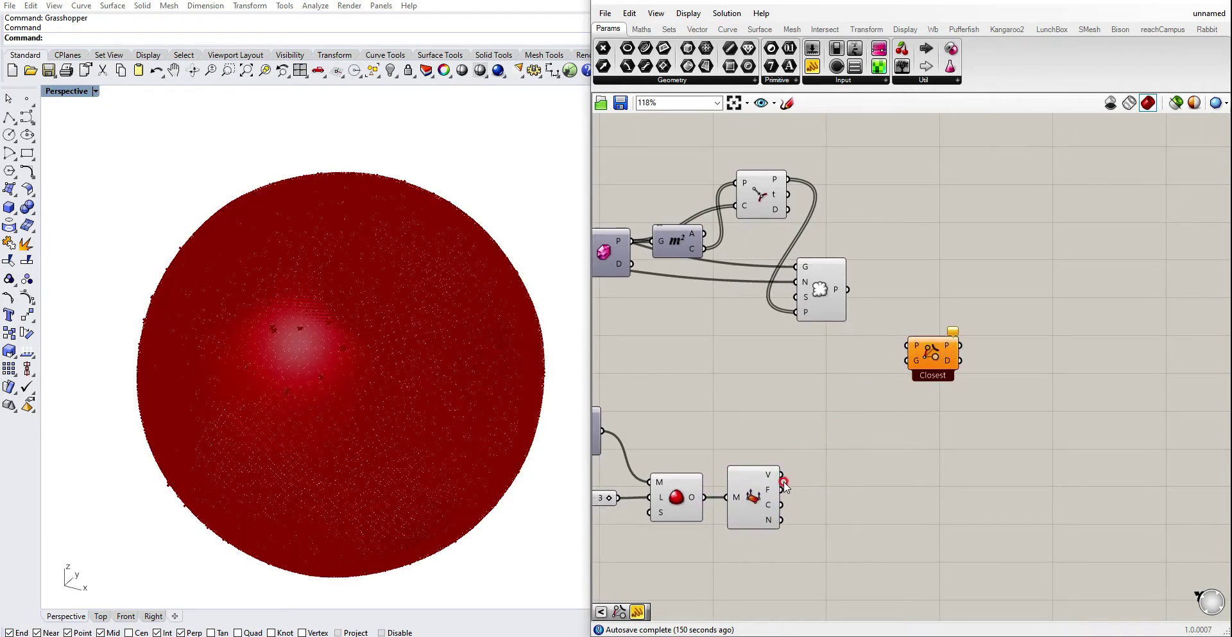
{"action": "left_click_drag", "start_coordinate": [784, 486], "coordinate": [934, 311]}
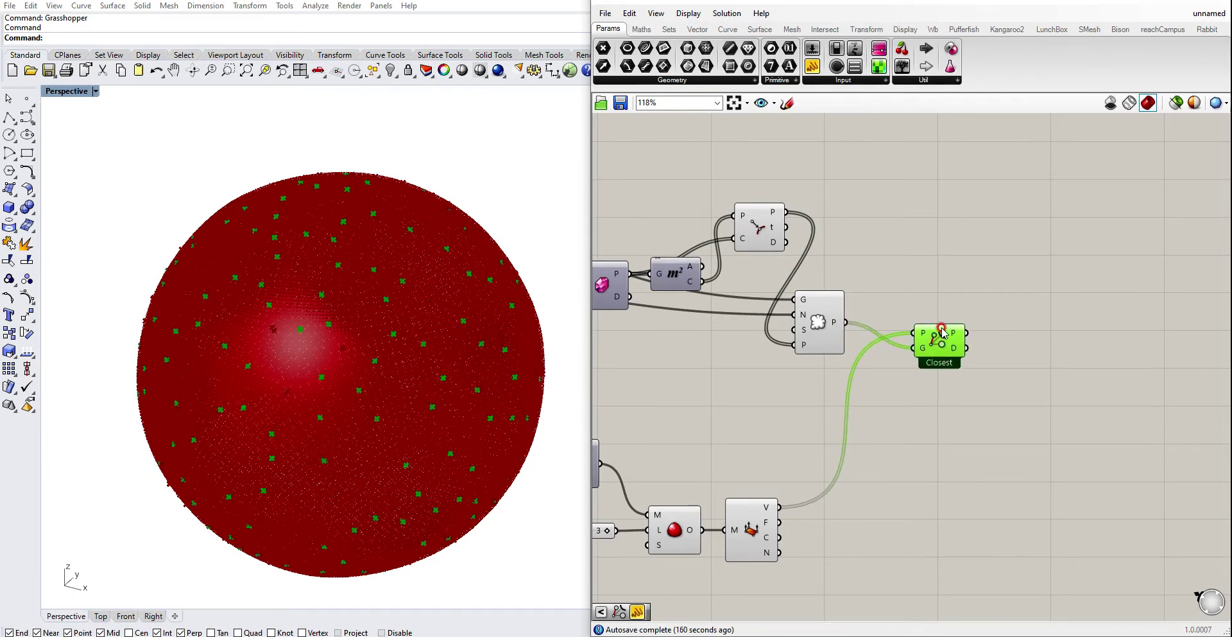
{"action": "left_click_drag", "start_coordinate": [941, 337], "coordinate": [939, 352]}
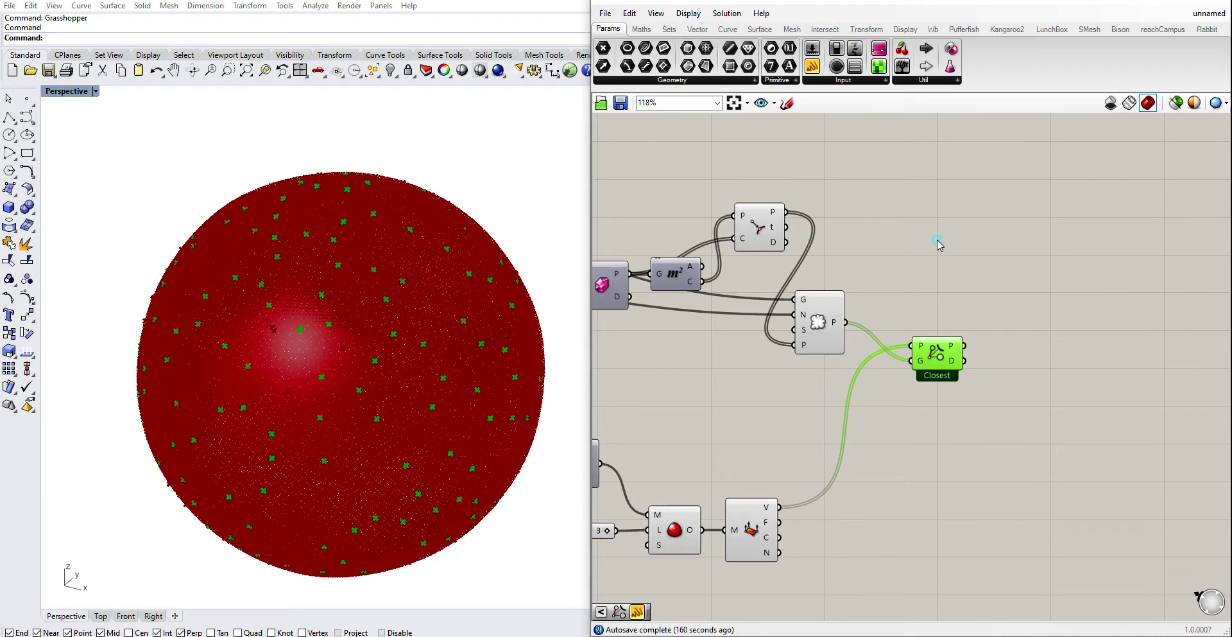
Duplicate Pull Point above the original and connect the Curve Closest Point's P output to the copy's G input.
{"action": "key", "text": "ctrl+v"}
{"action": "left_click_drag", "start_coordinate": [944, 229], "coordinate": [941, 224]}
{"action": "left_click", "coordinate": [809, 194]}
{"action": "left_click_drag", "start_coordinate": [786, 212], "coordinate": [927, 238]}
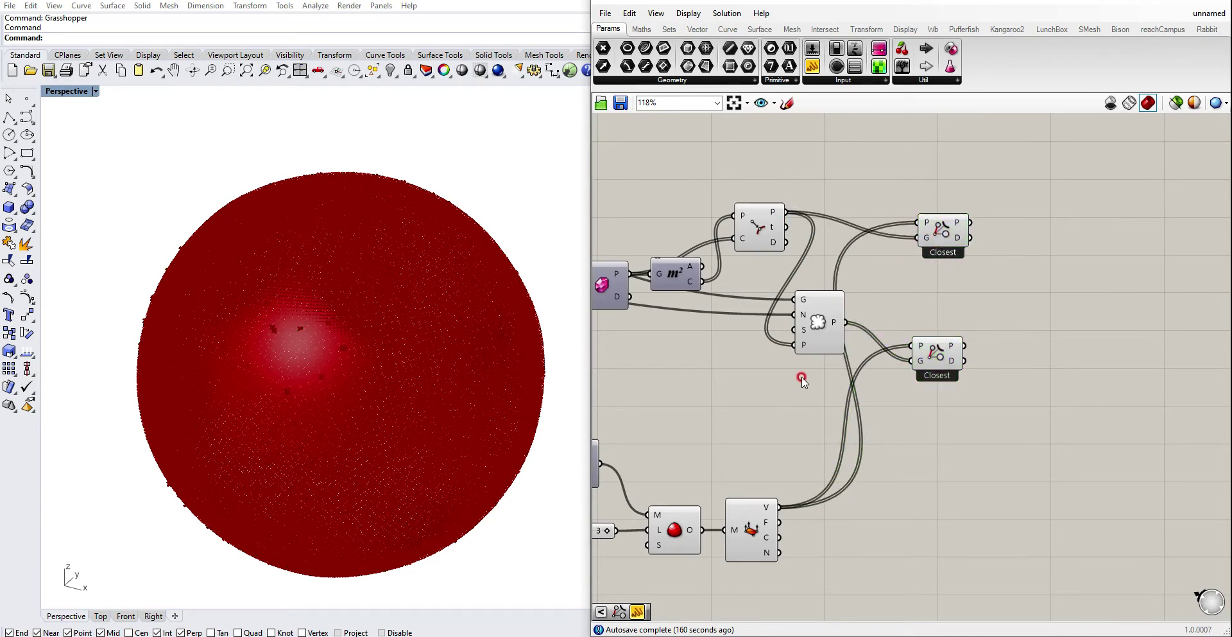
Hide the previews of the Curve Closest Point component and the last Populate Geometry component.
{"action": "right_click_drag", "start_coordinate": [801, 375], "coordinate": [839, 398]}
{"action": "left_click_drag", "start_coordinate": [866, 409], "coordinate": [778, 236]}
{"action": "middle_click", "coordinate": [777, 235]}
{"action": "left_click", "coordinate": [804, 198]}
{"action": "left_click", "coordinate": [845, 190]}
Hide the previews of the second subdivision component and Deconstruct Mesh.
{"action": "scroll", "coordinate": [1170, 235], "scroll_direction": "down", "scroll_amount": 2}
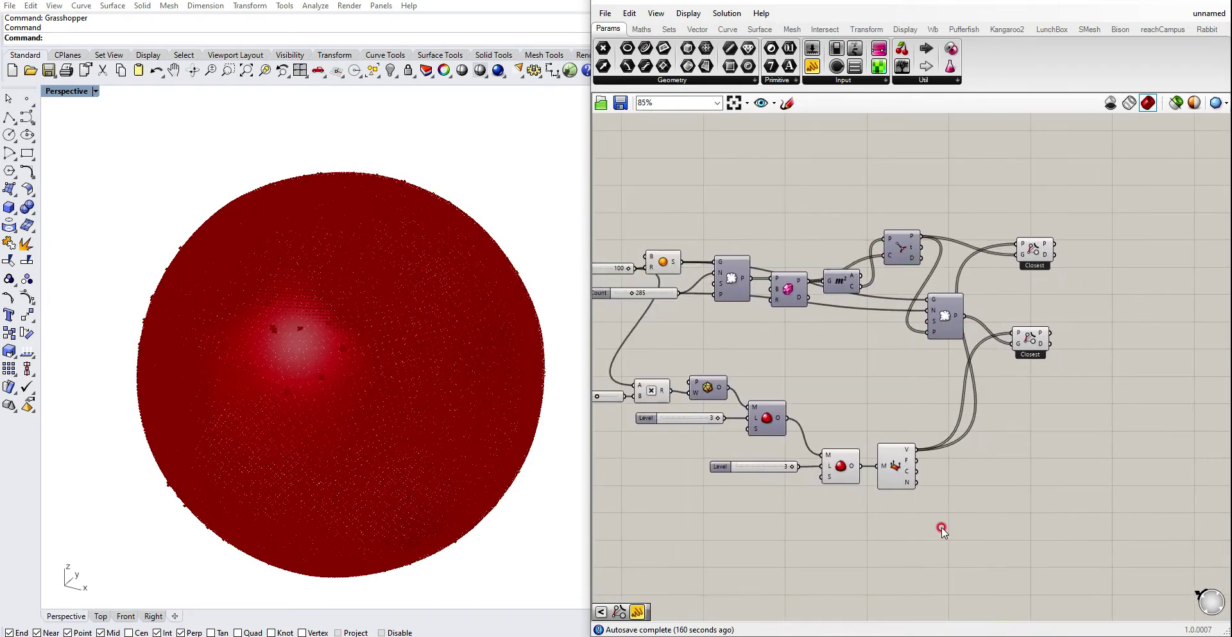
{"action": "left_click_drag", "start_coordinate": [941, 528], "coordinate": [760, 410]}
{"action": "middle_click", "coordinate": [799, 419]}
{"action": "left_click", "coordinate": [838, 381]}
{"action": "left_click", "coordinate": [819, 357]}
{"action": "right_click_drag", "start_coordinate": [814, 352], "coordinate": [828, 358]}
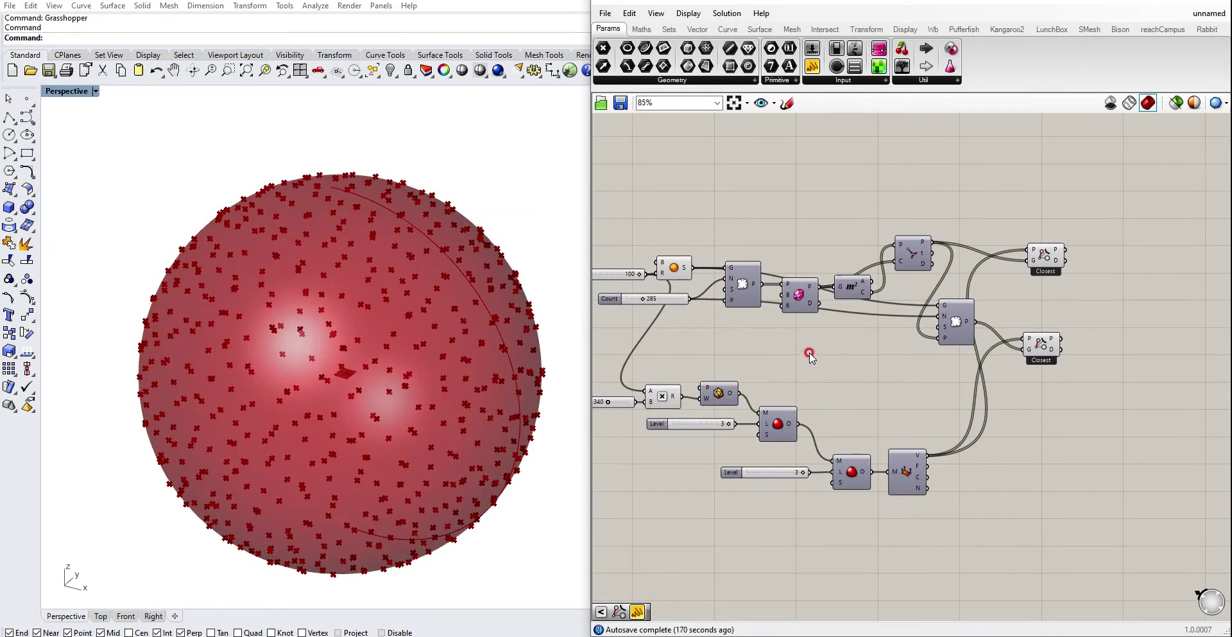
{"action": "right_click_drag", "start_coordinate": [932, 302], "coordinate": [839, 317]}
{"action": "left_click", "coordinate": [968, 265]}
{"action": "right_click_drag", "start_coordinate": [933, 333], "coordinate": [830, 333]}
{"action": "left_click", "coordinate": [846, 354]}
{"action": "left_click", "coordinate": [900, 343]}
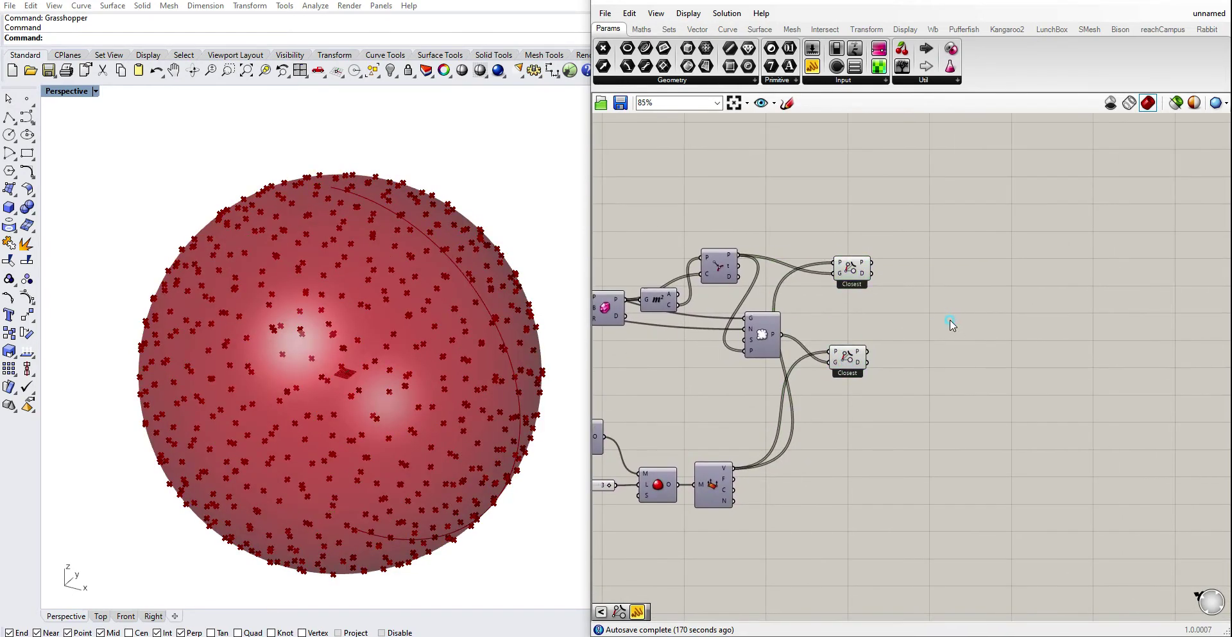
{"action": "double_click", "coordinate": [945, 314]}
{"action": "type", "text": "dis"}
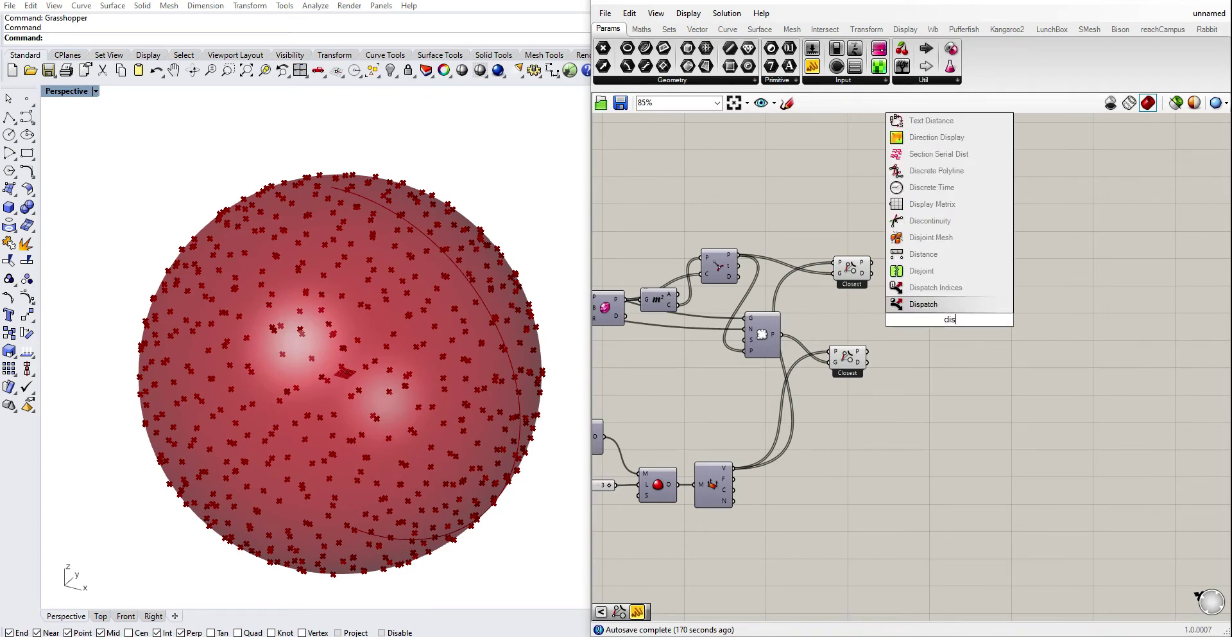
{"action": "key", "text": "BackSpace"}
{"action": "key", "text": "BackSpace"}
{"action": "key", "text": "BackSpace"}
{"action": "left_click", "coordinate": [945, 315]}
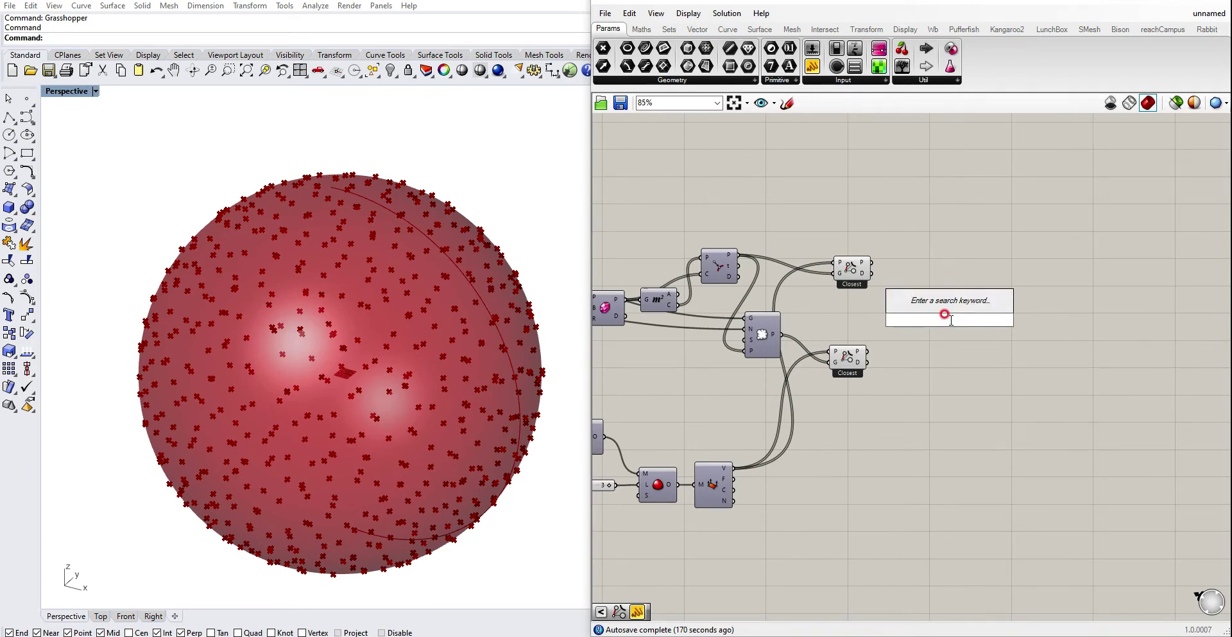
{"action": "type", "text": "smaller"}
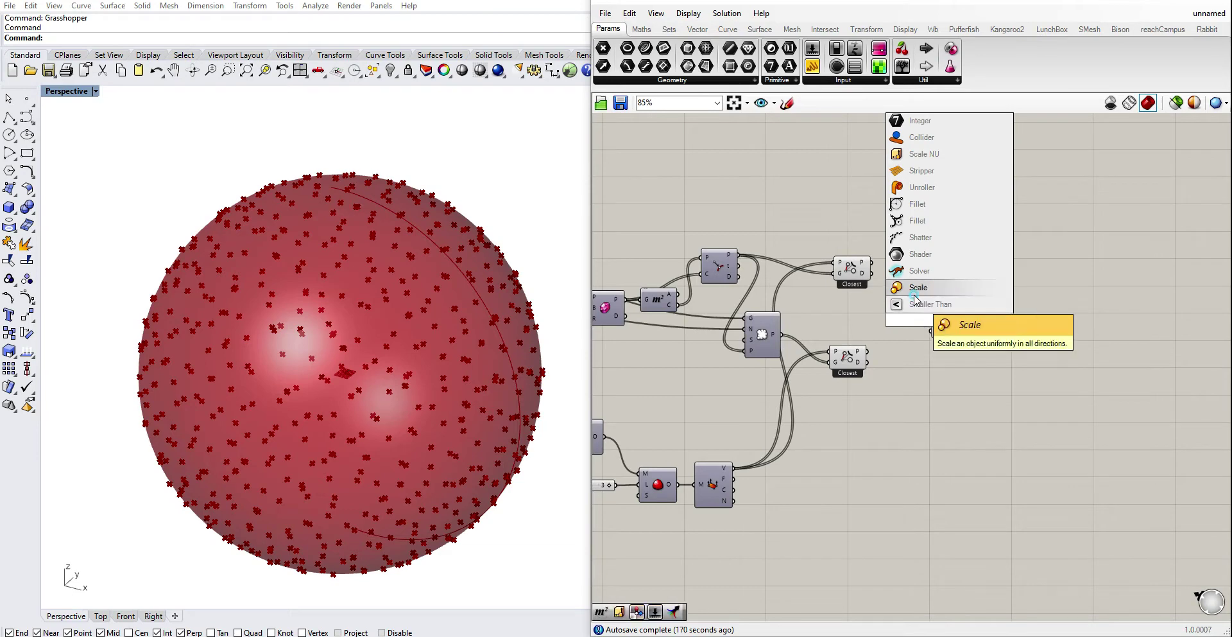
{"action": "left_click", "coordinate": [912, 295]}
{"action": "key", "text": "Delete"}
Add a Smaller Than component and connect the upper Pull Point's D output to A and the lower one's D output to B.
{"action": "double_click", "coordinate": [944, 287]}
{"action": "type", "text": "smaller"}
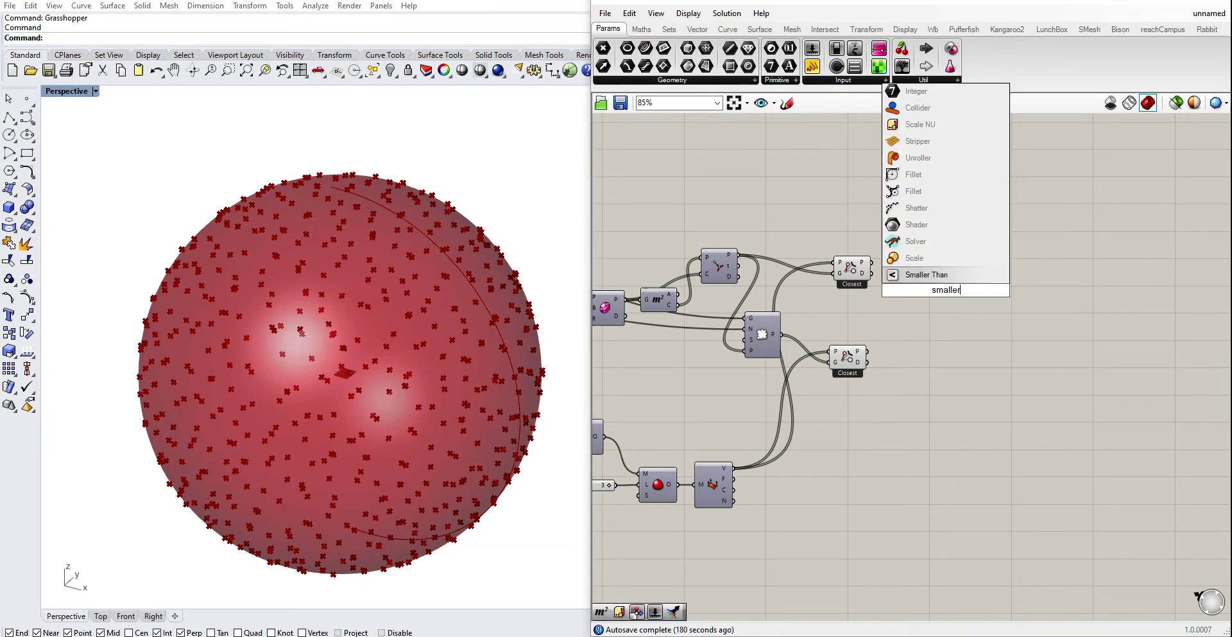
{"action": "left_click", "coordinate": [916, 274]}
{"action": "left_click_drag", "start_coordinate": [869, 273], "coordinate": [928, 285]}
{"action": "left_click", "coordinate": [892, 331]}
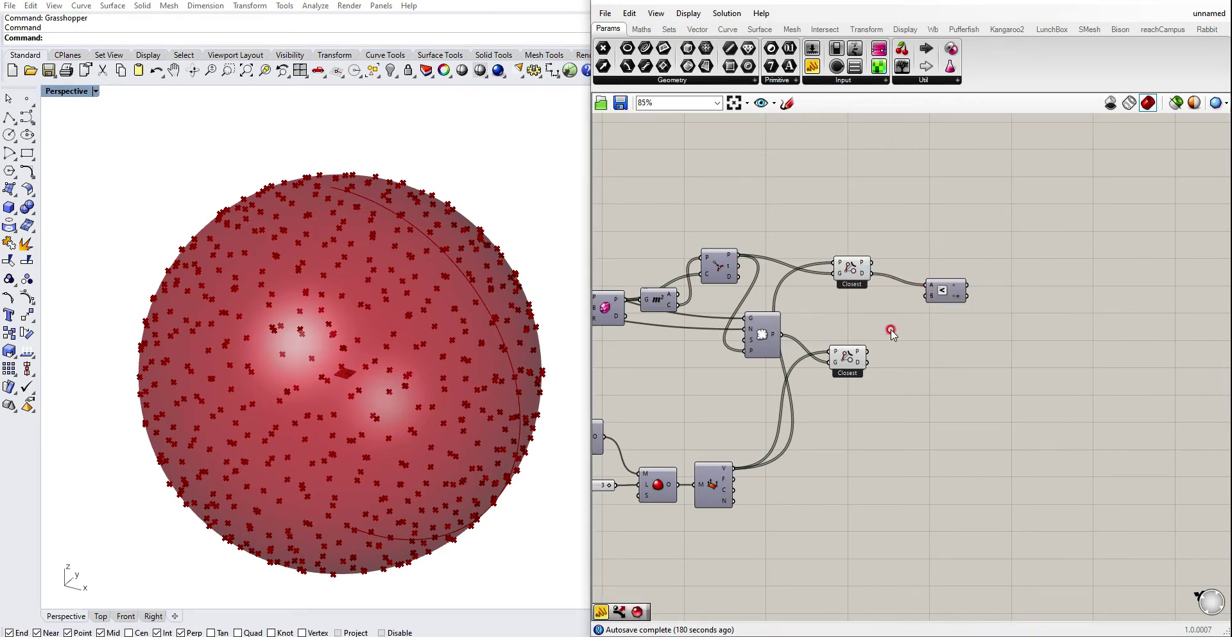
Add a Colour RGB component and connect Smaller Than's < output to its R, G and B inputs.
{"action": "double_click", "coordinate": [1002, 289]}
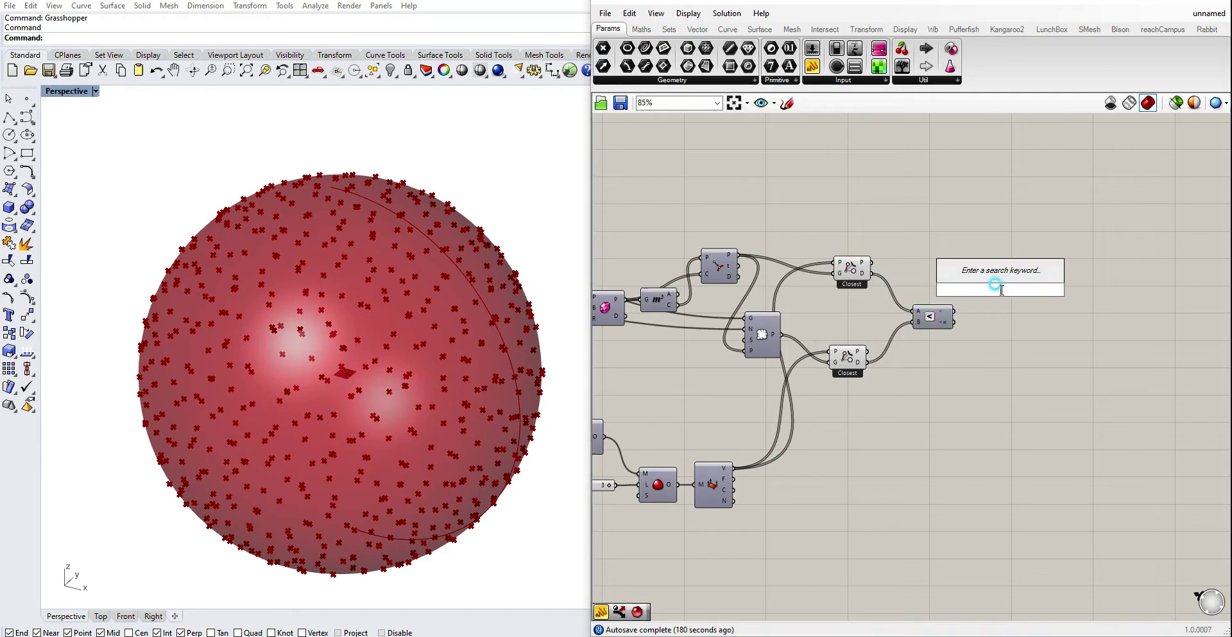
{"action": "type", "text": "rgb"}
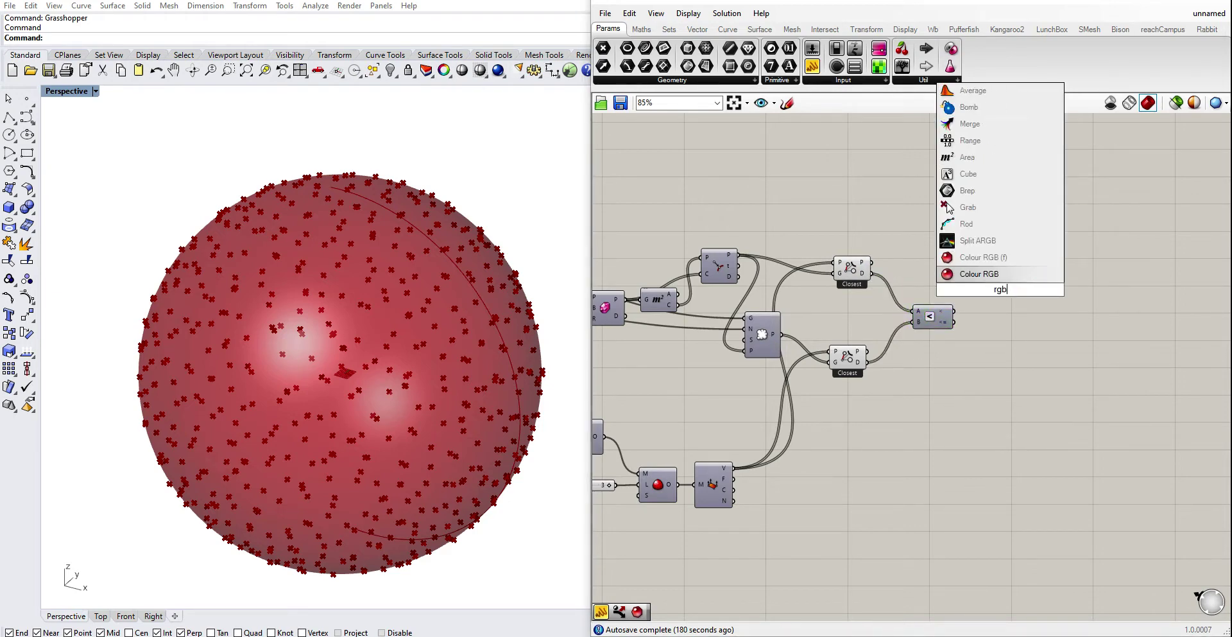
{"action": "left_click", "coordinate": [1029, 272]}
{"action": "scroll", "coordinate": [996, 302], "scroll_direction": "up", "scroll_amount": 3}
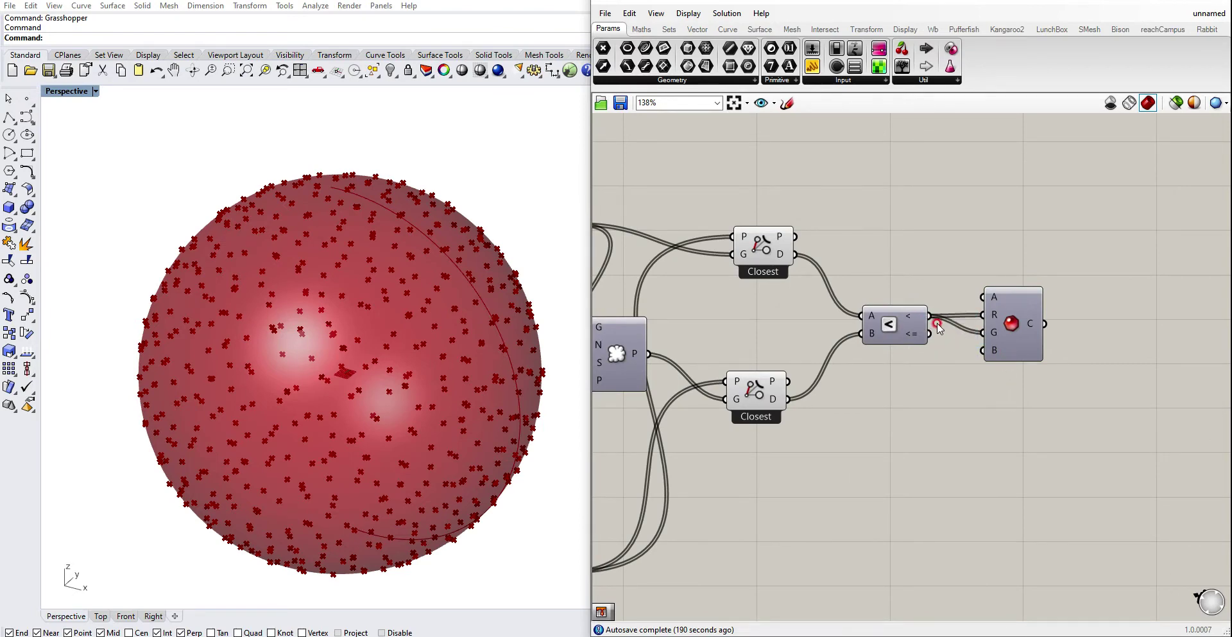
Search the components for a mesh colouring component using "mesh color" and "colormesh".
{"action": "double_click", "coordinate": [1005, 393]}
{"action": "type", "text": "mesh"}
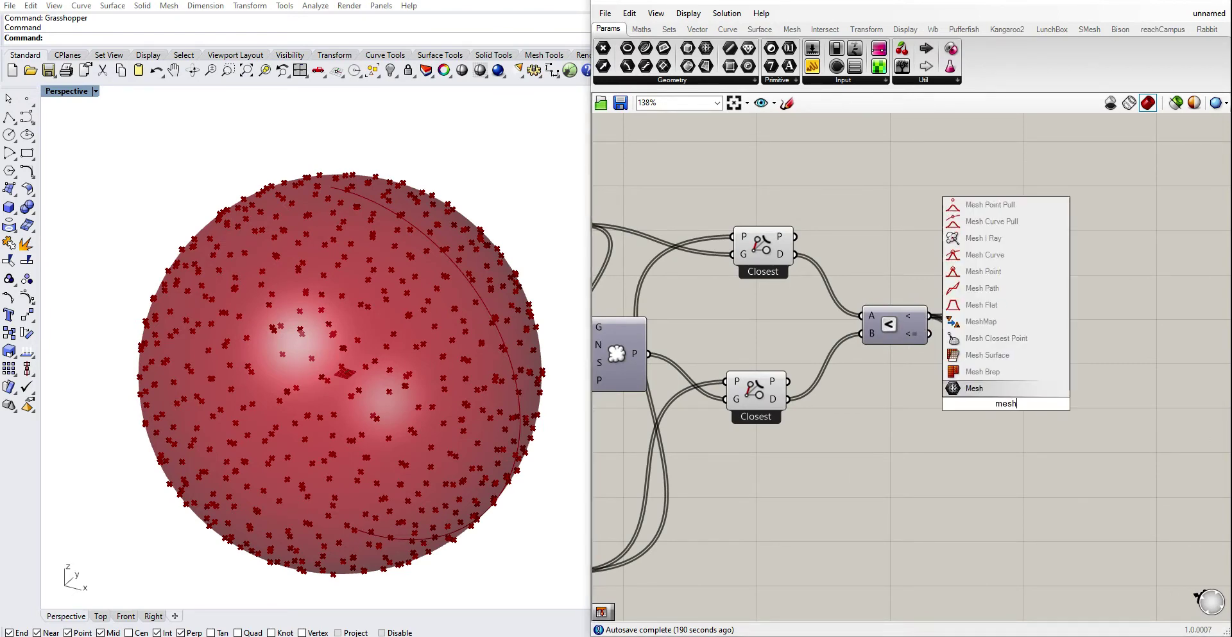
{"action": "type", "text": " color"}
{"action": "left_click", "coordinate": [1023, 458]}
{"action": "double_click", "coordinate": [1025, 459]}
{"action": "type", "text": "colormesh"}
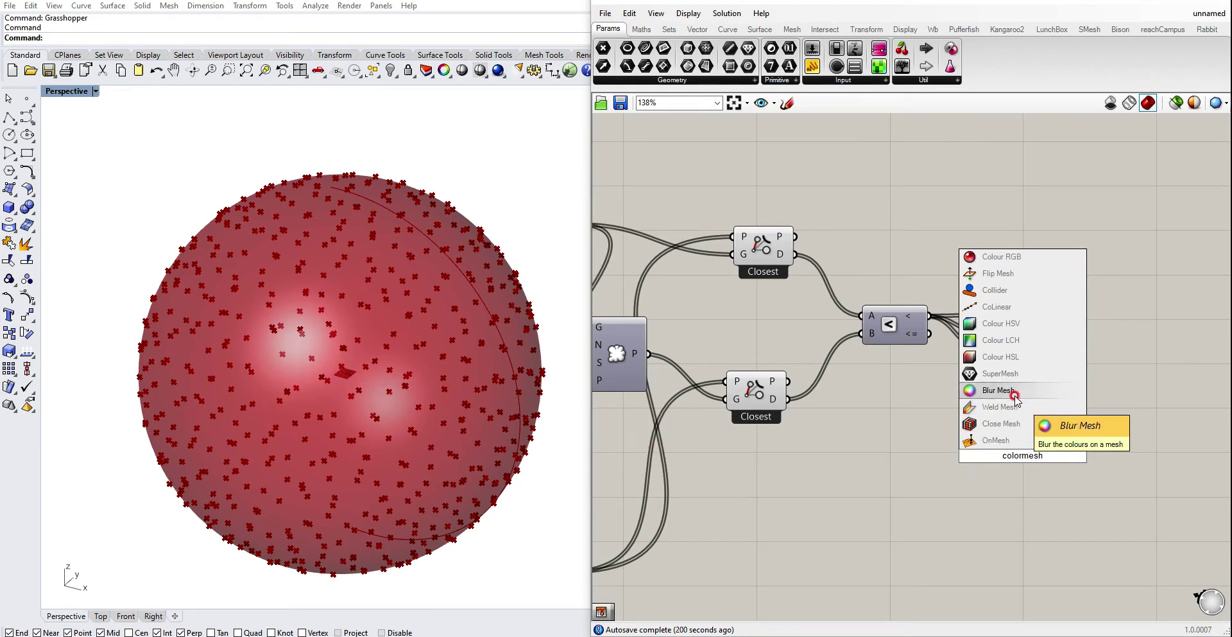
Look for a mesh colouring component by searching "mesh color" and "mesh preview" and browsing the mesh analysis and utility components.
{"action": "double_click", "coordinate": [1010, 500]}
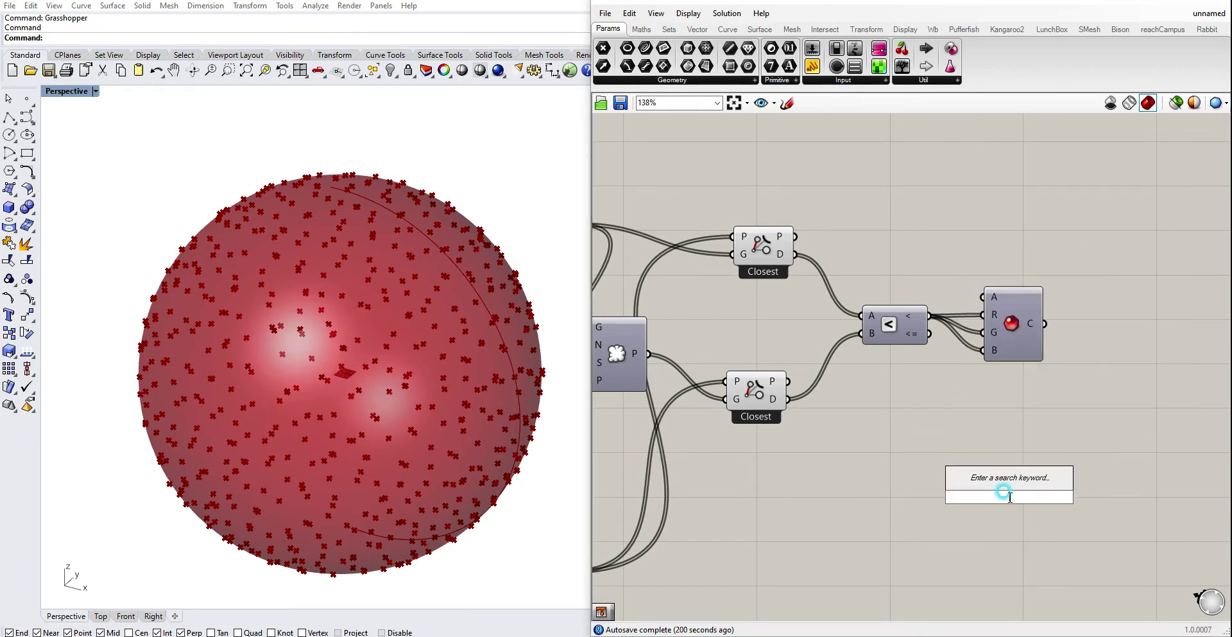
{"action": "type", "text": "mesh color"}
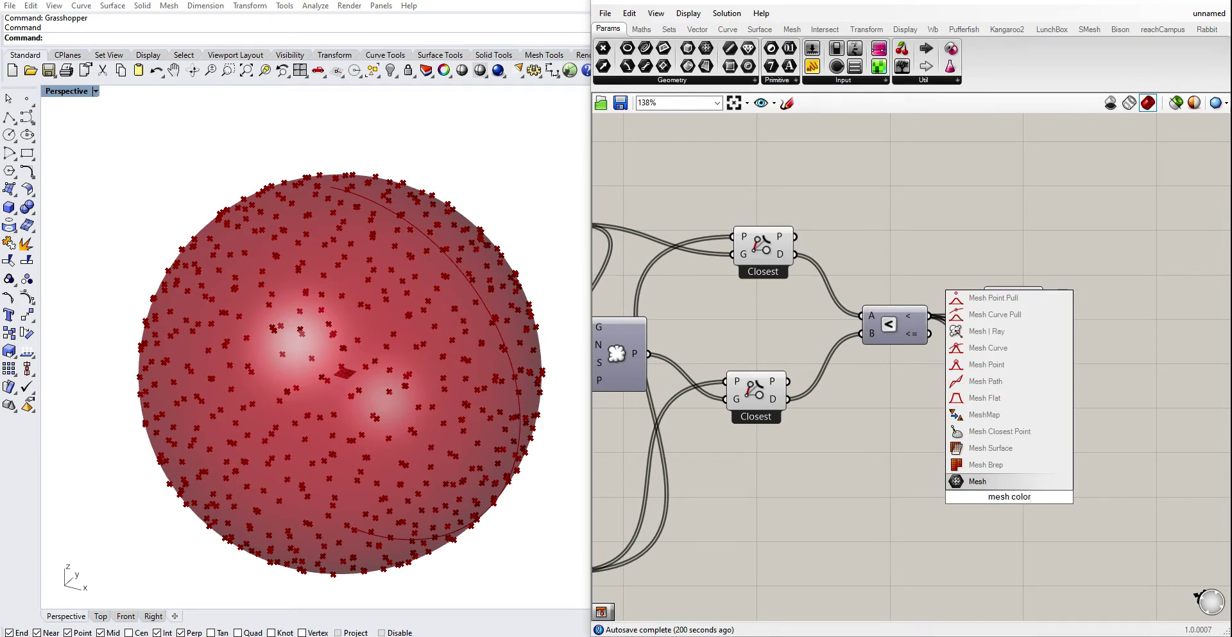
{"action": "key", "text": "BackSpace"}
{"action": "key", "text": "BackSpace"}
{"action": "key", "text": "BackSpace"}
{"action": "key", "text": "BackSpace"}
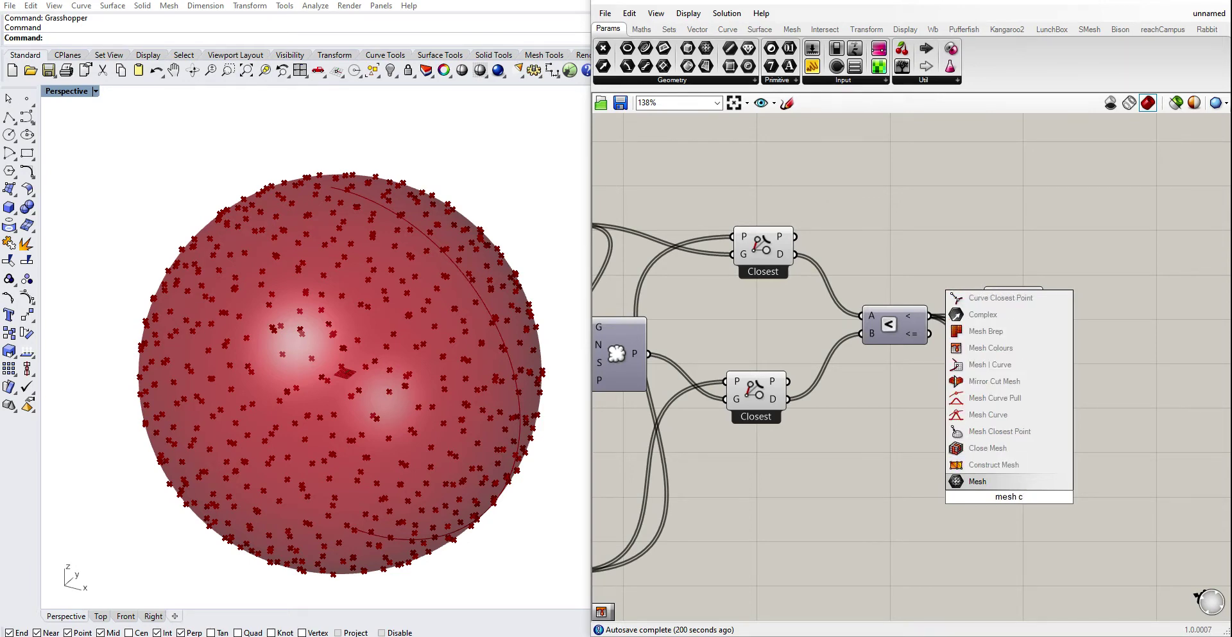
{"action": "key", "text": "BackSpace"}
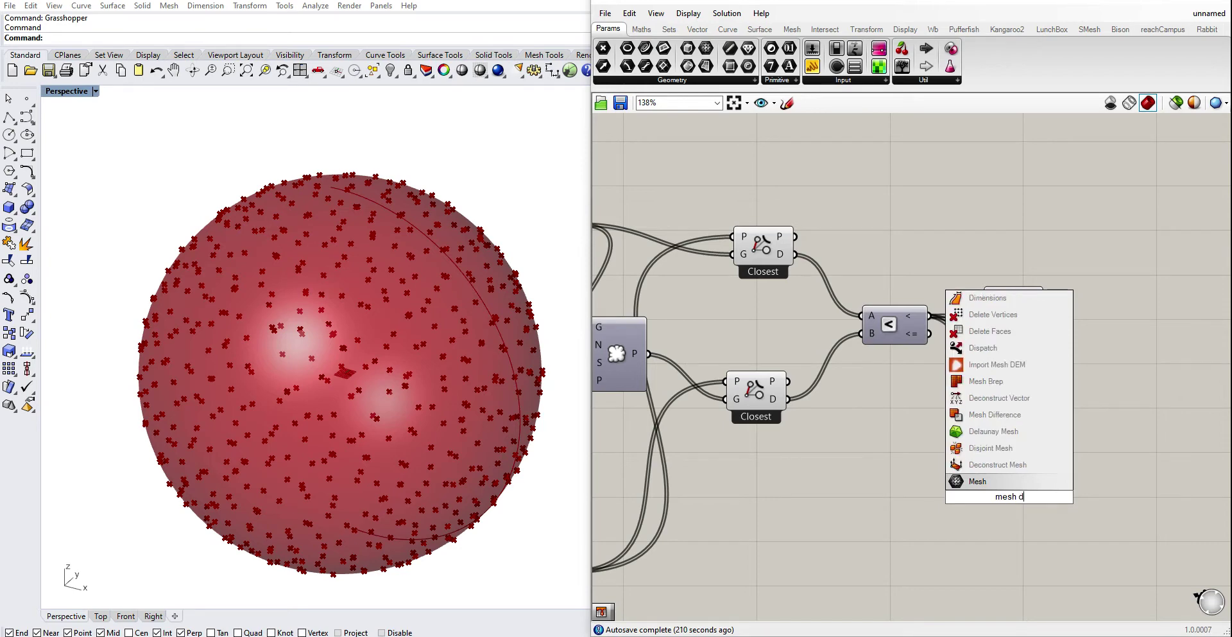
{"action": "type", "text": "preview"}
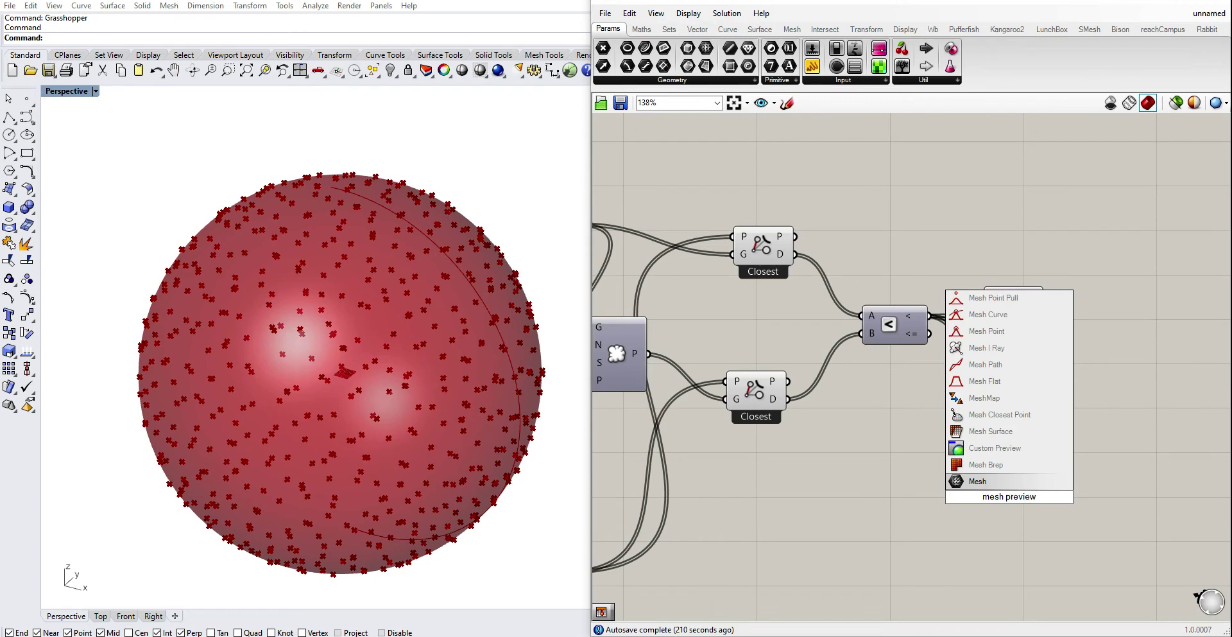
{"action": "key", "text": "BackSpace"}
{"action": "key", "text": "BackSpace"}
{"action": "key", "text": "BackSpace"}
{"action": "key", "text": "BackSpace"}
{"action": "key", "text": "BackSpace"}
{"action": "key", "text": "BackSpace"}
{"action": "key", "text": "BackSpace"}
{"action": "key", "text": "BackSpace"}
{"action": "key", "text": "BackSpace"}
{"action": "key", "text": "BackSpace"}
{"action": "key", "text": "BackSpace"}
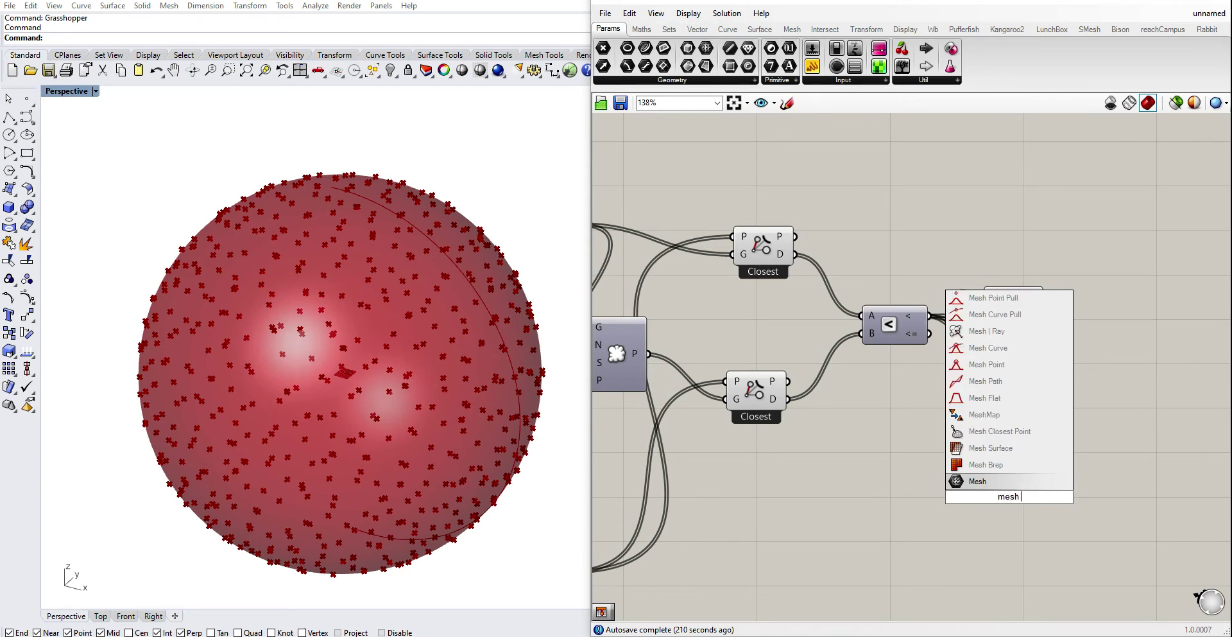
{"action": "left_click", "coordinate": [792, 37]}
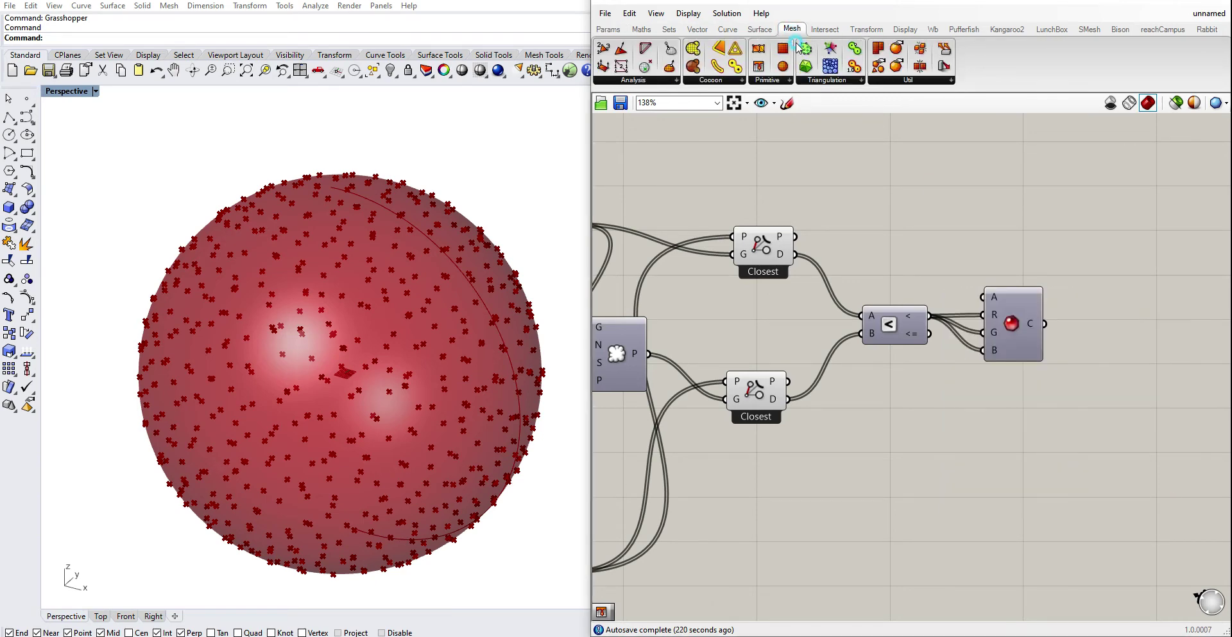
{"action": "left_click", "coordinate": [674, 80]}
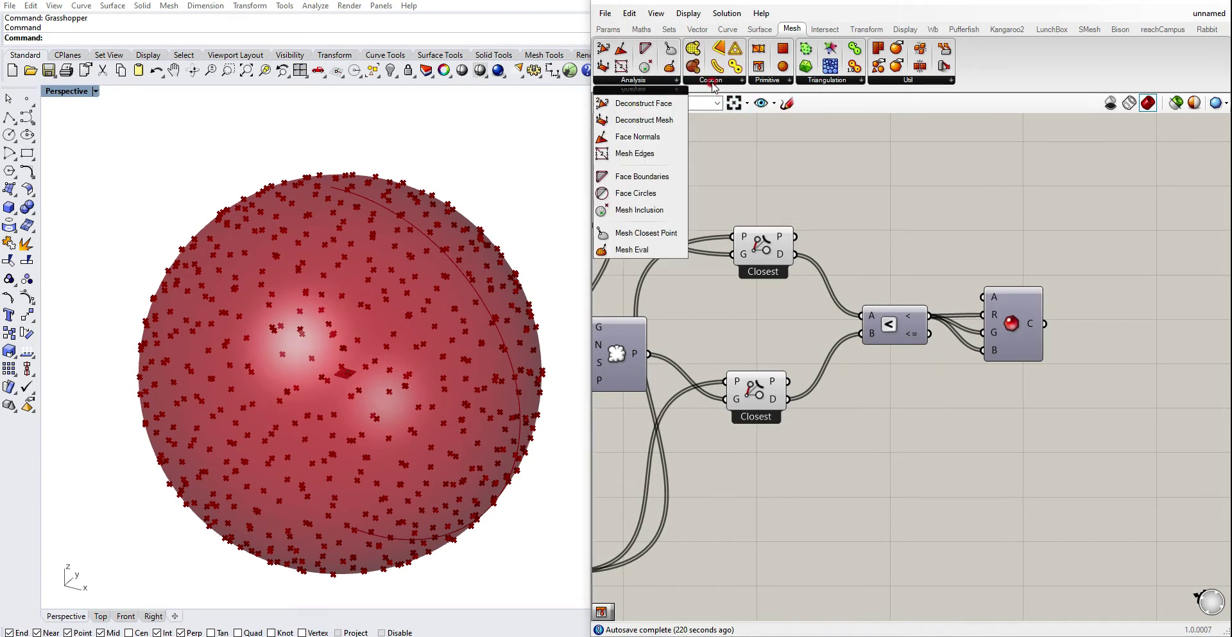
{"action": "mouse_move", "coordinate": [813, 82]}
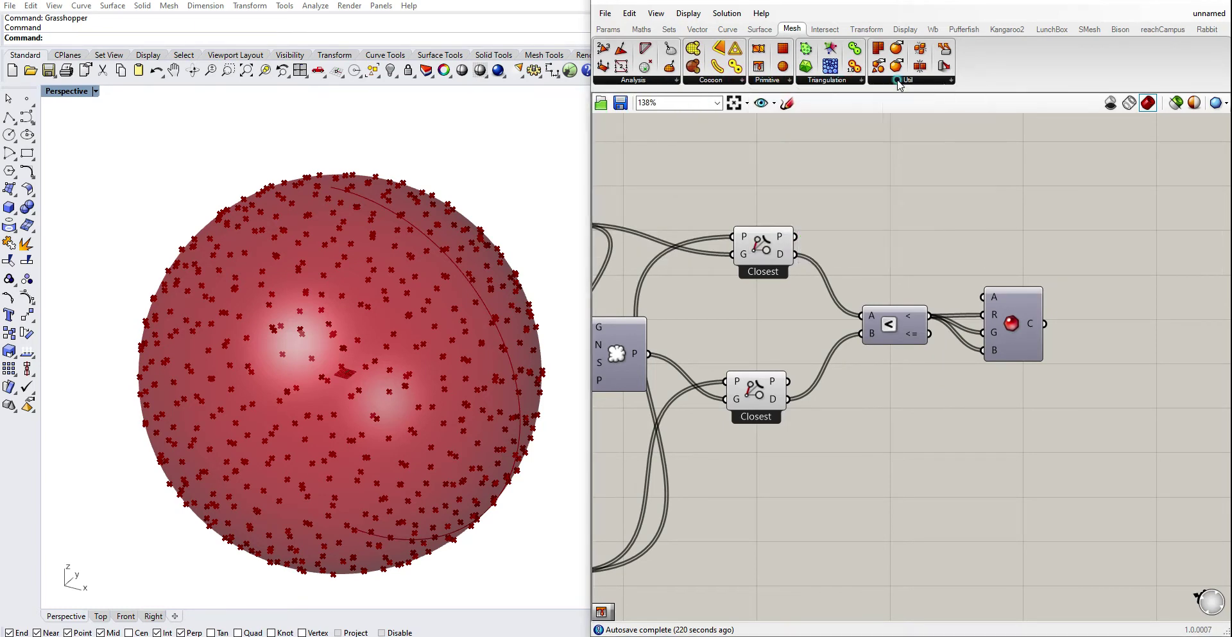
{"action": "mouse_move", "coordinate": [898, 82]}
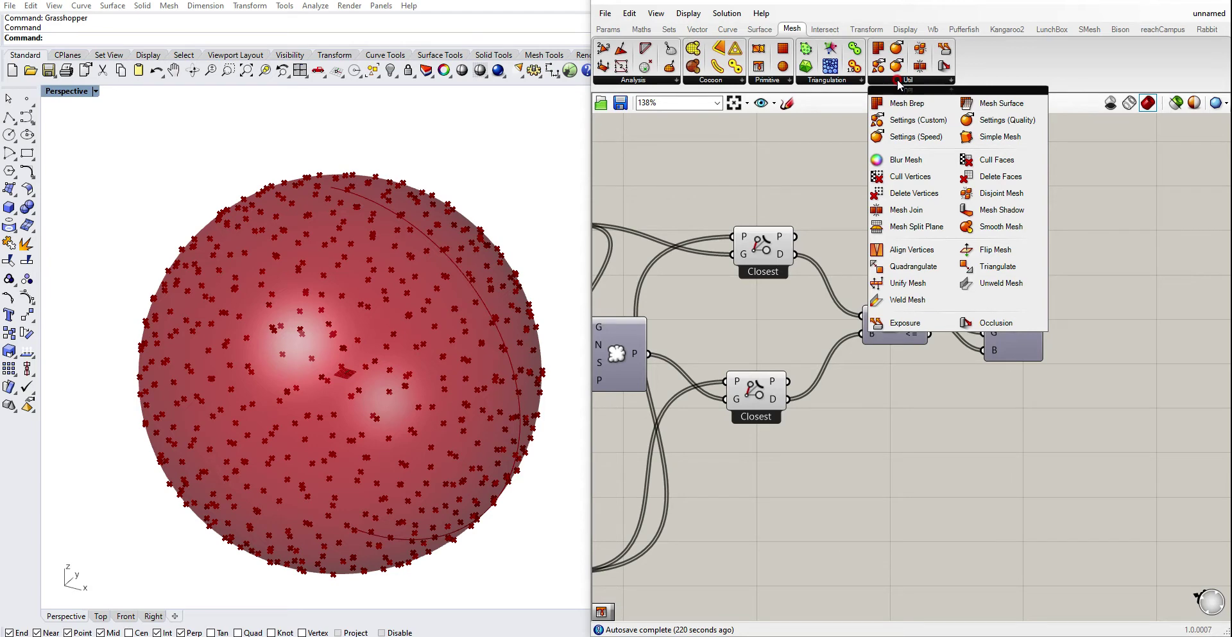
Search the components for a way to colour the mesh using "meshcolor" and "color".
{"action": "double_click", "coordinate": [825, 169]}
{"action": "type", "text": "mes"}
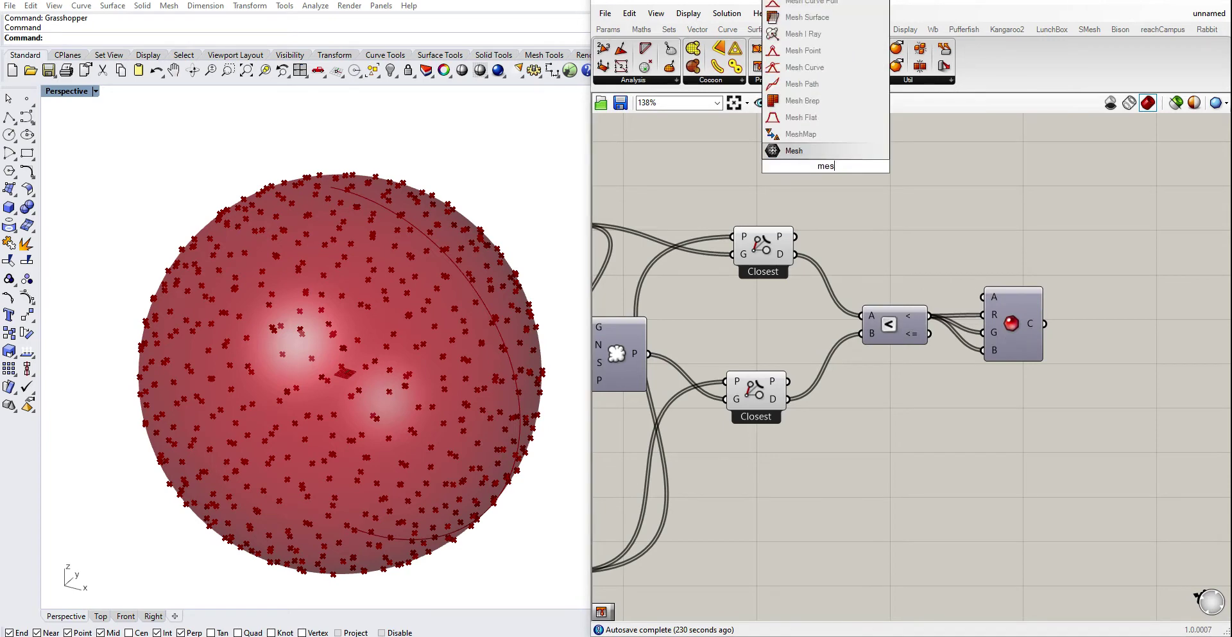
{"action": "type", "text": "hcolor"}
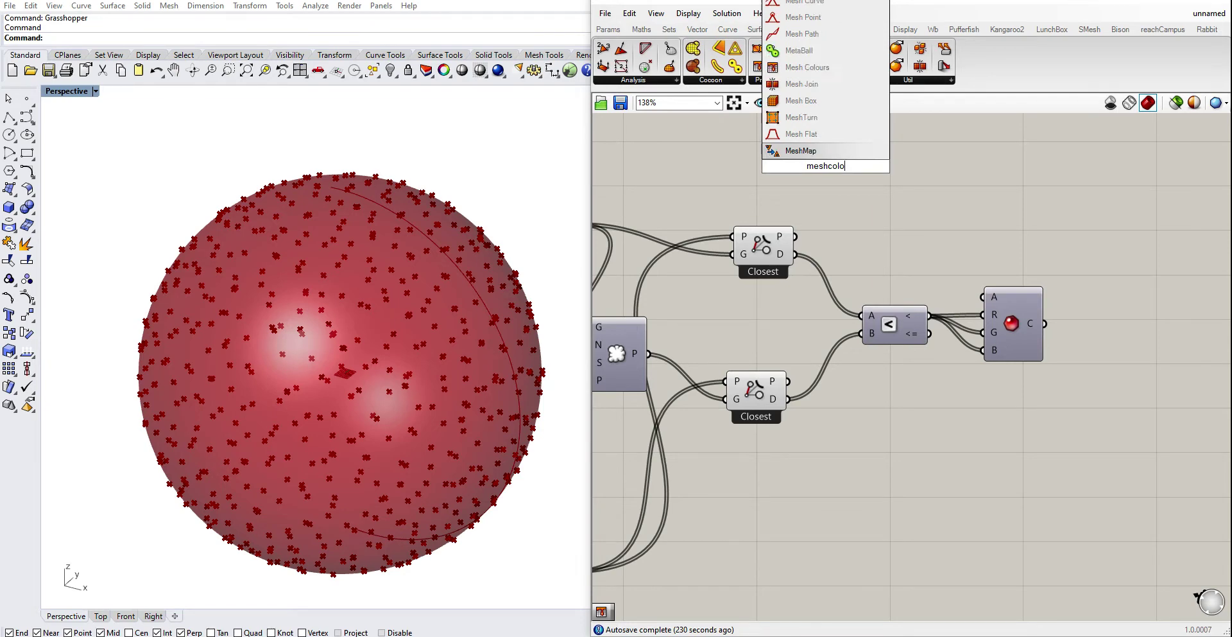
{"action": "key", "text": "BackSpace"}
{"action": "key", "text": "BackSpace"}
{"action": "key", "text": "BackSpace"}
{"action": "key", "text": "BackSpace"}
{"action": "key", "text": "BackSpace"}
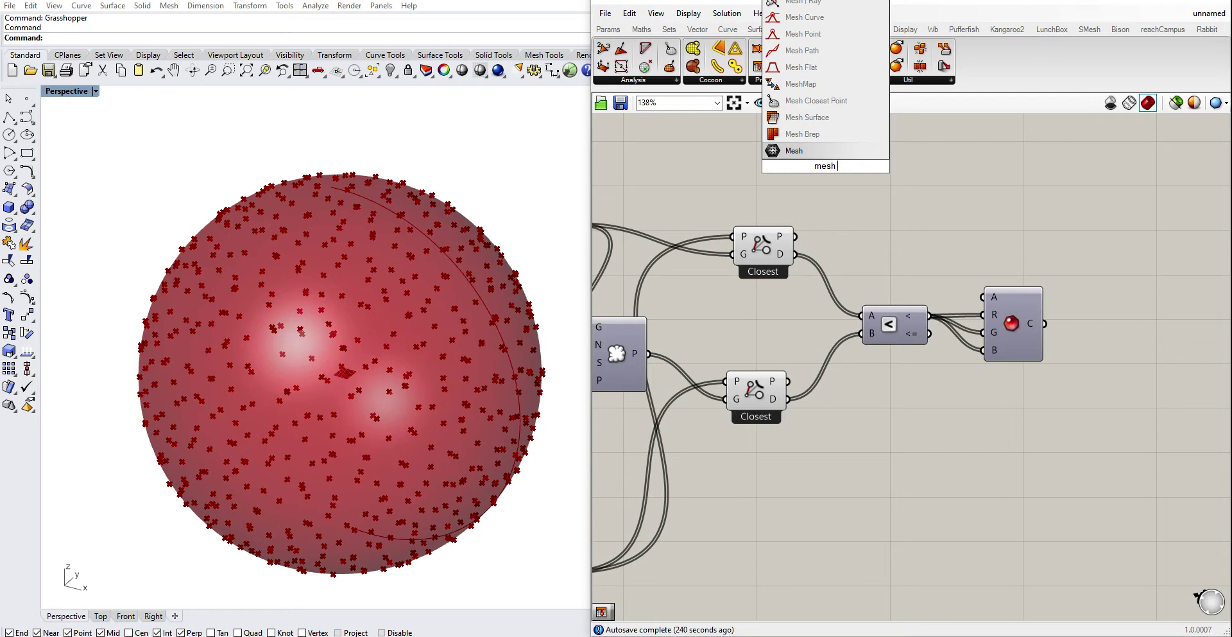
{"action": "type", "text": "ccolor"}
{"action": "key", "text": "Escape"}
{"action": "scroll", "coordinate": [912, 375], "scroll_direction": "down", "scroll_amount": 2}
{"action": "double_click", "coordinate": [926, 380]}
{"action": "type", "text": "co"}
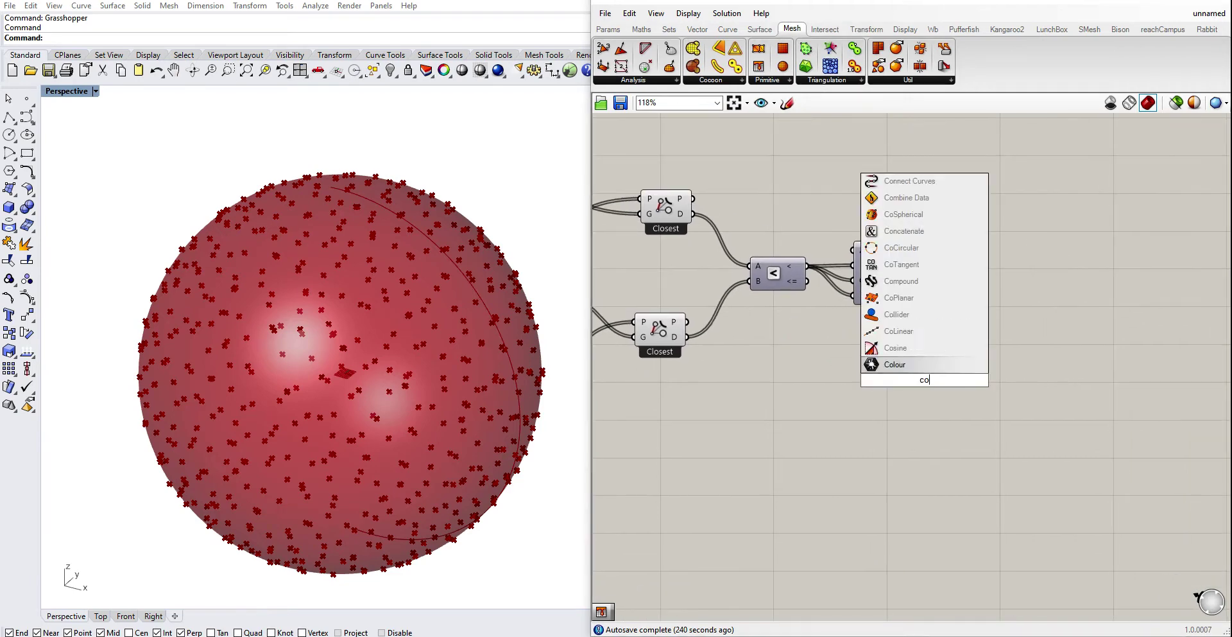
{"action": "type", "text": "lor"}
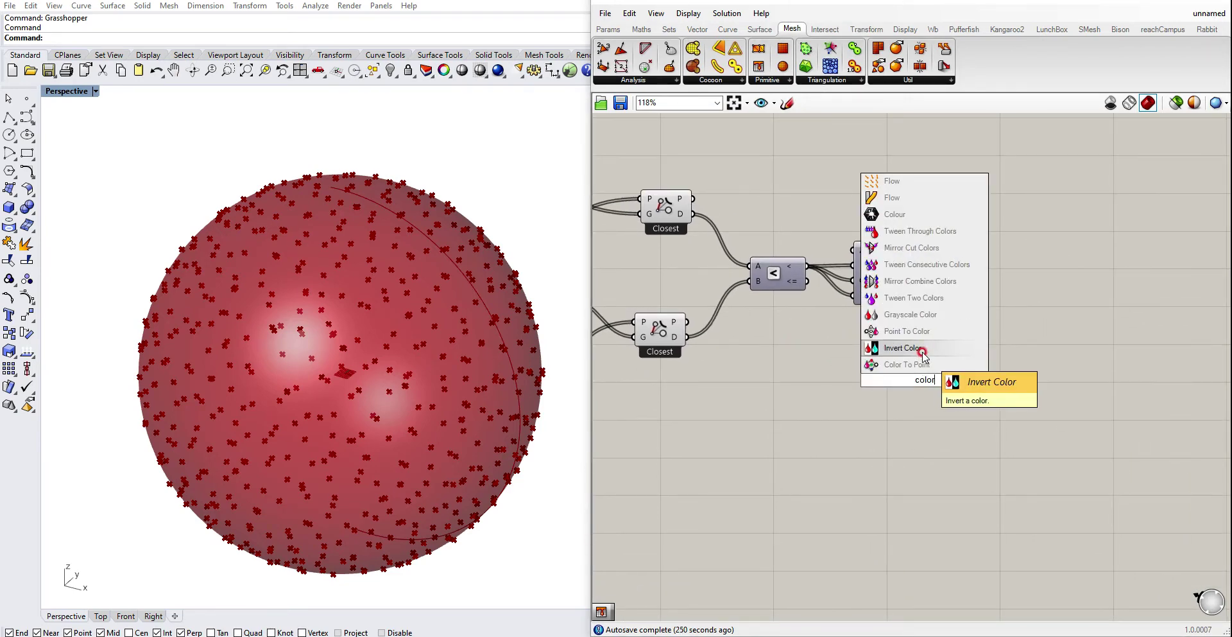
Search the components for mesh colouring using "mesh preview", "meshc" and "mesh color".
{"action": "double_click", "coordinate": [1043, 307]}
{"action": "type", "text": "mesh"}
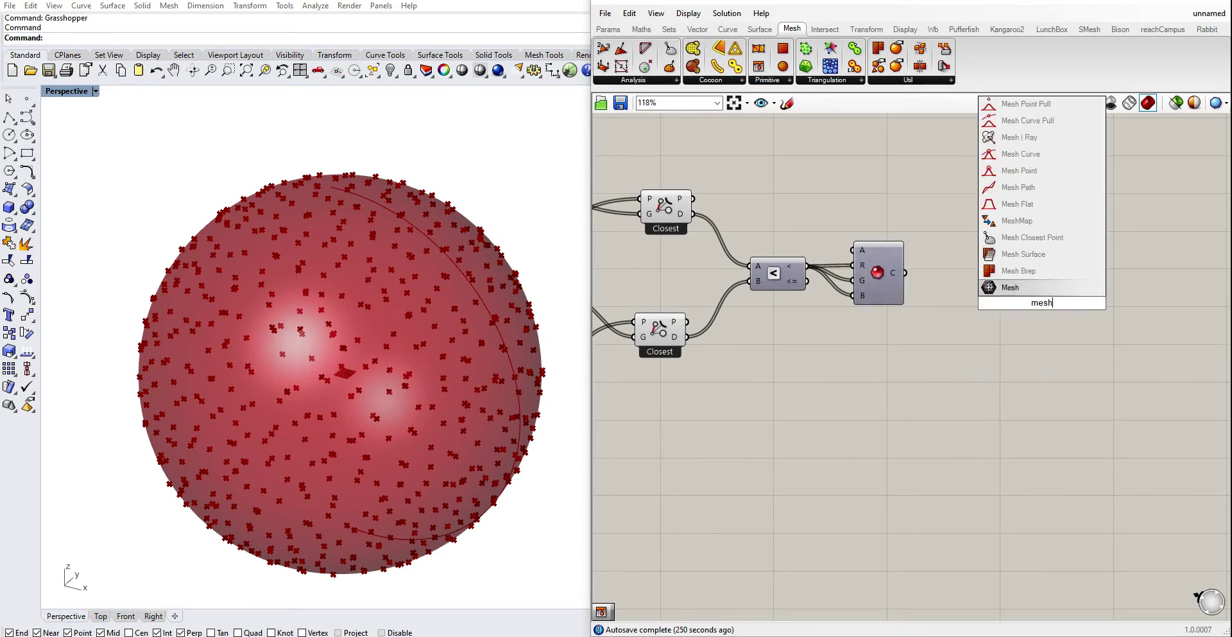
{"action": "type", "text": " preview"}
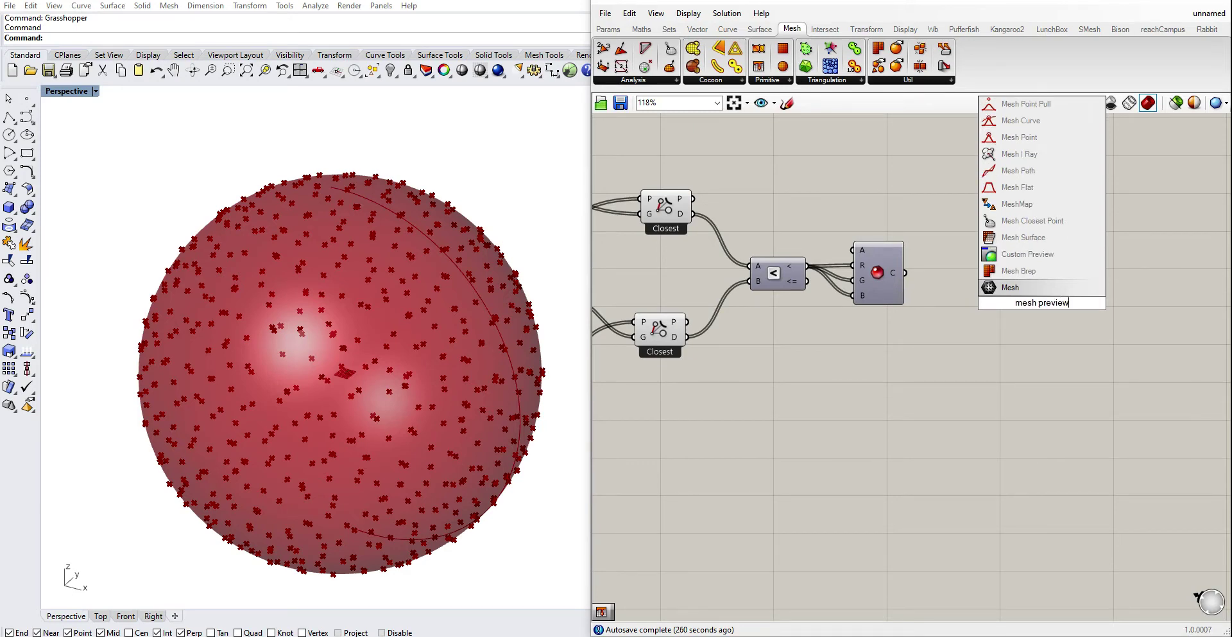
{"action": "key", "text": "BackSpace"}
{"action": "key", "text": "BackSpace"}
{"action": "key", "text": "BackSpace"}
{"action": "key", "text": "BackSpace"}
{"action": "key", "text": "BackSpace"}
{"action": "key", "text": "BackSpace"}
{"action": "key", "text": "BackSpace"}
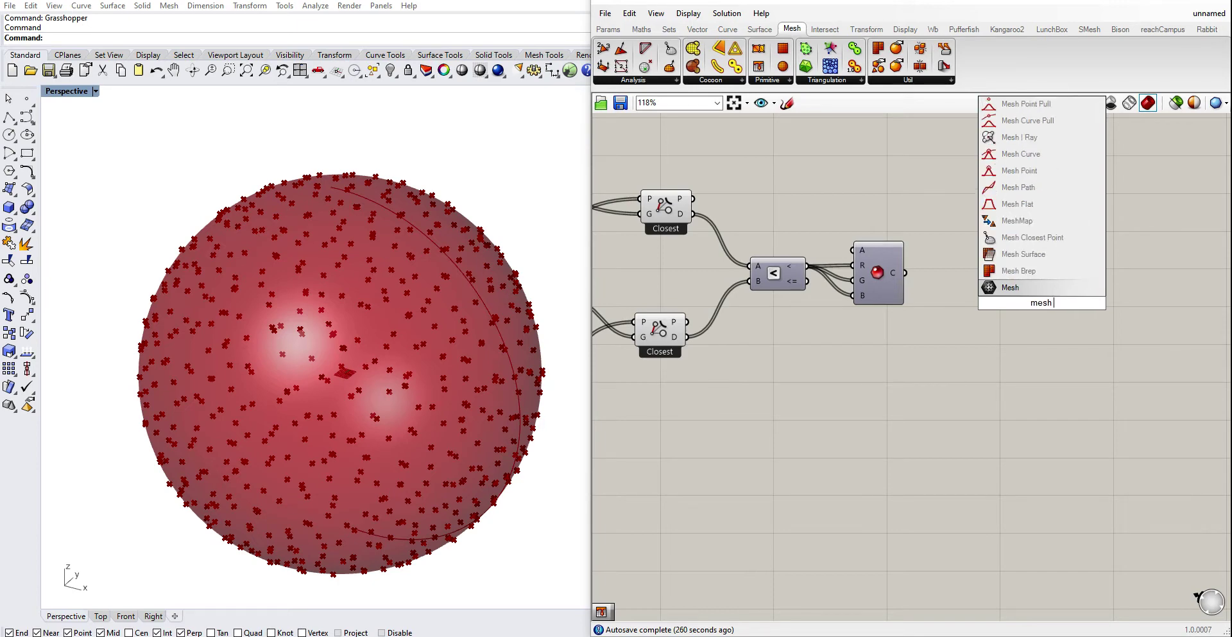
{"action": "key", "text": "BackSpace"}
{"action": "type", "text": "c"}
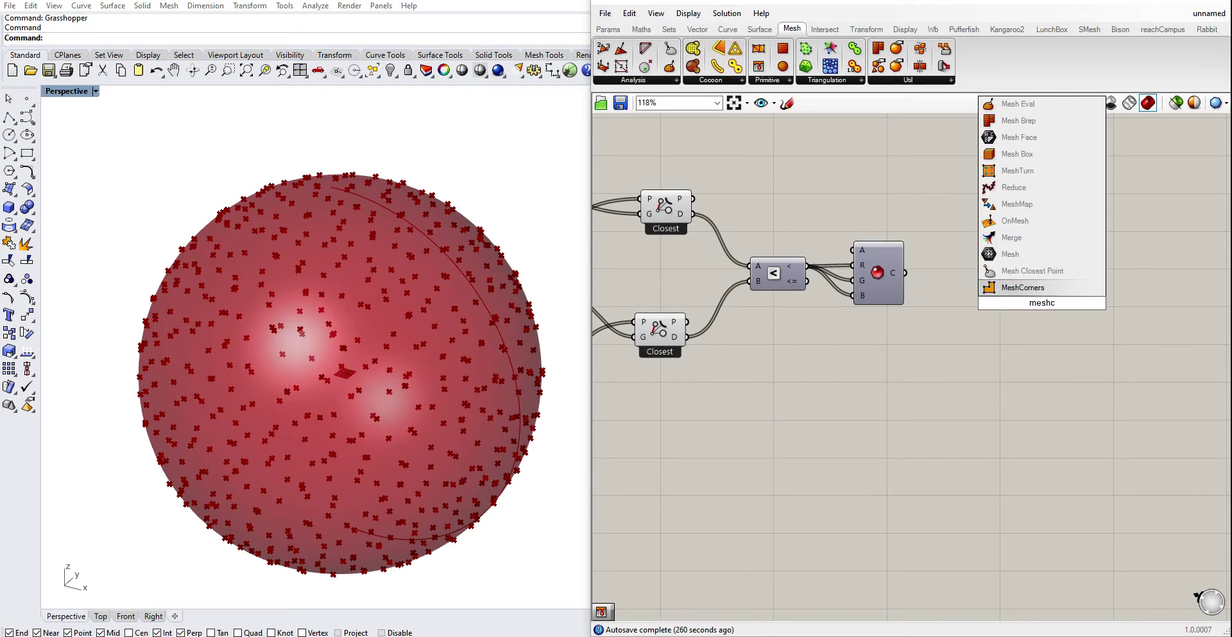
{"action": "key", "text": "BackSpace"}
{"action": "type", "text": "color"}
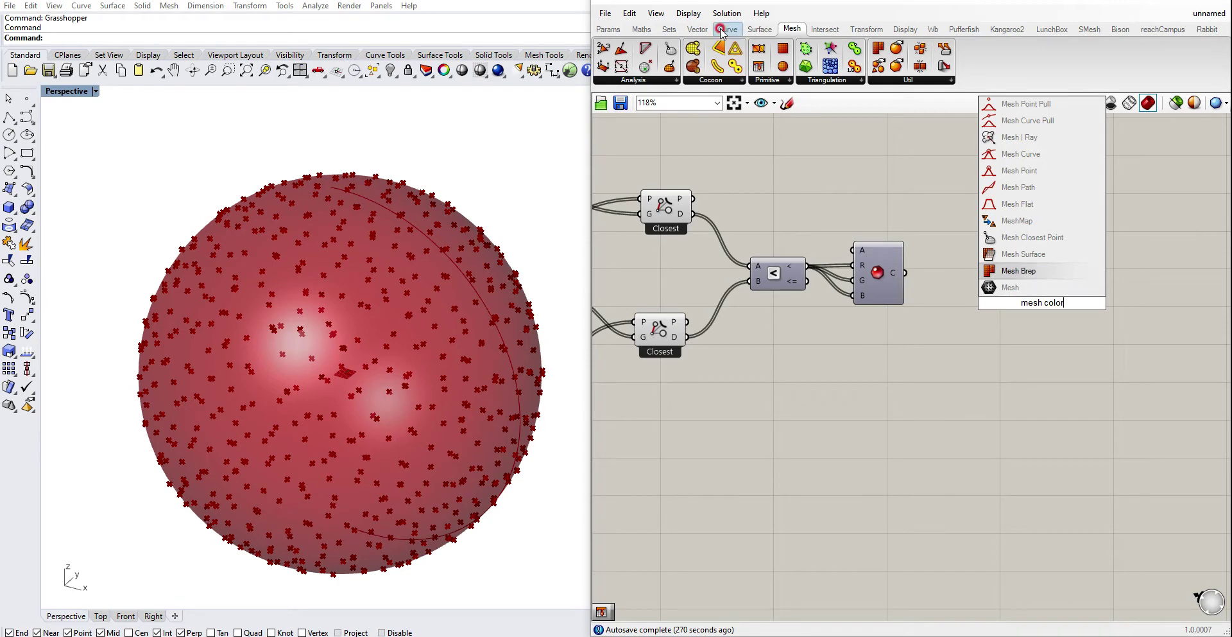
Browse the mesh, input, utility, preview and colour component groups for a mesh colouring component.
{"action": "left_click", "coordinate": [897, 77]}
{"action": "left_click", "coordinate": [897, 80]}
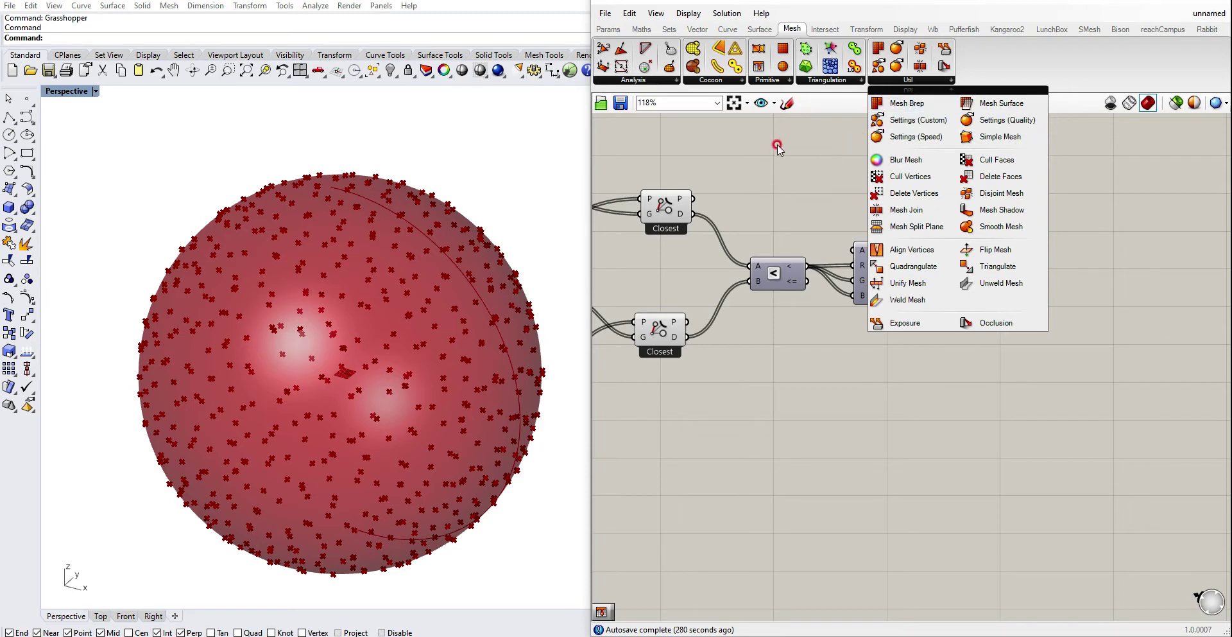
{"action": "left_click", "coordinate": [656, 80]}
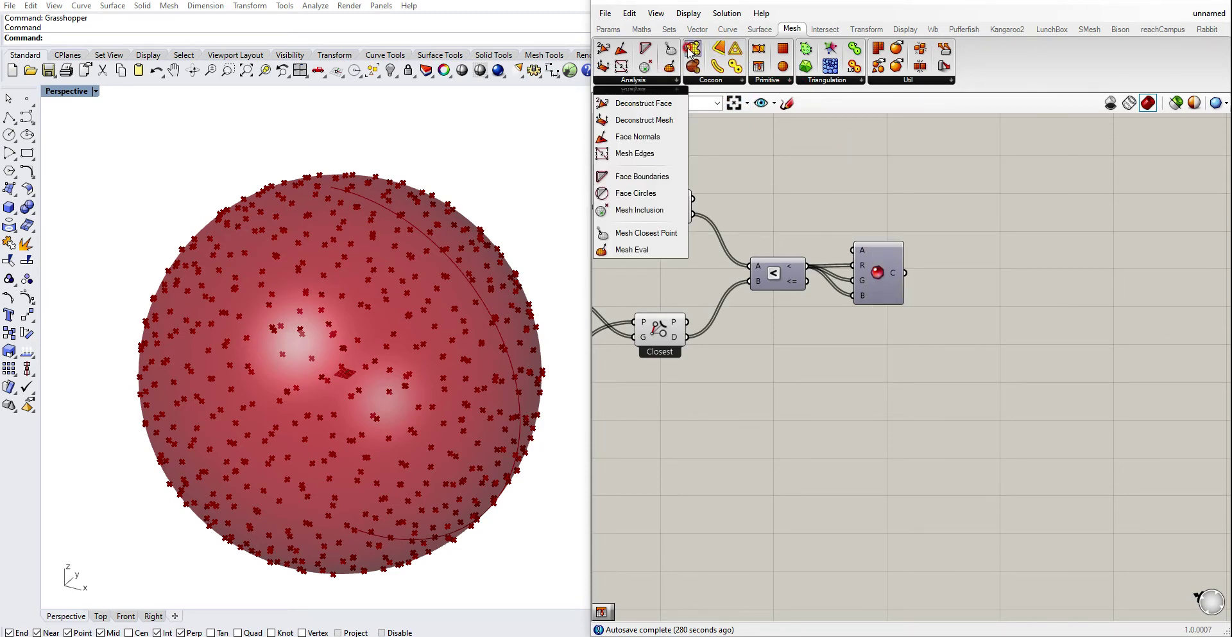
{"action": "left_click", "coordinate": [612, 31]}
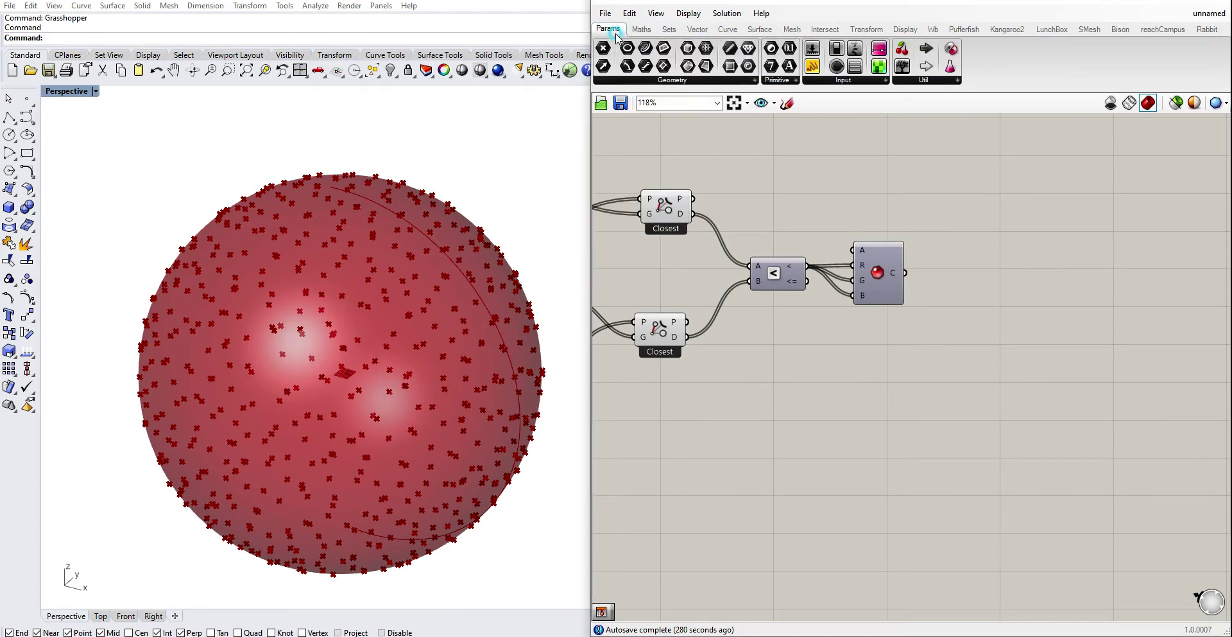
{"action": "left_click", "coordinate": [932, 79]}
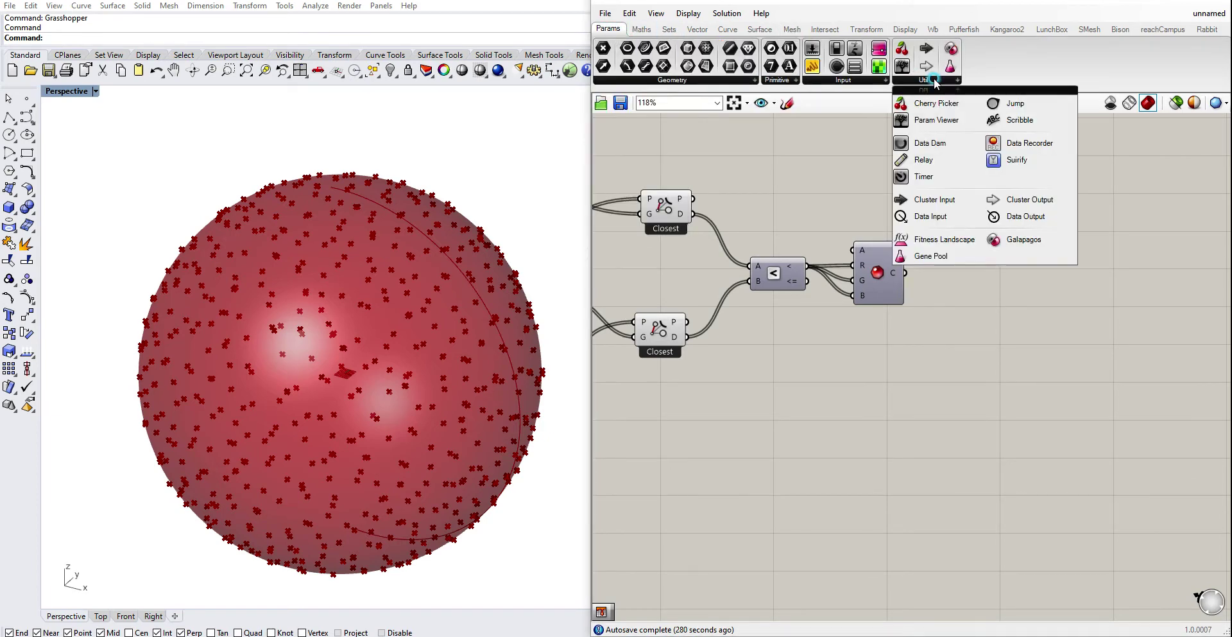
{"action": "left_click", "coordinate": [844, 79]}
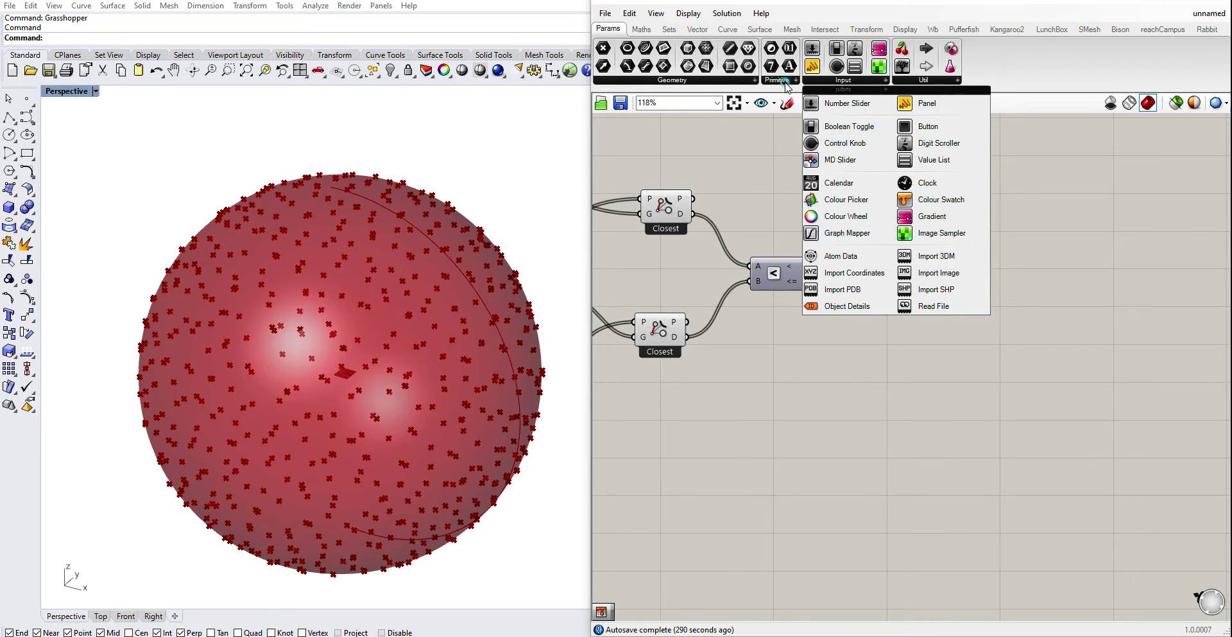
{"action": "mouse_move", "coordinate": [935, 80]}
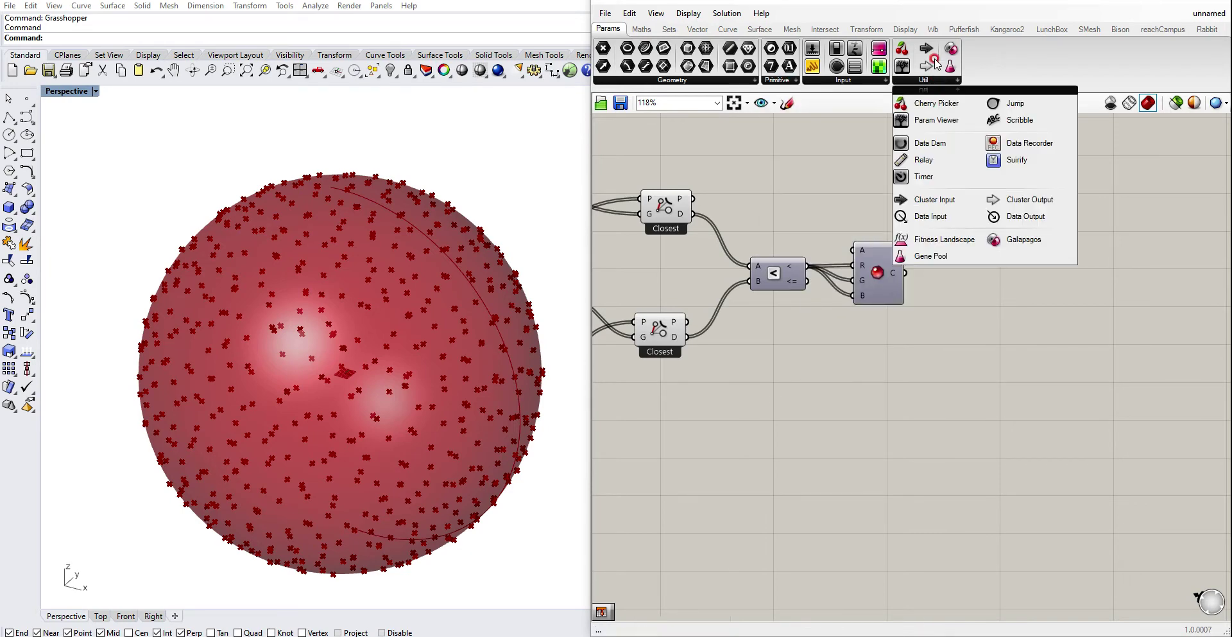
{"action": "left_click", "coordinate": [905, 29]}
{"action": "mouse_move", "coordinate": [884, 85]}
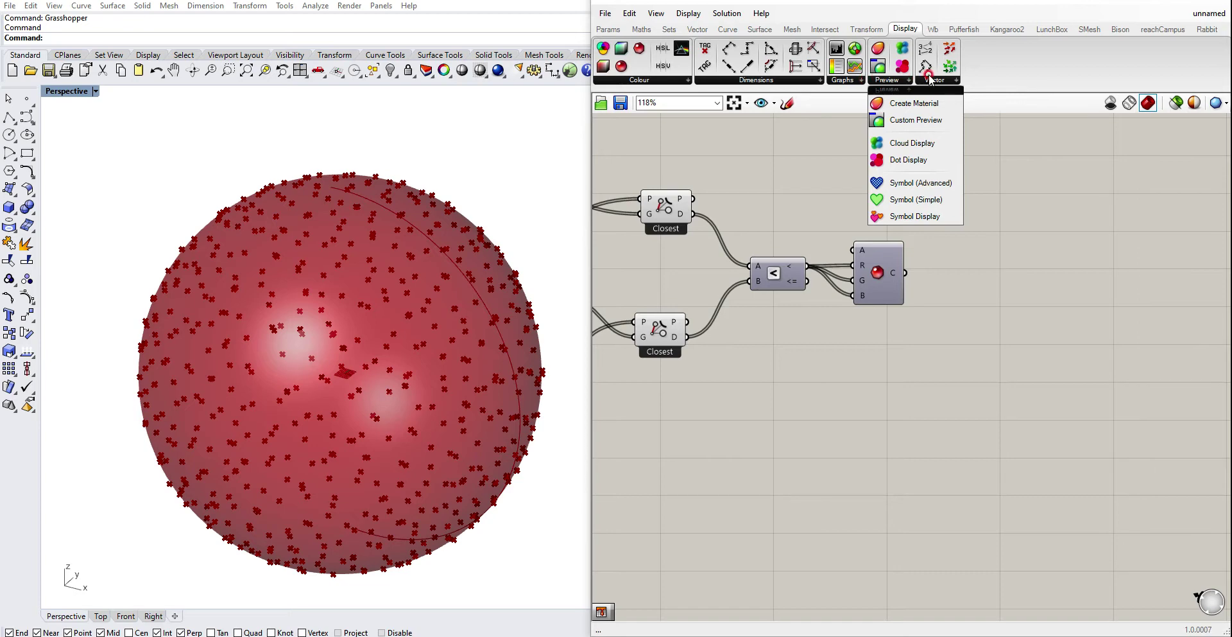
{"action": "mouse_move", "coordinate": [932, 81]}
{"action": "mouse_move", "coordinate": [652, 82]}
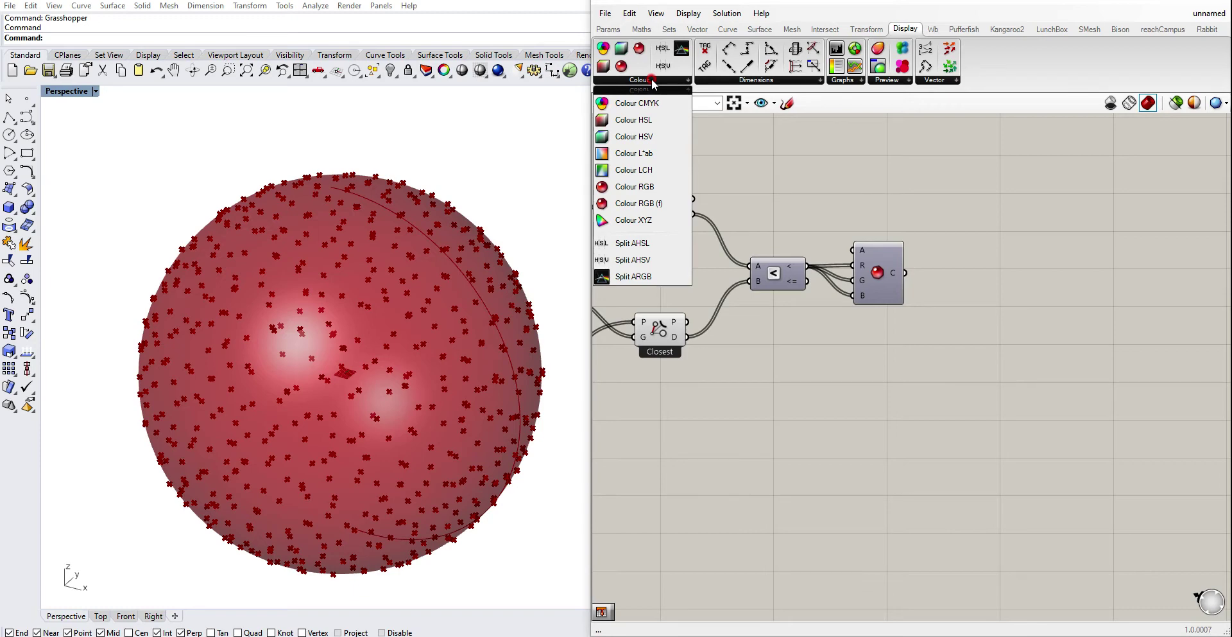
Add a Mesh Colours component to the canvas near Colour RGB by searching for "meshcolor".
{"action": "left_click", "coordinate": [721, 130]}
{"action": "scroll", "coordinate": [848, 225], "scroll_direction": "down", "scroll_amount": 4}
{"action": "double_click", "coordinate": [905, 381]}
{"action": "type", "text": "me"}
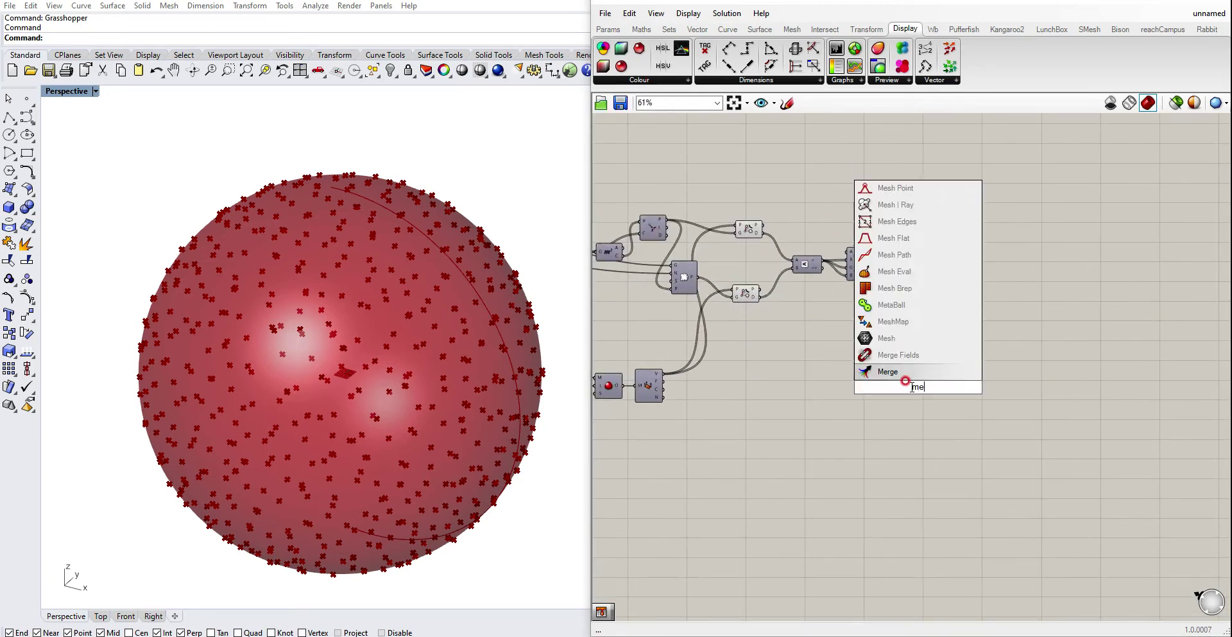
{"action": "type", "text": "shcolor"}
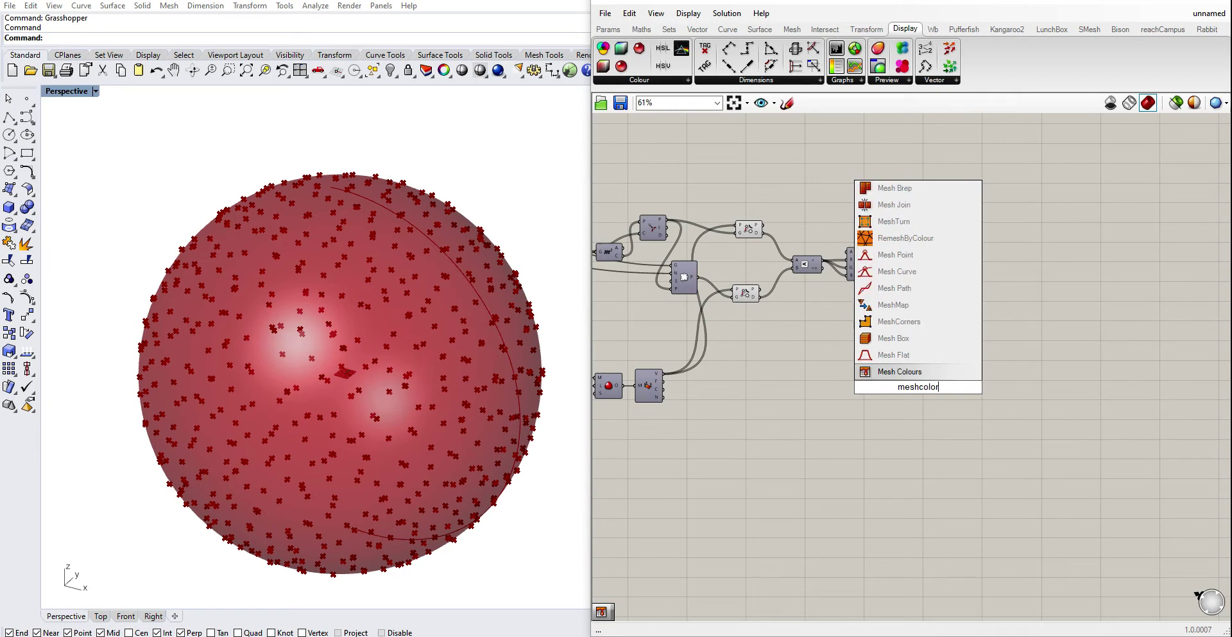
{"action": "left_click", "coordinate": [898, 371]}
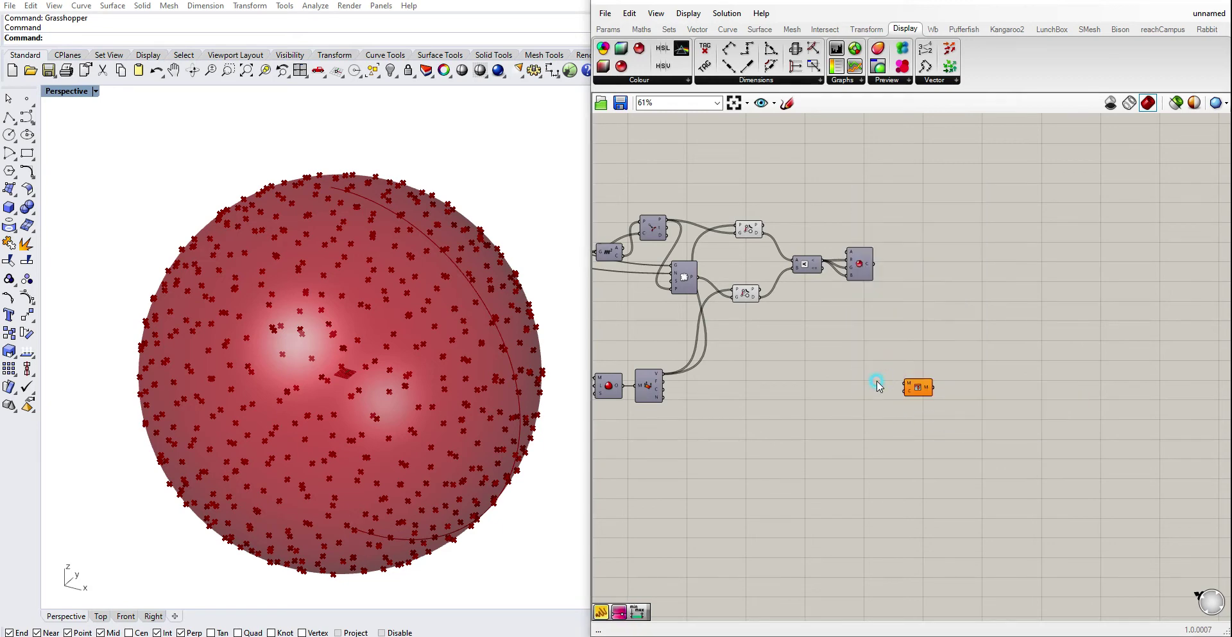
Connect Colour RGB's C output to Mesh Colours' C input and the second subdivision component's mesh output to its M input.
{"action": "scroll", "coordinate": [899, 432], "scroll_direction": "up", "scroll_amount": 3}
{"action": "left_click_drag", "start_coordinate": [911, 517], "coordinate": [910, 416]}
{"action": "left_click_drag", "start_coordinate": [827, 315], "coordinate": [875, 420]}
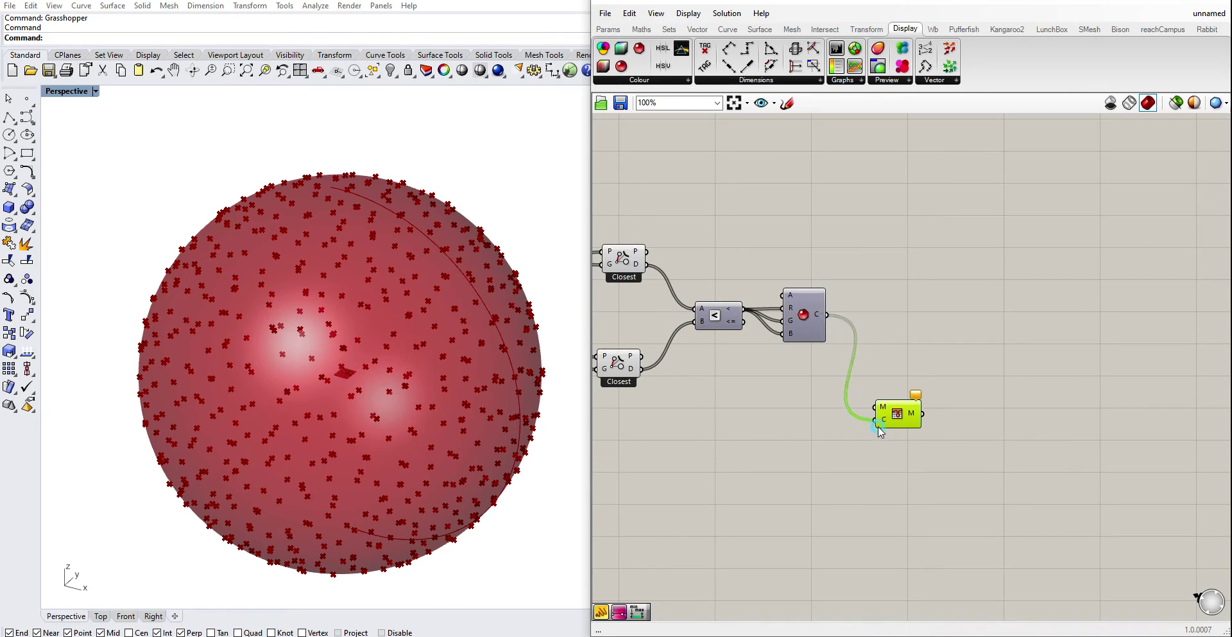
{"action": "scroll", "coordinate": [828, 430], "scroll_direction": "down", "scroll_amount": 2}
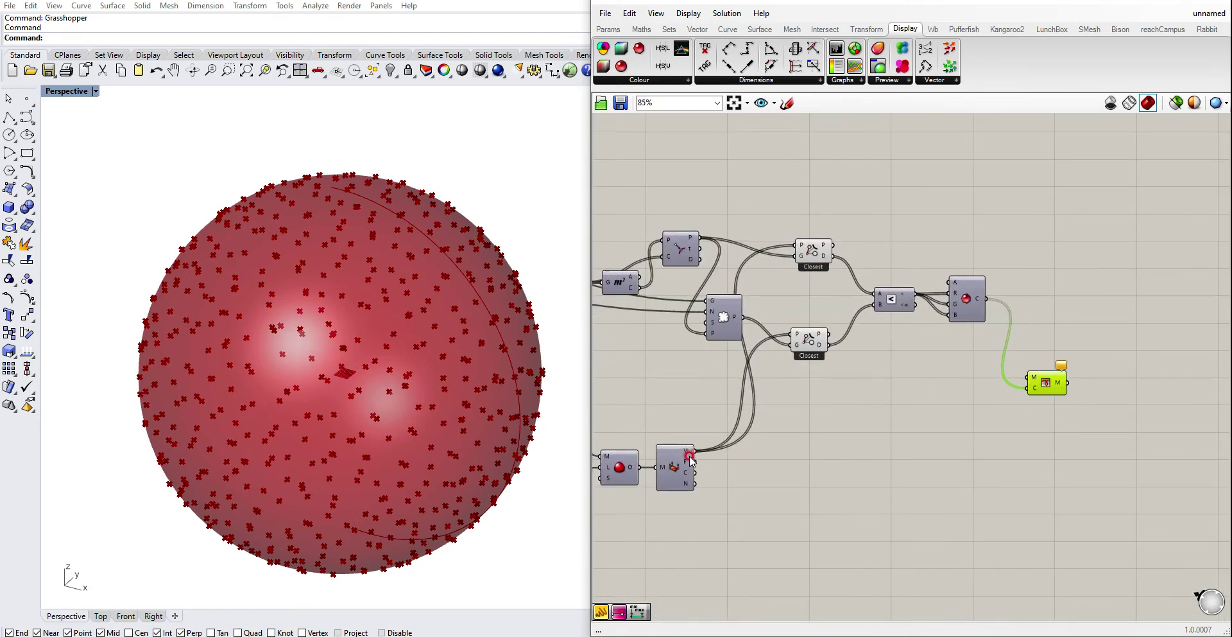
{"action": "left_click_drag", "start_coordinate": [633, 466], "coordinate": [1029, 377]}
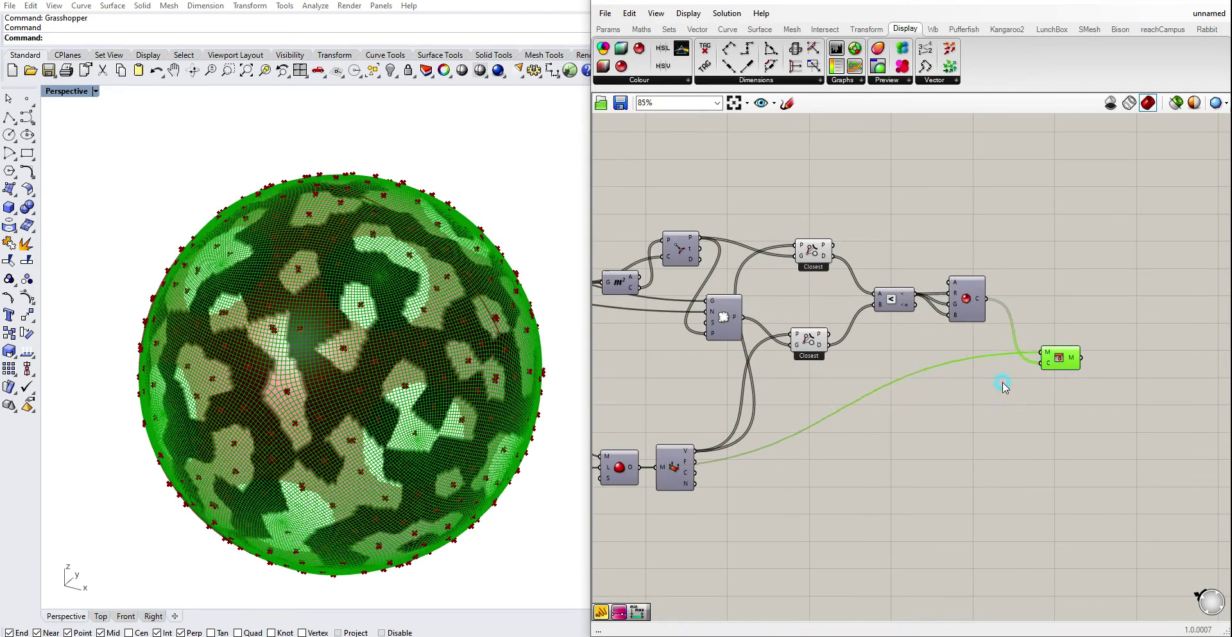
Hide the previews of the components feeding Mesh Colours, including the populated points and both Pull Points, keeping the coloured mesh previewed.
{"action": "scroll", "coordinate": [1008, 417], "scroll_direction": "down", "scroll_amount": 2}
{"action": "left_click_drag", "start_coordinate": [1018, 498], "coordinate": [786, 292]}
{"action": "middle_click", "coordinate": [785, 290]}
{"action": "left_click", "coordinate": [826, 249]}
{"action": "left_click", "coordinate": [855, 240]}
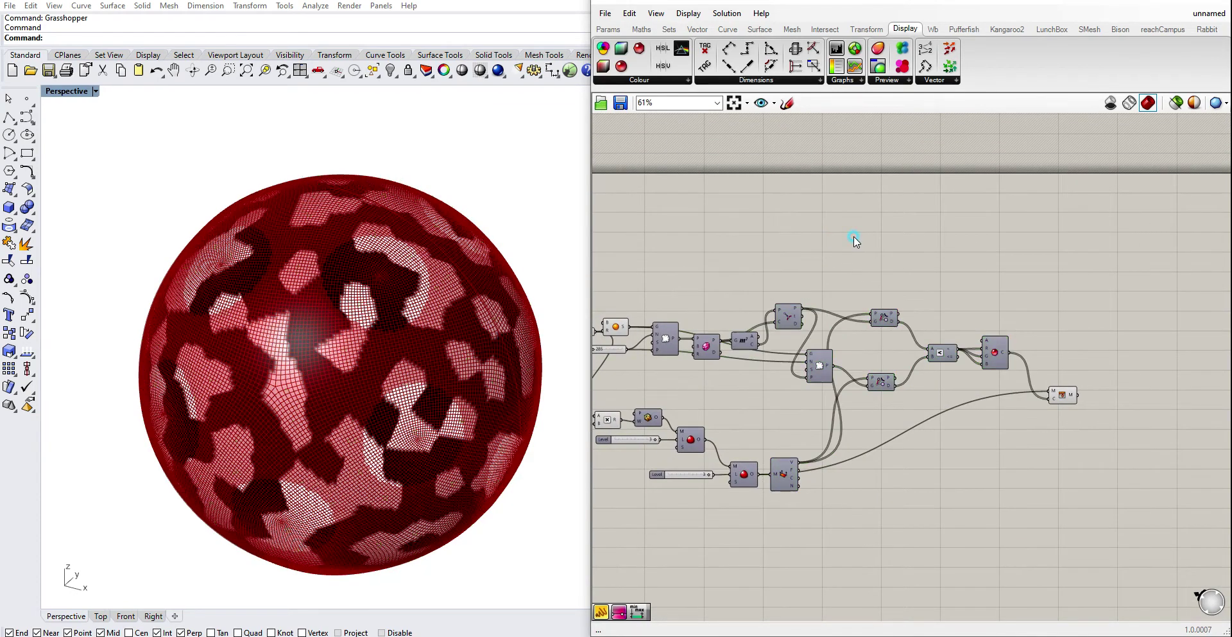
Hide the previews of the icosahedron and subdivision mesh components that feed the coloured mesh.
{"action": "right_click_drag", "start_coordinate": [856, 239], "coordinate": [941, 213]}
{"action": "left_click_drag", "start_coordinate": [841, 538], "coordinate": [666, 292]}
{"action": "middle_click", "coordinate": [666, 291]}
{"action": "left_click", "coordinate": [712, 256]}
{"action": "left_click", "coordinate": [778, 224]}
{"action": "right_click_drag", "start_coordinate": [1108, 323], "coordinate": [988, 319]}
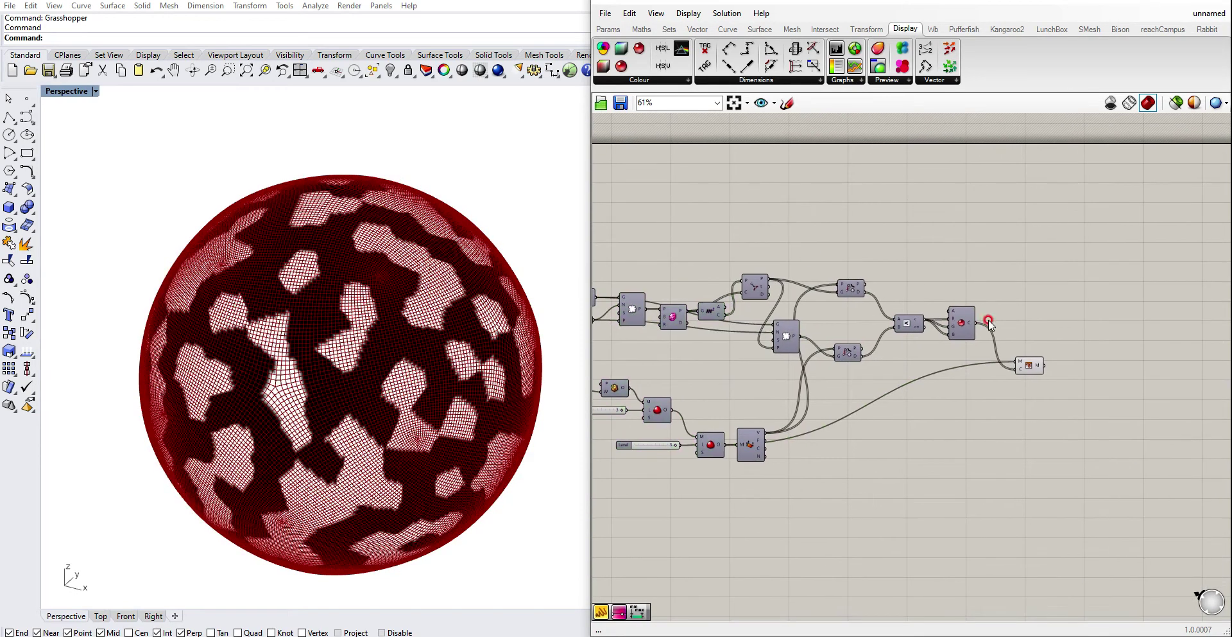
{"action": "scroll", "coordinate": [988, 321], "scroll_direction": "up", "scroll_amount": 1}
{"action": "right_click_drag", "start_coordinate": [743, 374], "coordinate": [854, 352]}
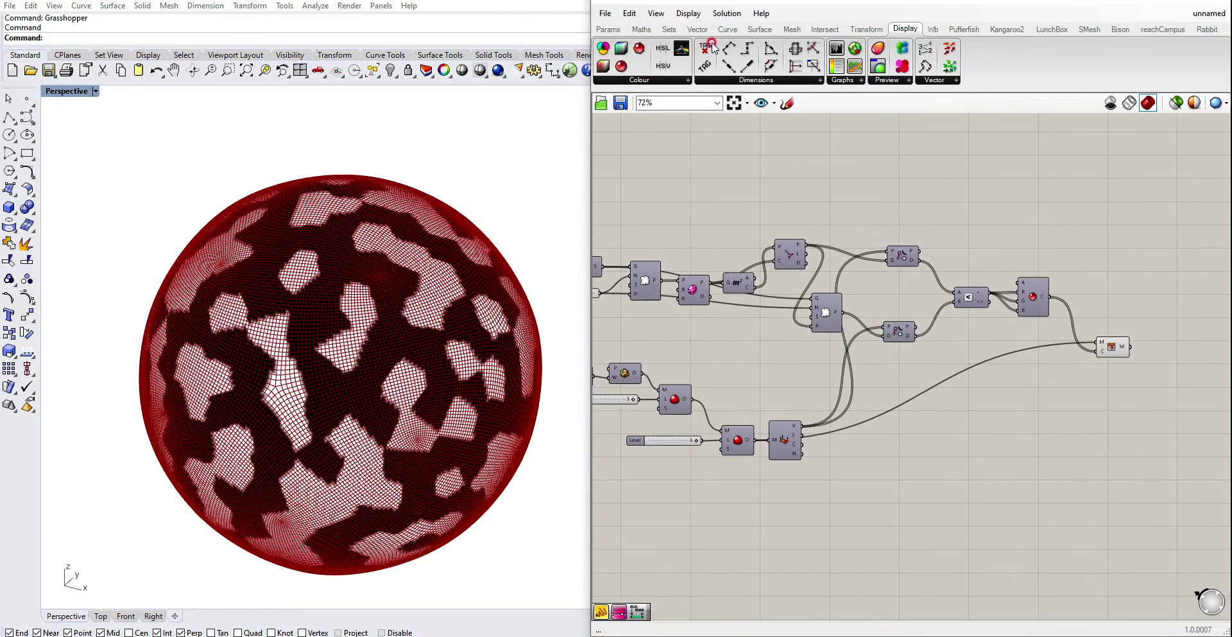
Turn off the mesh edge preview so the coloured sphere displays without wires.
{"action": "left_click", "coordinate": [689, 13]}
{"action": "left_click", "coordinate": [722, 224]}
{"action": "right_click_drag", "start_coordinate": [984, 252], "coordinate": [826, 242]}
{"action": "scroll", "coordinate": [941, 314], "scroll_direction": "up", "scroll_amount": 2}
{"action": "left_click", "coordinate": [961, 350]}
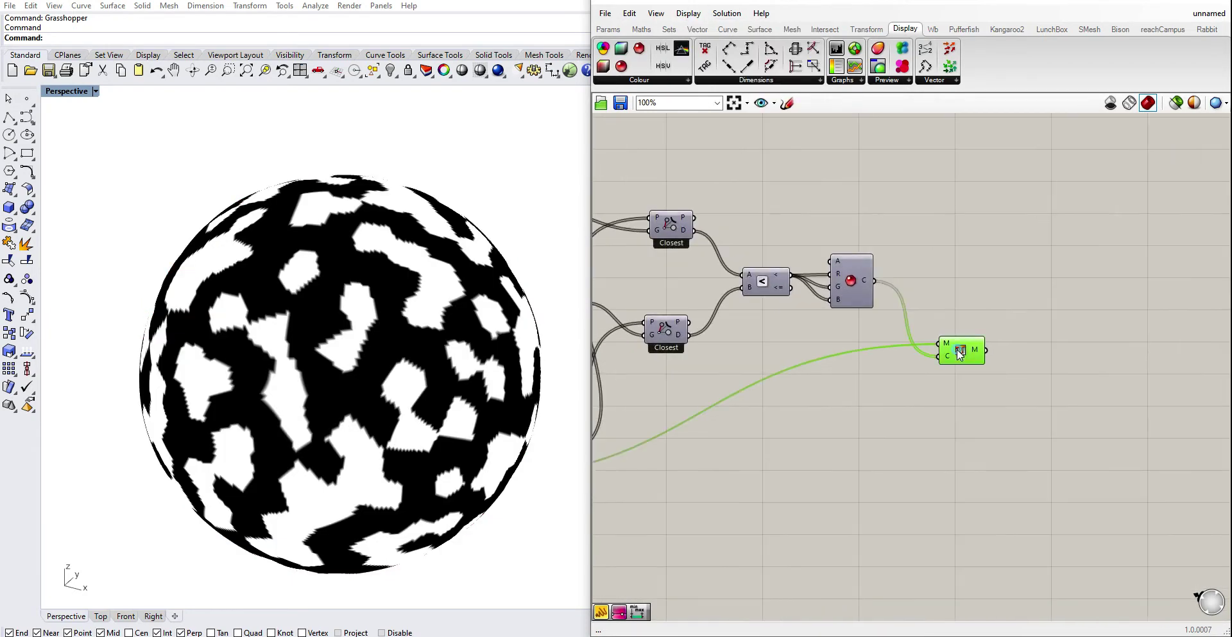
Set the Count slider for the populated points to 500 and view the recalculated sphere.
{"action": "scroll", "coordinate": [773, 391], "scroll_direction": "down", "scroll_amount": 4}
{"action": "right_click_drag", "start_coordinate": [789, 385], "coordinate": [944, 380]}
{"action": "scroll", "coordinate": [944, 380], "scroll_direction": "up", "scroll_amount": 1}
{"action": "scroll", "coordinate": [736, 358], "scroll_direction": "up", "scroll_amount": 4}
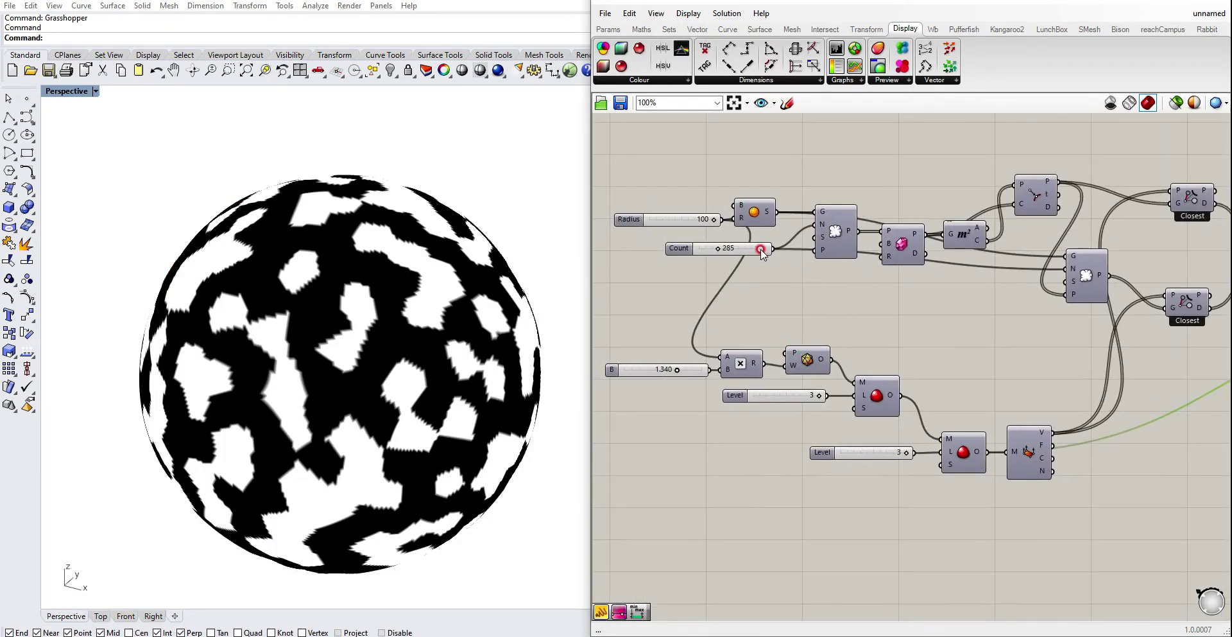
{"action": "double_click", "coordinate": [710, 248]}
{"action": "type", "text": "500"}
{"action": "key", "text": "Return"}
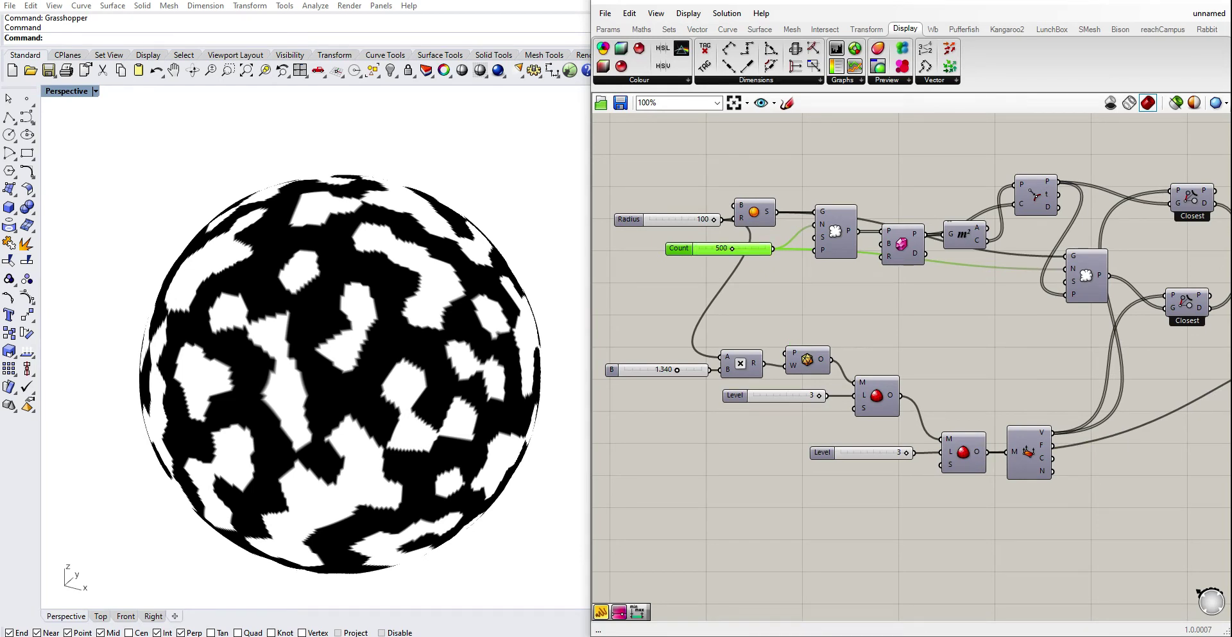
{"action": "left_click", "coordinate": [785, 322]}
{"action": "key", "text": "super+Down"}
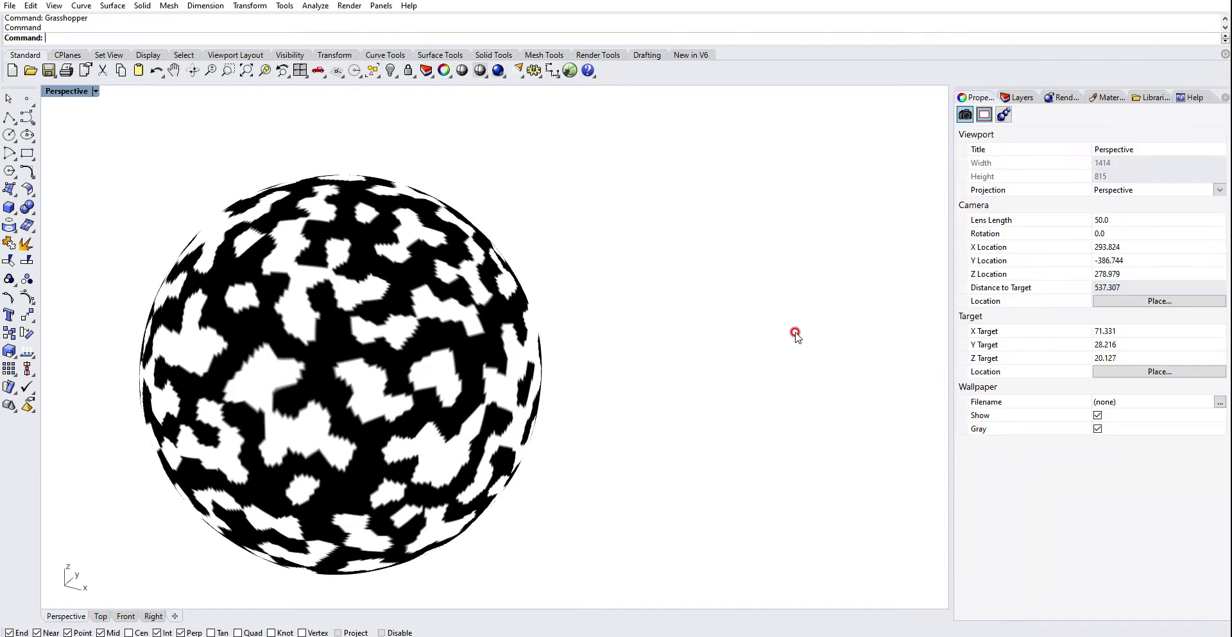
{"action": "right_click", "coordinate": [644, 186]}
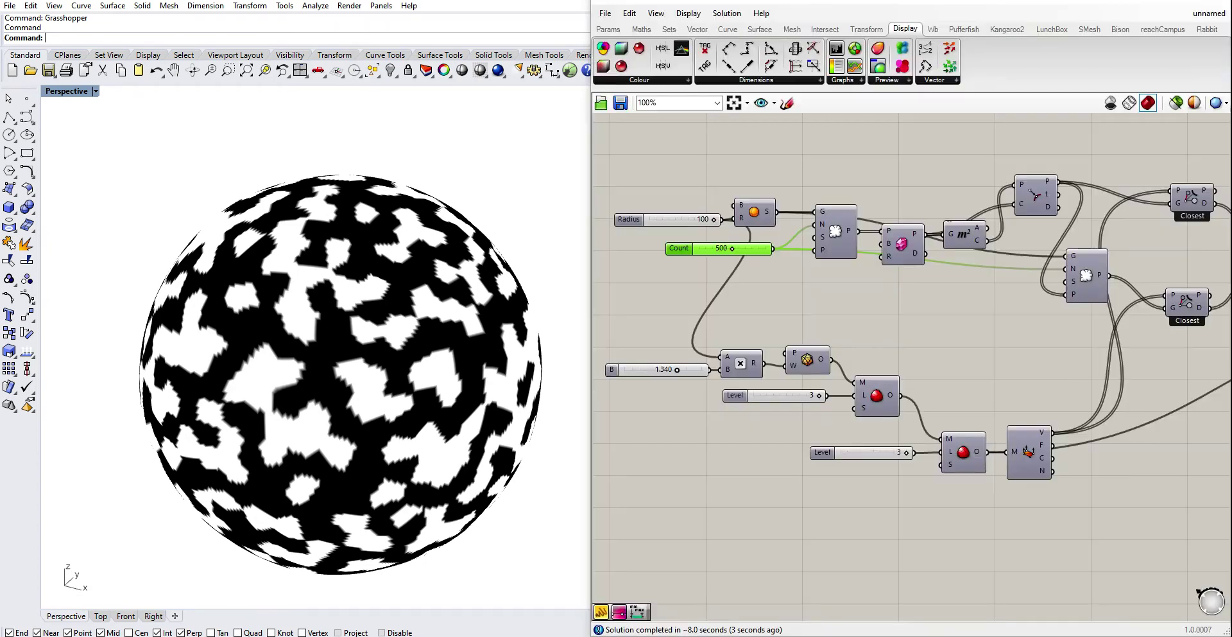
Add a Blur Mesh component beside Mesh Colours and connect the Mesh Colours output to its M input.
{"action": "left_click", "coordinate": [905, 269]}
{"action": "mouse_move", "coordinate": [938, 292]}
{"action": "right_mouse_down"}
{"action": "mouse_move", "coordinate": [828, 314]}
{"action": "mouse_move", "coordinate": [713, 312]}
{"action": "right_mouse_up"}
{"action": "right_click_drag", "start_coordinate": [958, 361], "coordinate": [678, 364]}
{"action": "left_click", "coordinate": [954, 401]}
{"action": "double_click", "coordinate": [997, 367]}
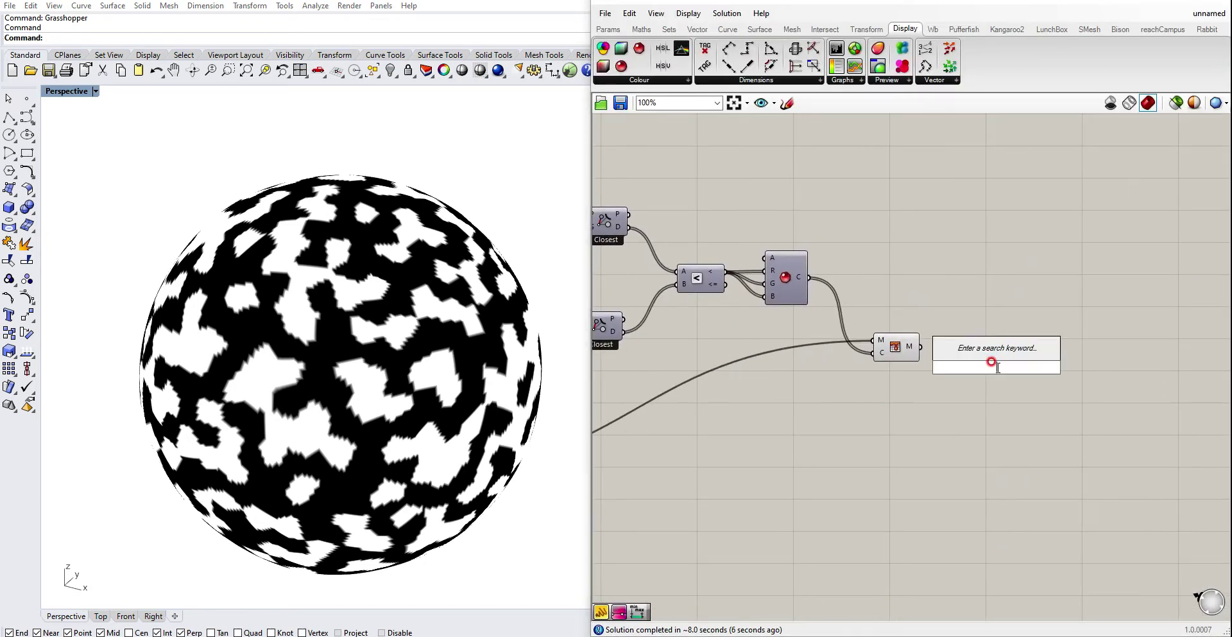
{"action": "type", "text": "vl"}
{"action": "key", "text": "BackSpace"}
{"action": "key", "text": "BackSpace"}
{"action": "type", "text": "blu"}
{"action": "key", "text": "Return"}
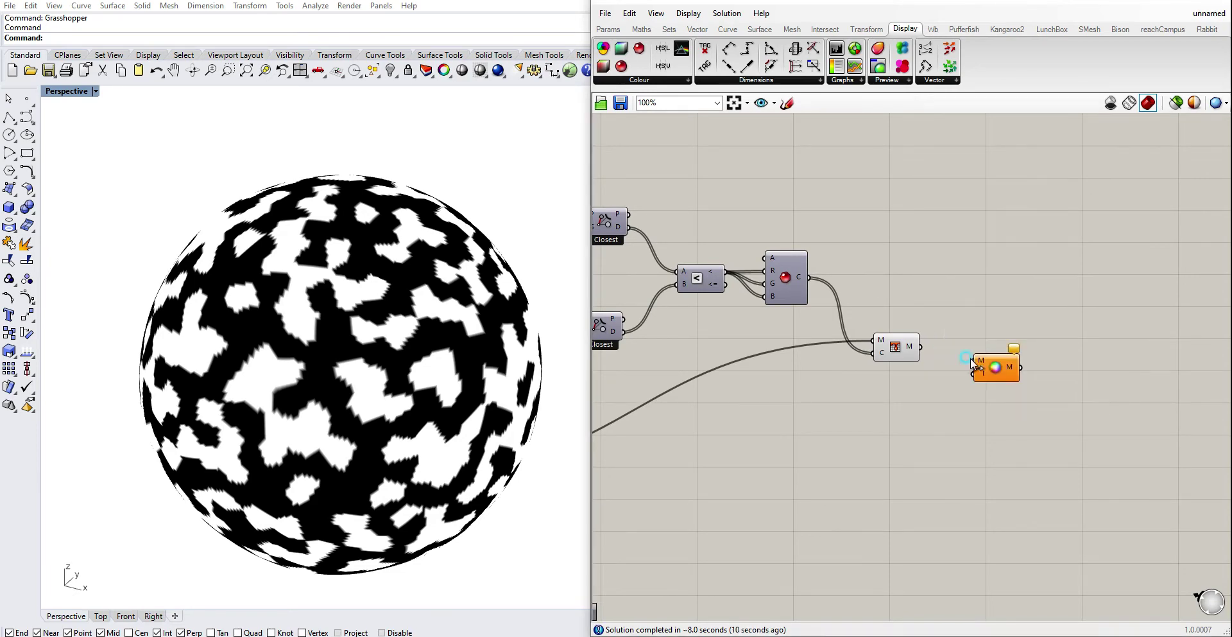
{"action": "left_click_drag", "start_coordinate": [921, 347], "coordinate": [965, 350]}
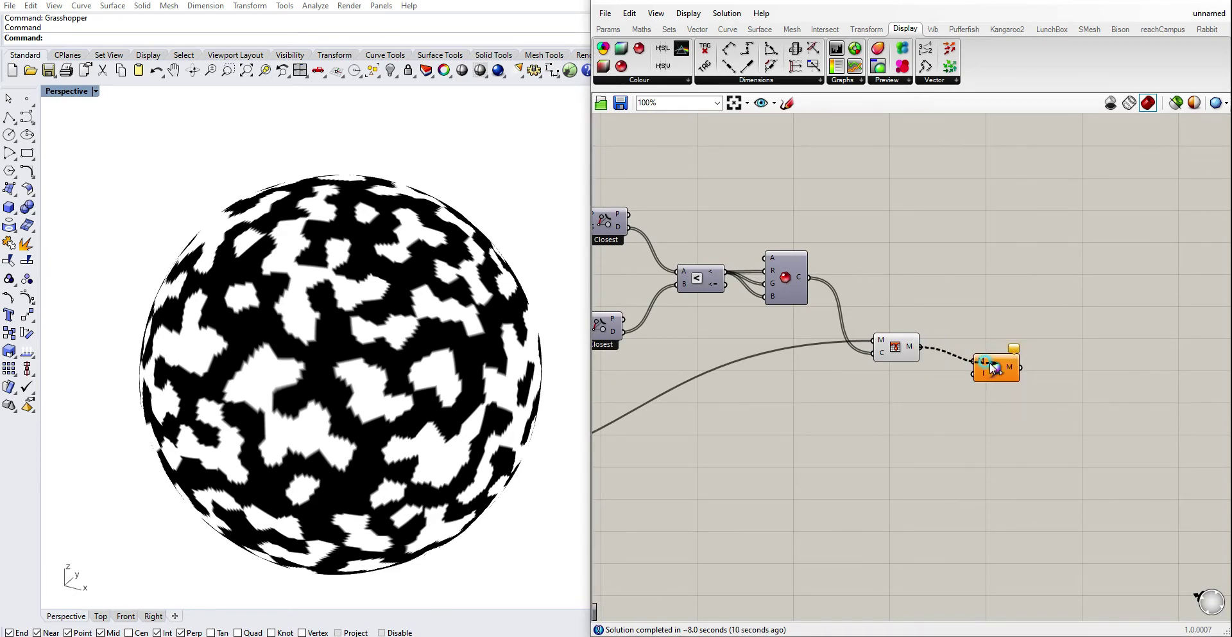
Create an integer number slider starting at 0 and connect it to Blur Mesh's I input.
{"action": "double_click", "coordinate": [806, 500]}
{"action": "type", "text": "0<"}
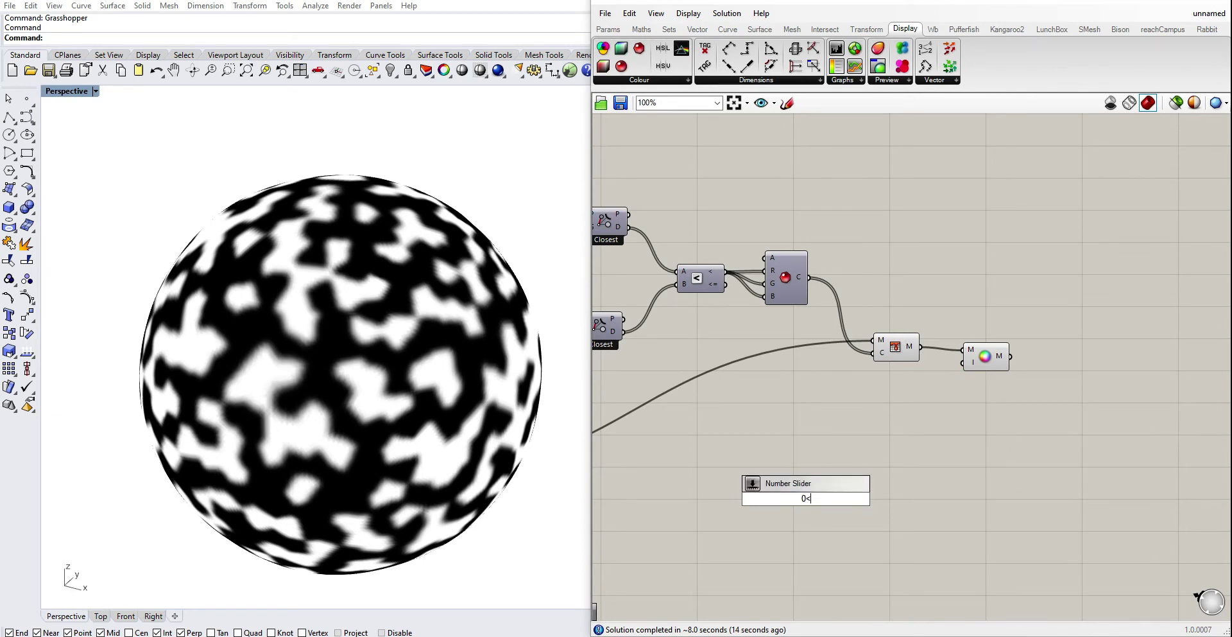
{"action": "key", "text": "Return"}
{"action": "scroll", "coordinate": [806, 498], "scroll_direction": "up", "scroll_amount": 2}
{"action": "left_click_drag", "start_coordinate": [807, 498], "coordinate": [990, 339]}
Try the blur Iterations slider at 5 and at 2.
{"action": "double_click", "coordinate": [867, 366]}
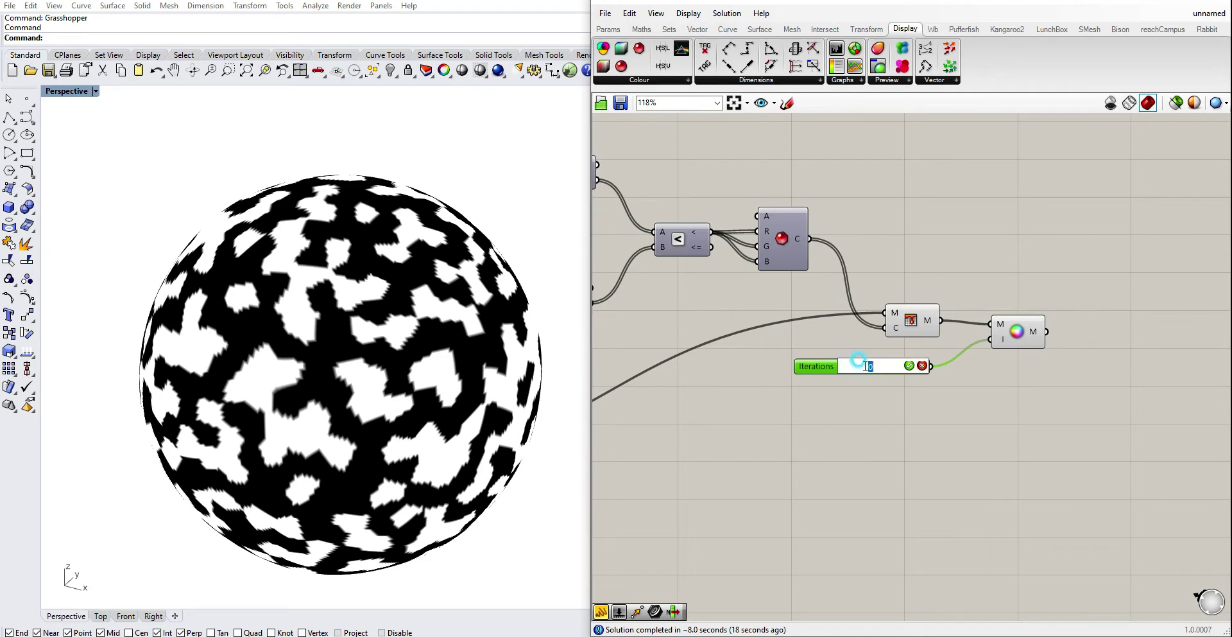
{"action": "type", "text": "5"}
{"action": "key", "text": "Return"}
{"action": "double_click", "coordinate": [867, 366]}
{"action": "type", "text": "2"}
{"action": "key", "text": "Return"}
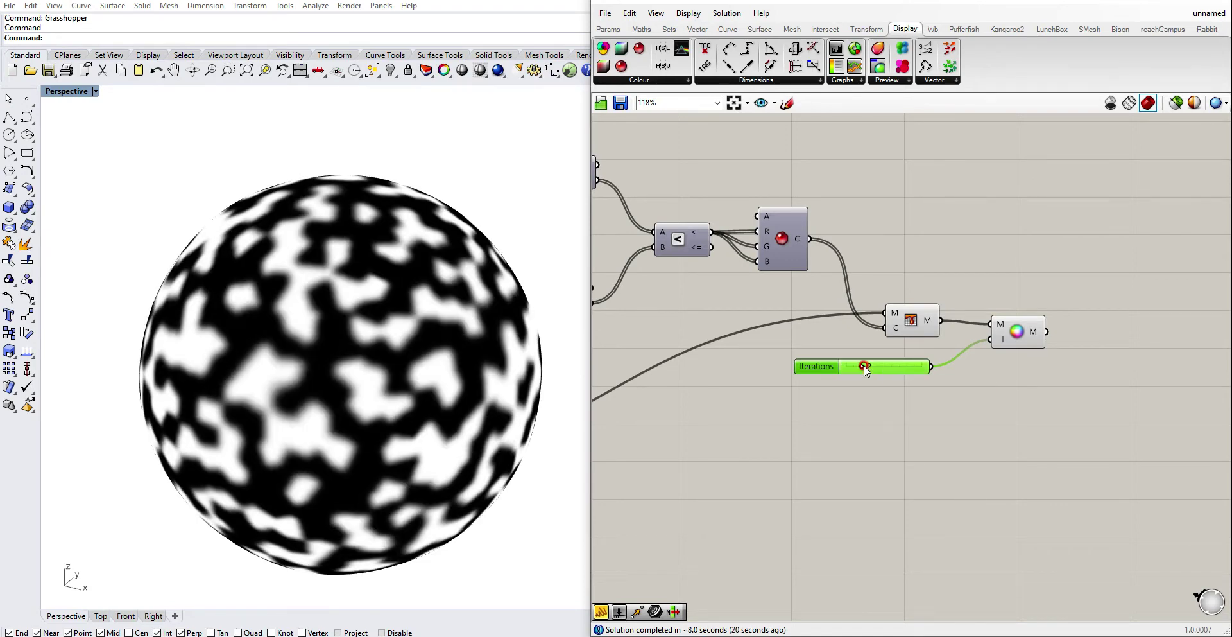
Set the blur Iterations slider to 3.
{"action": "left_click", "coordinate": [895, 429]}
{"action": "double_click", "coordinate": [892, 369]}
{"action": "type", "text": "3"}
{"action": "key", "text": "Return"}
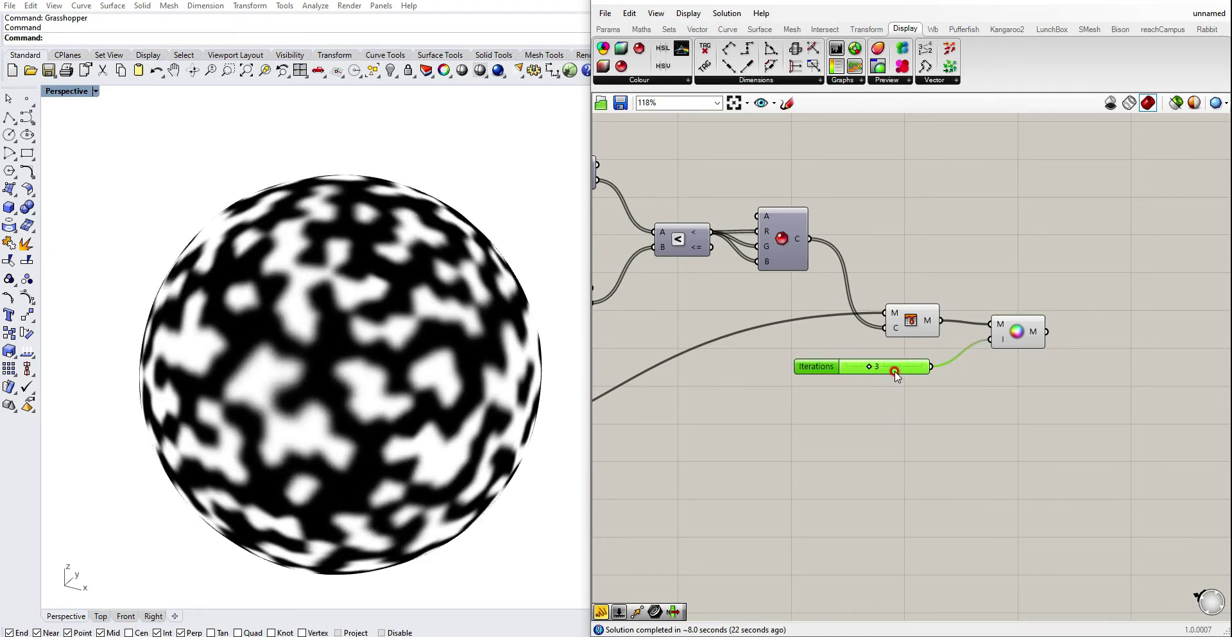
Try the second subdivision's Level slider at 2 and inspect the blurred sphere.
{"action": "left_click", "coordinate": [868, 404]}
{"action": "scroll", "coordinate": [868, 403], "scroll_direction": "down", "scroll_amount": 3}
{"action": "right_click_drag", "start_coordinate": [868, 403], "coordinate": [1187, 385]}
{"action": "right_click_drag", "start_coordinate": [1057, 409], "coordinate": [971, 428]}
{"action": "scroll", "coordinate": [815, 434], "scroll_direction": "up", "scroll_amount": 3}
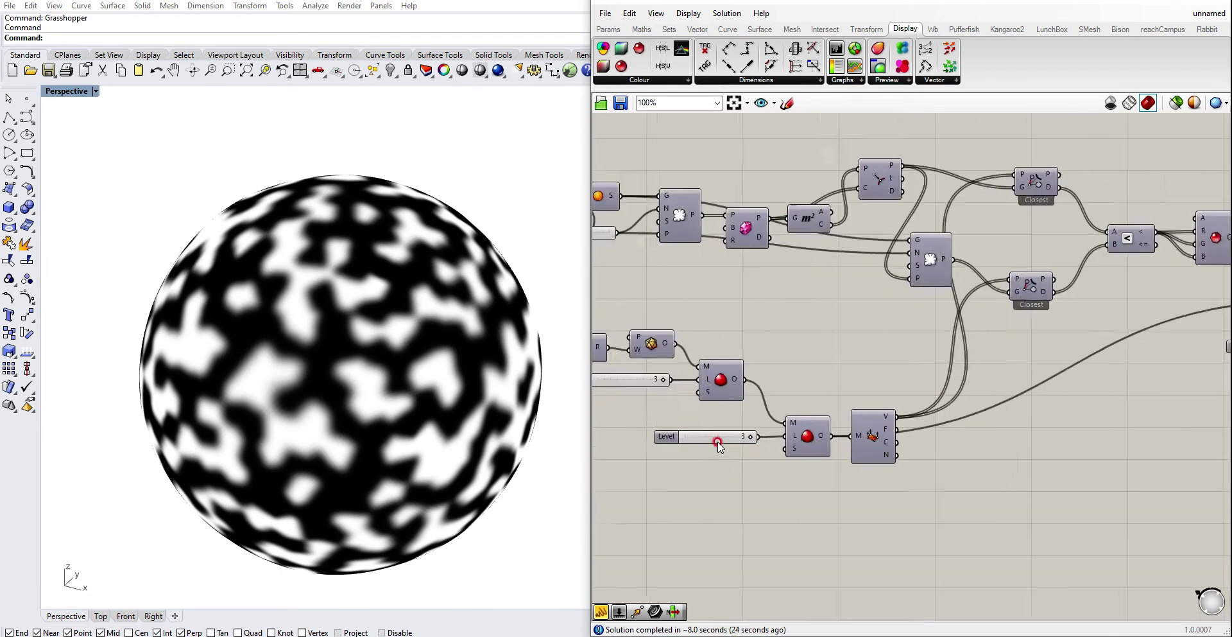
{"action": "left_click", "coordinate": [730, 437]}
{"action": "double_click", "coordinate": [730, 436]}
{"action": "type", "text": "2"}
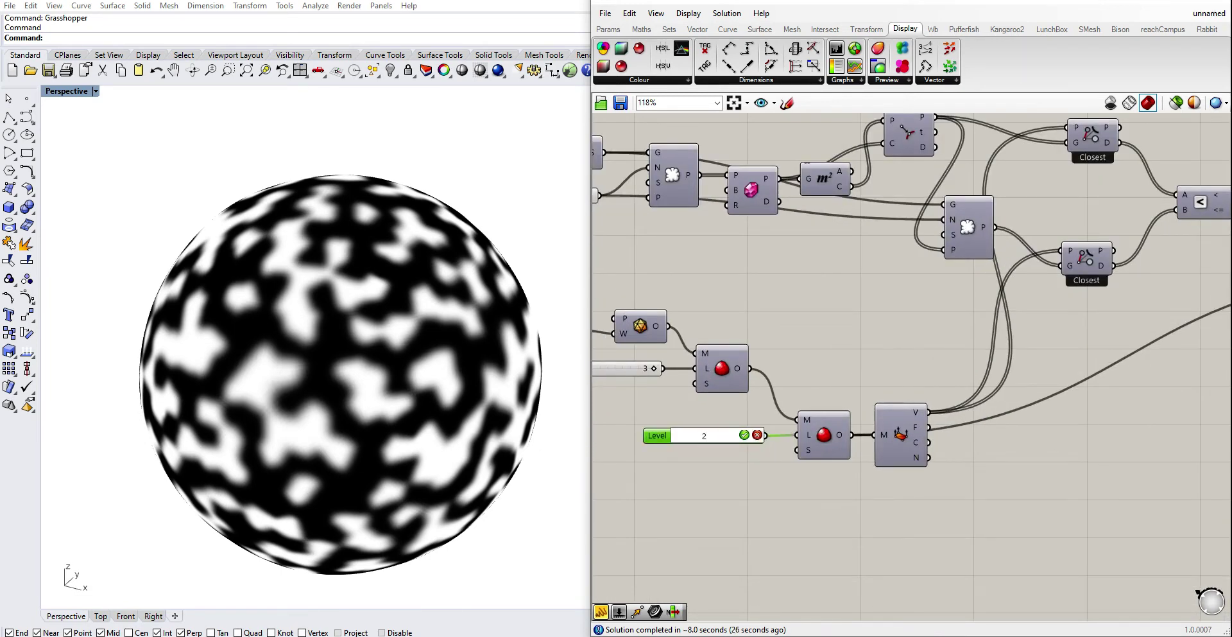
{"action": "key", "text": "Return"}
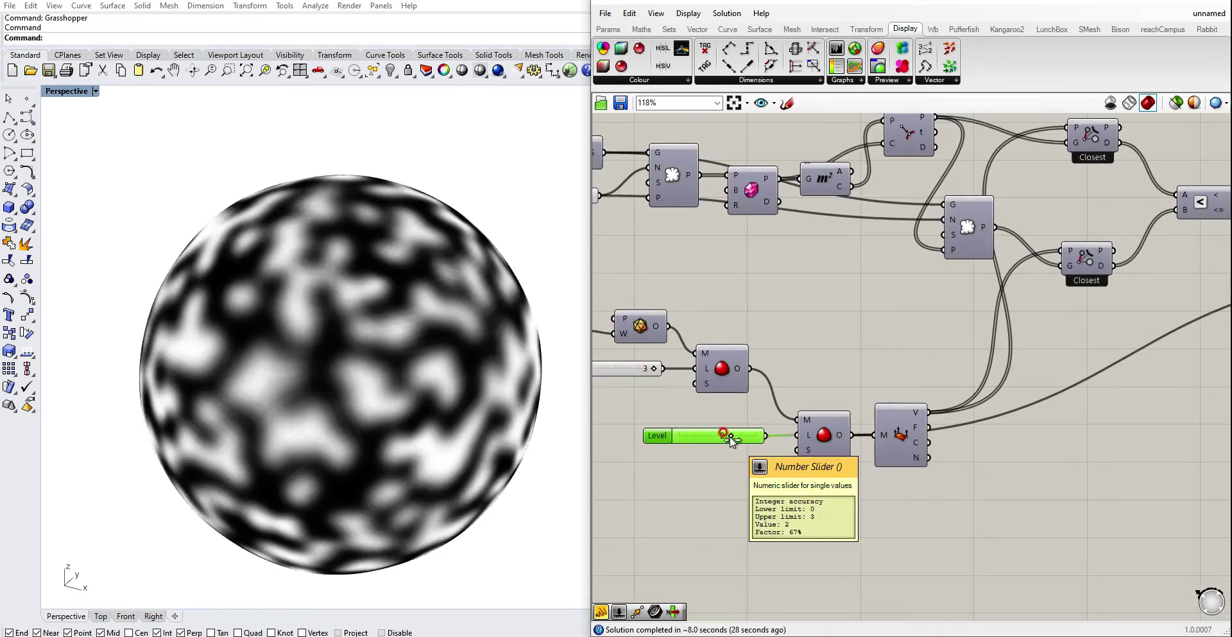
{"action": "right_click_drag", "start_coordinate": [518, 270], "coordinate": [529, 282]}
Return the second subdivision's Level slider to 3 and inspect the sphere from another angle.
{"action": "double_click", "coordinate": [714, 436]}
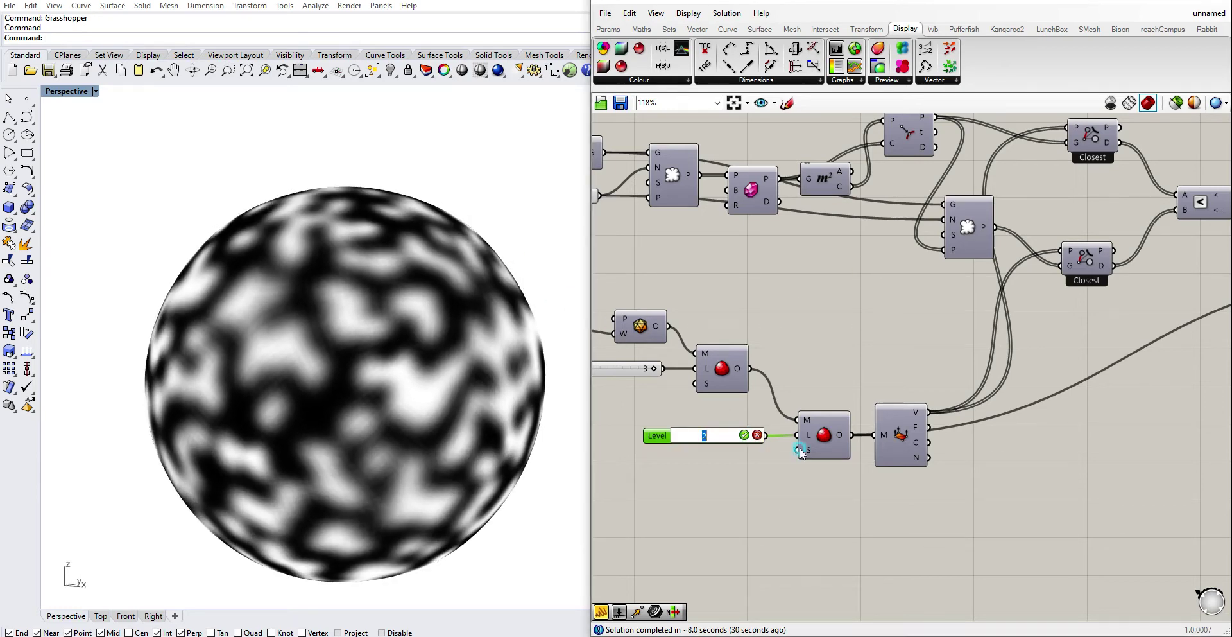
{"action": "type", "text": "3"}
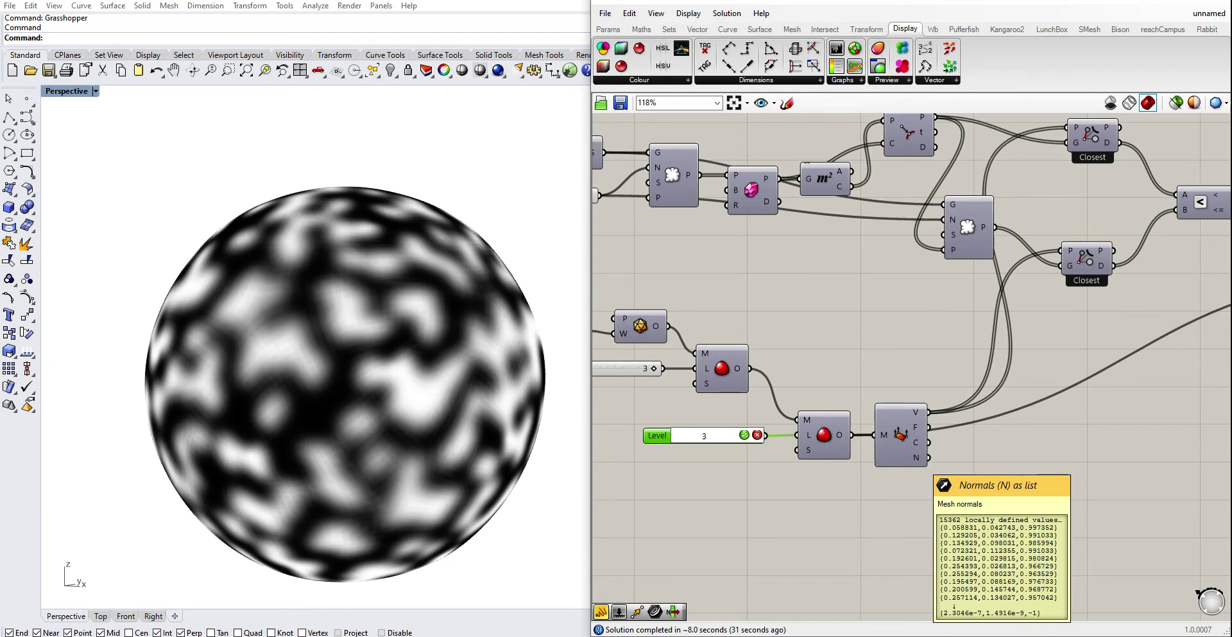
{"action": "scroll", "coordinate": [408, 302], "scroll_direction": "down", "scroll_amount": 3}
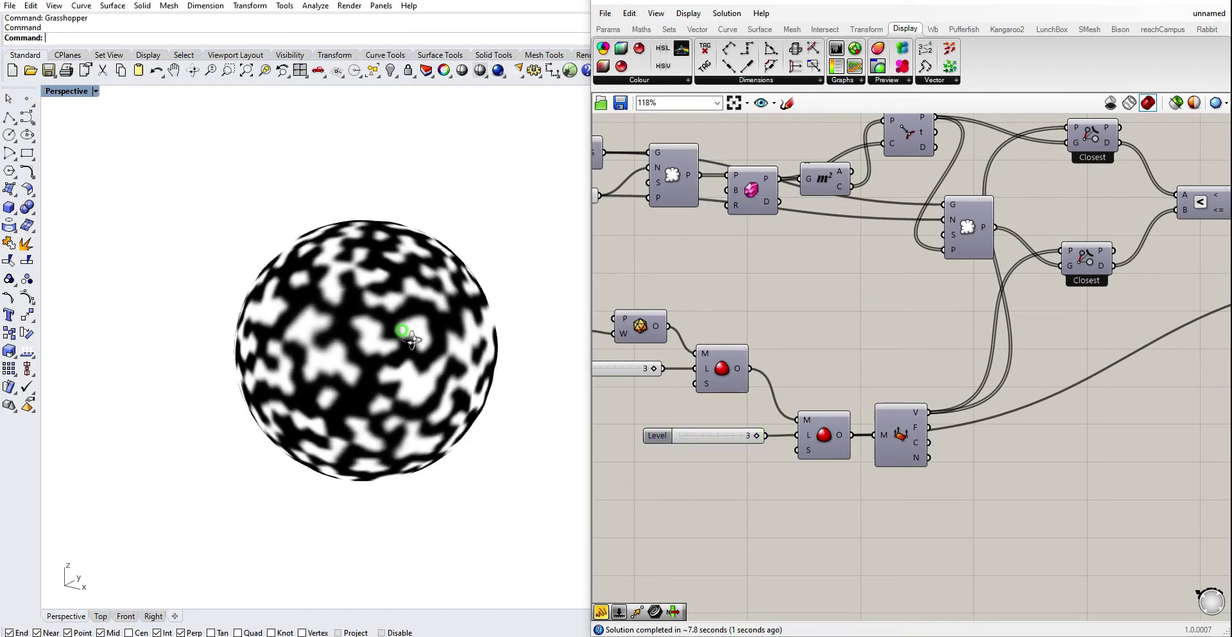
{"action": "scroll", "coordinate": [369, 322], "scroll_direction": "up", "scroll_amount": 3}
{"action": "right_click_drag", "start_coordinate": [289, 334], "coordinate": [319, 329]}
{"action": "scroll", "coordinate": [344, 303], "scroll_direction": "down", "scroll_amount": 2}
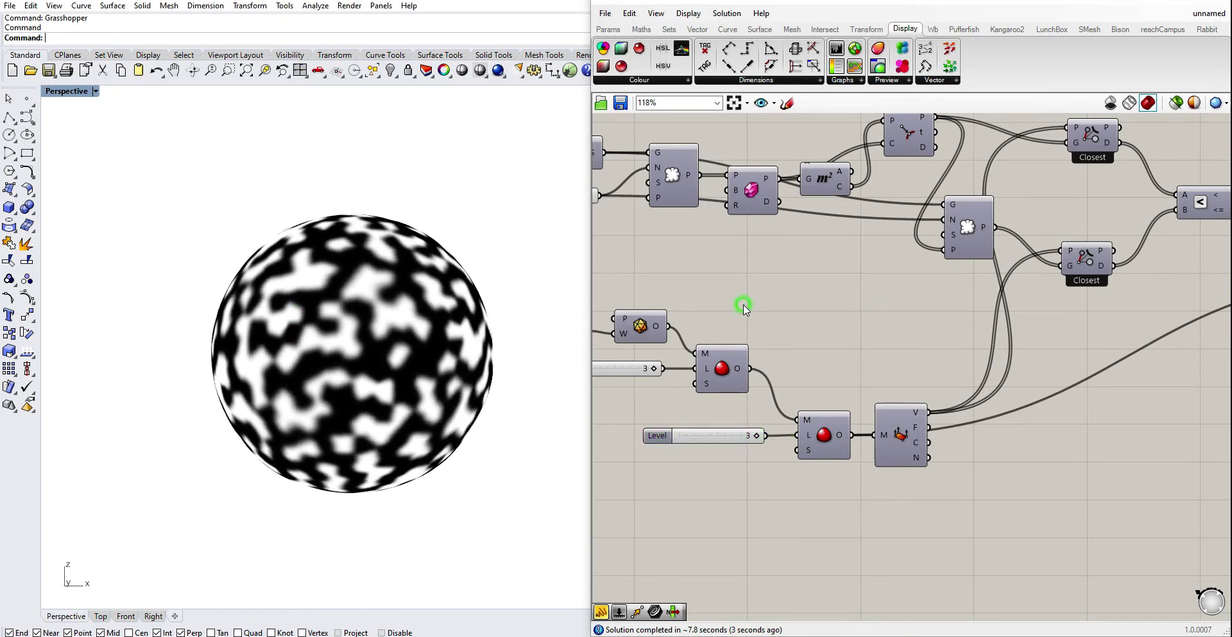
Move the Blur Mesh component slightly closer to Mesh Colours.
{"action": "scroll", "coordinate": [746, 306], "scroll_direction": "down", "scroll_amount": 3}
{"action": "right_click_drag", "start_coordinate": [898, 312], "coordinate": [661, 348]}
{"action": "scroll", "coordinate": [1037, 332], "scroll_direction": "up", "scroll_amount": 2}
{"action": "left_click_drag", "start_coordinate": [978, 339], "coordinate": [962, 336]}
{"action": "right_click_drag", "start_coordinate": [1031, 388], "coordinate": [934, 387]}
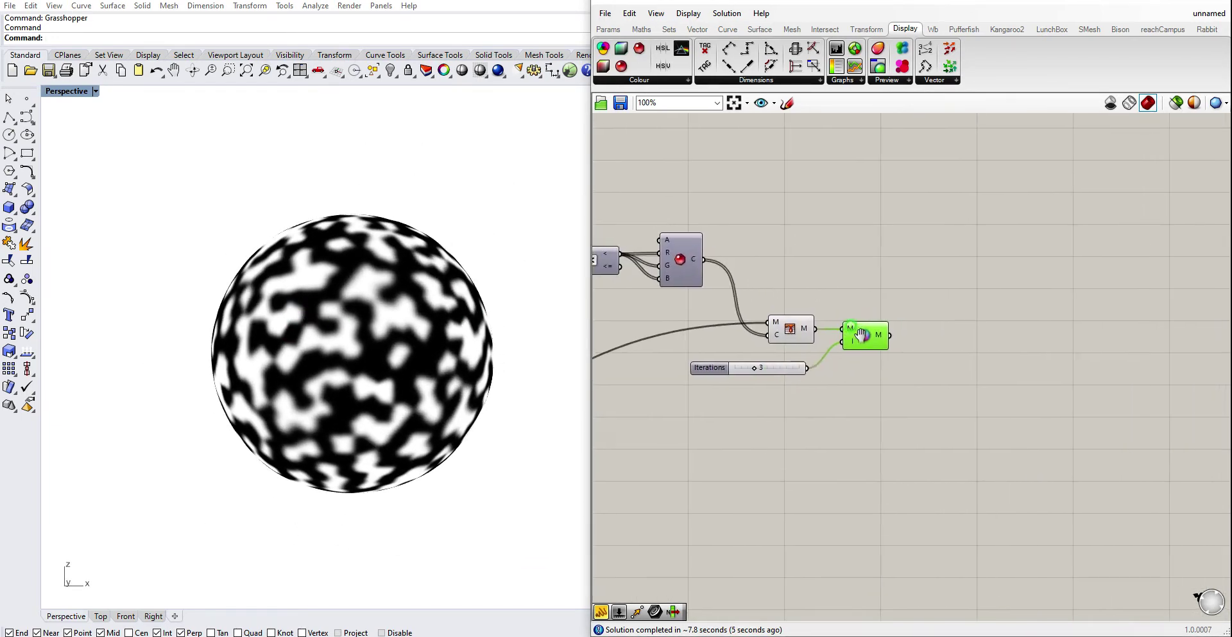
{"action": "left_click", "coordinate": [934, 388]}
{"action": "right_click_drag", "start_coordinate": [880, 359], "coordinate": [841, 357]}
{"action": "right_click_drag", "start_coordinate": [931, 353], "coordinate": [869, 351]}
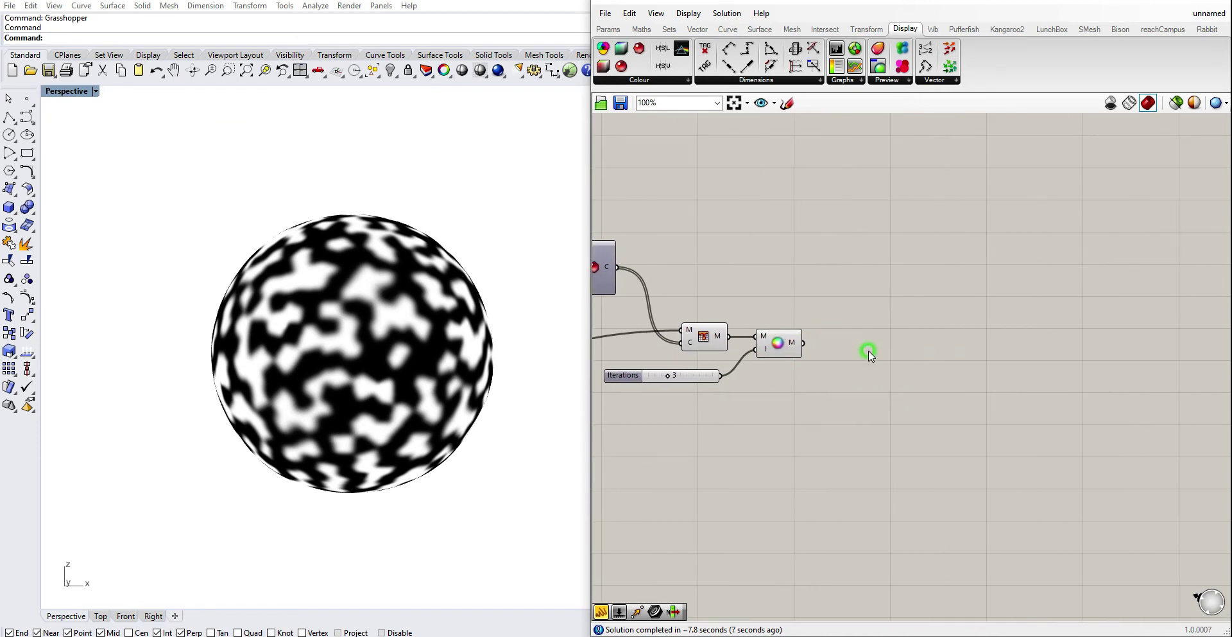
Add a Deconstruct Mesh component after Blur Mesh and connect the blurred mesh output to its M input.
{"action": "double_click", "coordinate": [867, 350]}
{"action": "left_click", "coordinate": [868, 349]}
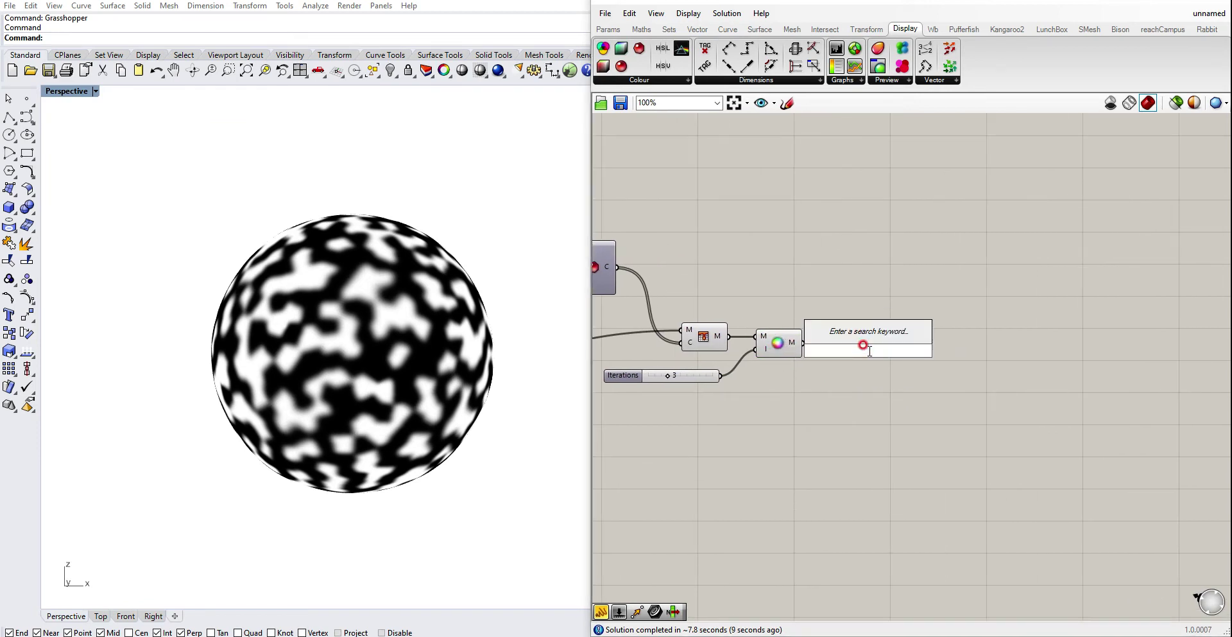
{"action": "type", "text": "decon"}
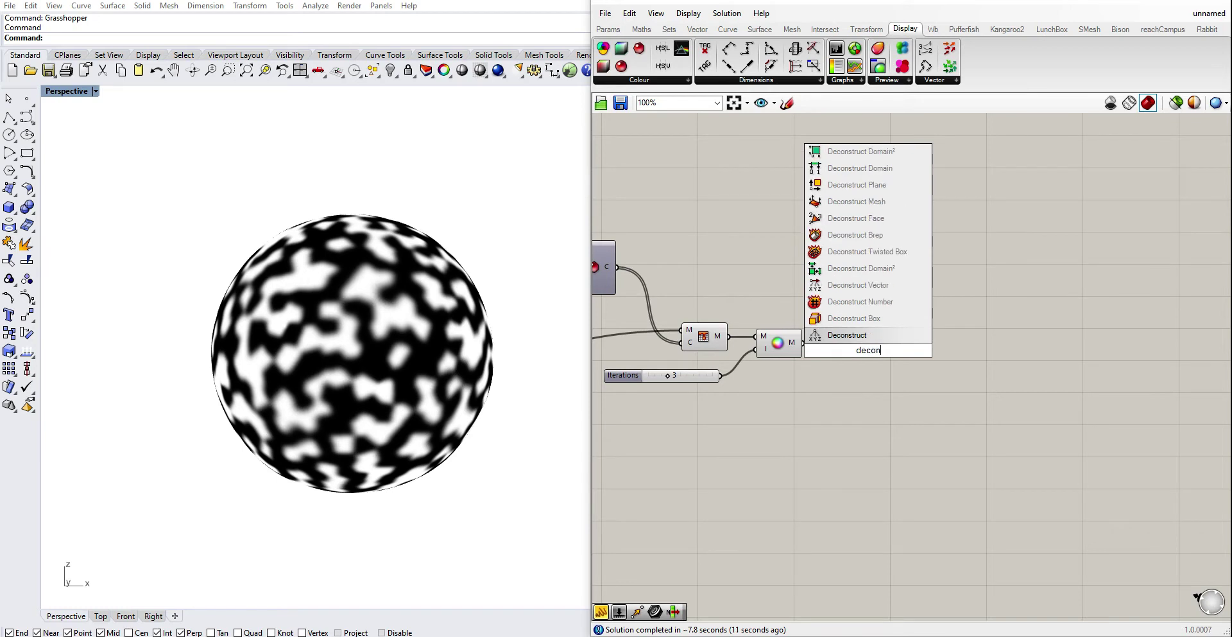
{"action": "type", "text": "struct mesh"}
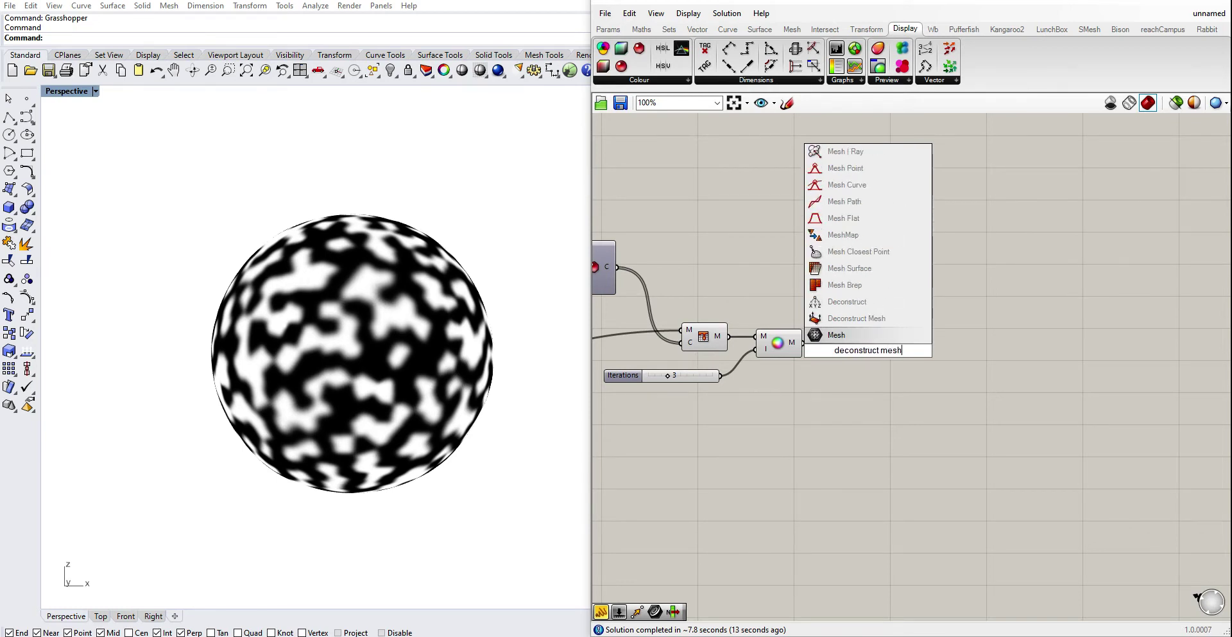
{"action": "left_click", "coordinate": [871, 319]}
{"action": "scroll", "coordinate": [857, 335], "scroll_direction": "up", "scroll_amount": 1}
{"action": "left_click_drag", "start_coordinate": [794, 344], "coordinate": [845, 350]}
{"action": "left_click", "coordinate": [840, 407]}
{"action": "right_click_drag", "start_coordinate": [839, 406], "coordinate": [910, 412]}
{"action": "left_click", "coordinate": [861, 403]}
Add a Move component well clear of Deconstruct Mesh and connect the V vertices output to its G input.
{"action": "double_click", "coordinate": [950, 407]}
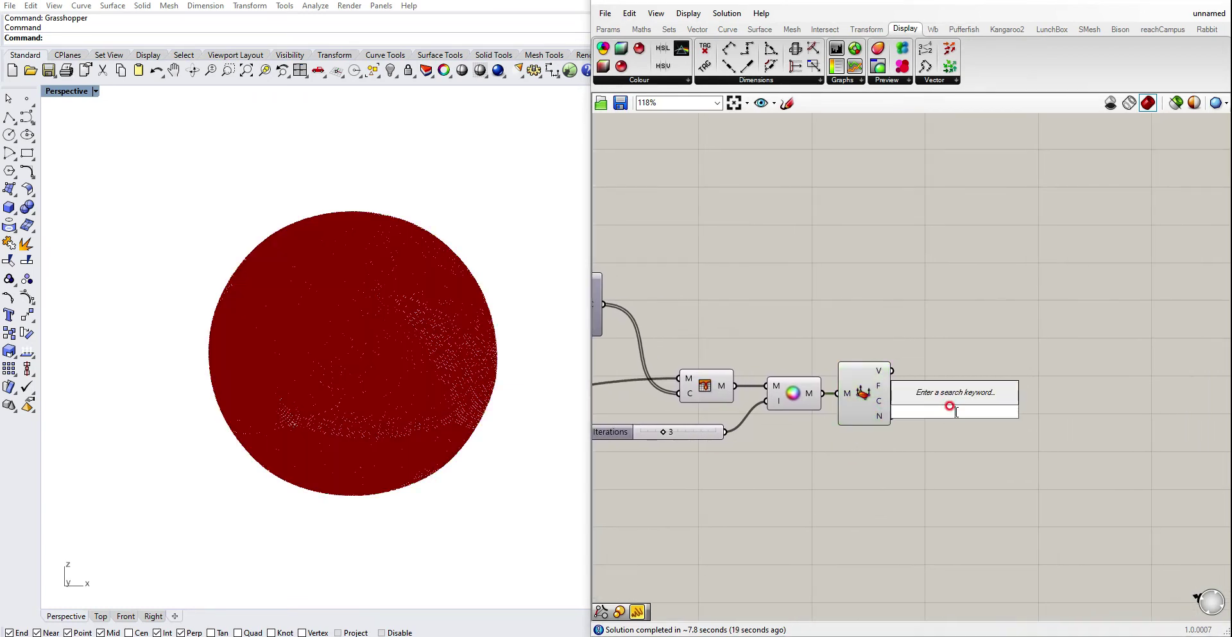
{"action": "type", "text": "move"}
{"action": "left_click", "coordinate": [956, 399]}
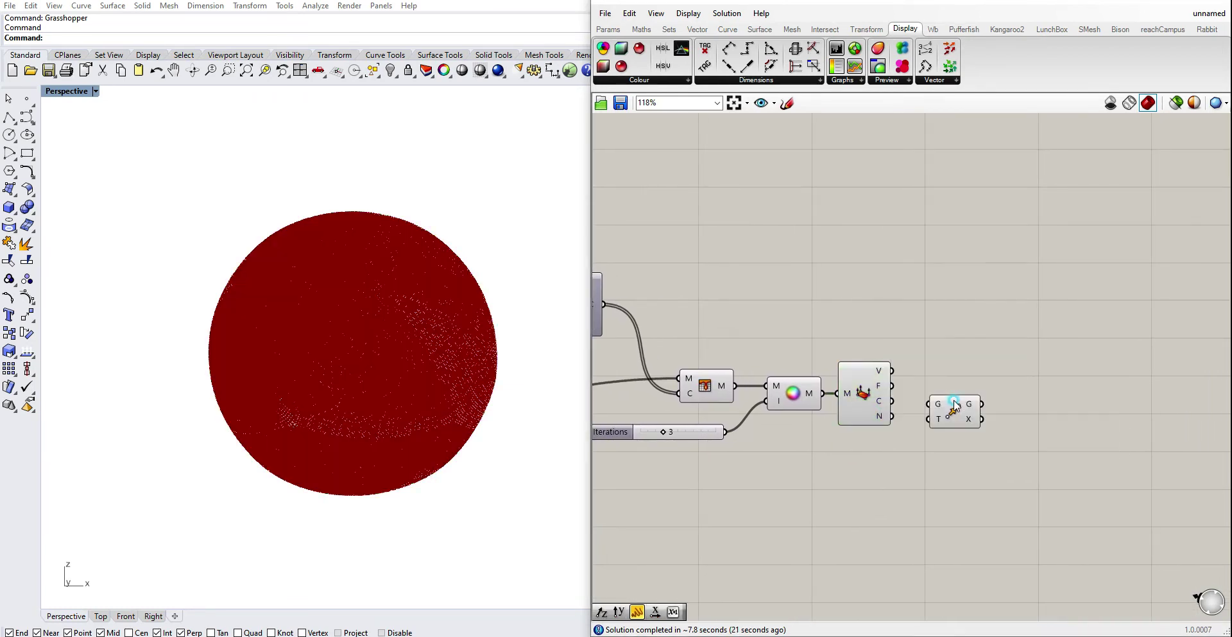
{"action": "right_click_drag", "start_coordinate": [954, 406], "coordinate": [896, 410]}
{"action": "left_click_drag", "start_coordinate": [893, 413], "coordinate": [1036, 401]}
{"action": "left_click", "coordinate": [910, 390]}
{"action": "left_click", "coordinate": [823, 389]}
{"action": "left_click_drag", "start_coordinate": [834, 374], "coordinate": [1044, 389]}
Add an Amplitude component and connect Deconstruct Mesh's N normals output to its V input.
{"action": "left_click", "coordinate": [911, 427]}
{"action": "double_click", "coordinate": [912, 429]}
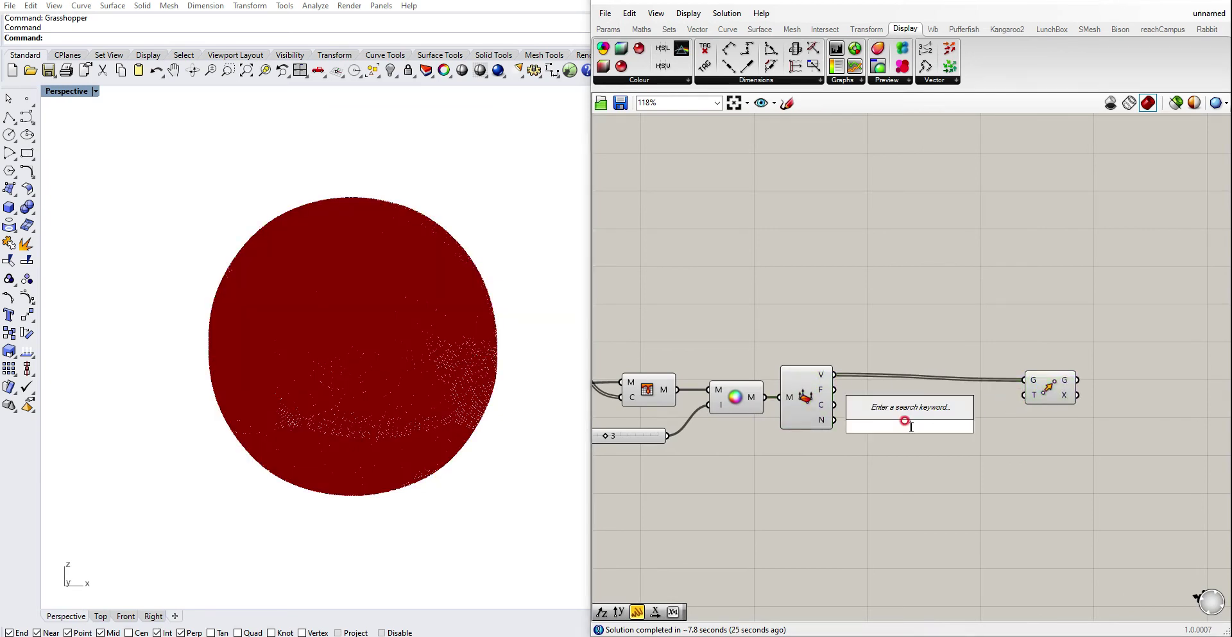
{"action": "type", "text": "ampli"}
{"action": "left_click", "coordinate": [870, 414]}
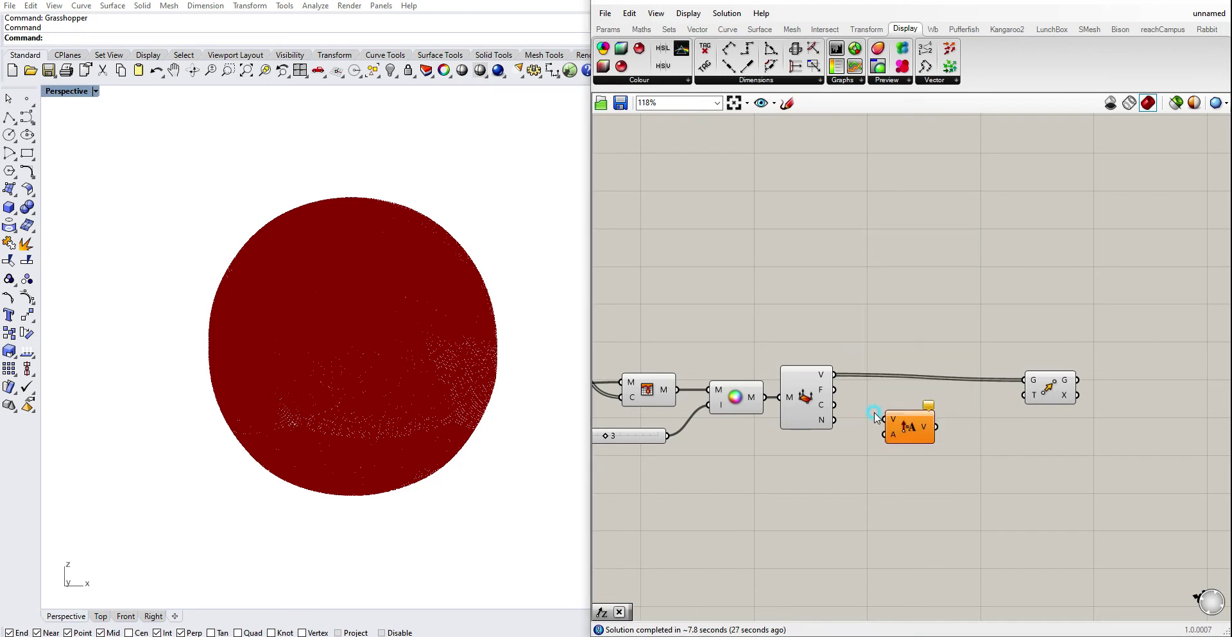
{"action": "scroll", "coordinate": [876, 420], "scroll_direction": "up", "scroll_amount": 3}
{"action": "left_click_drag", "start_coordinate": [832, 432], "coordinate": [985, 472]}
Add a Remap Numbers component to the canvas below Amplitude.
{"action": "right_click_drag", "start_coordinate": [862, 541], "coordinate": [858, 524]}
{"action": "double_click", "coordinate": [858, 523]}
{"action": "type", "text": "remap"}
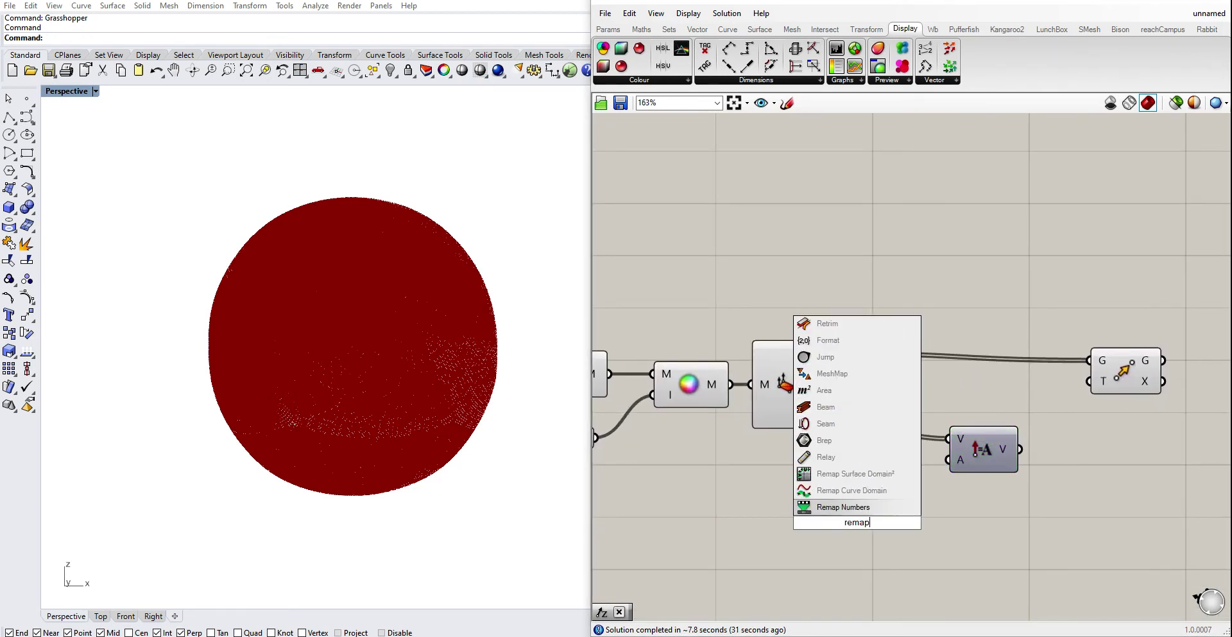
{"action": "left_click", "coordinate": [870, 510]}
{"action": "right_click_drag", "start_coordinate": [865, 429], "coordinate": [743, 387]}
{"action": "scroll", "coordinate": [743, 388], "scroll_direction": "down", "scroll_amount": 2}
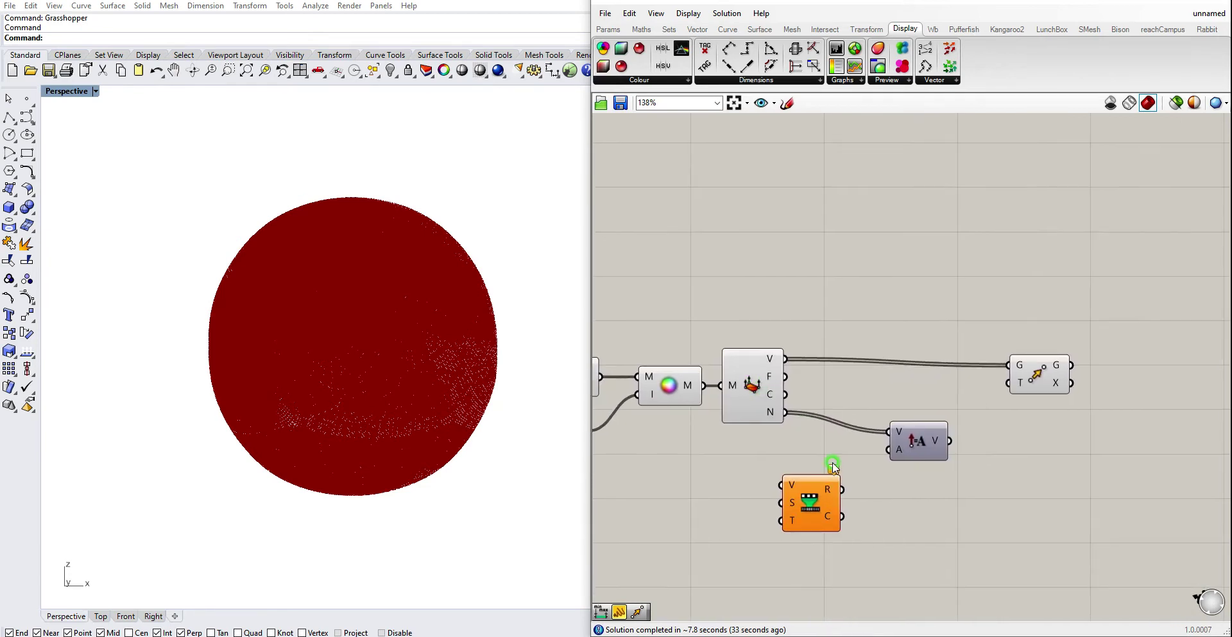
Shift Move, Amplitude and Remap Numbers away from Deconstruct Mesh, and connect its C colours output to Remap Numbers' V input.
{"action": "mouse_move", "coordinate": [775, 396]}
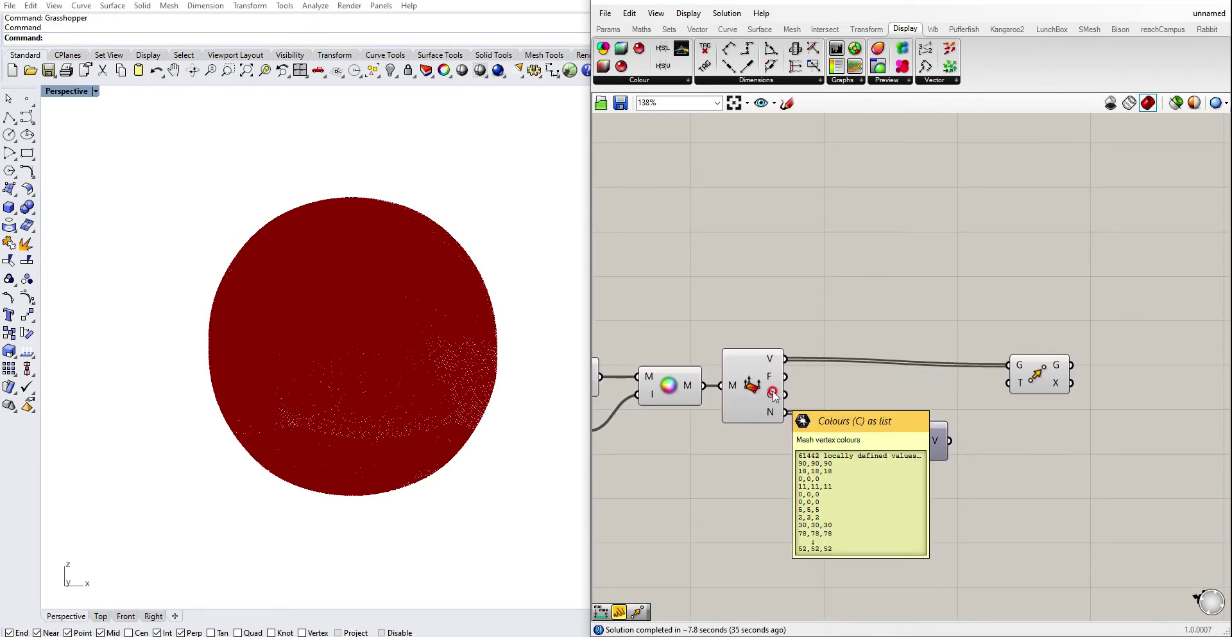
{"action": "right_click_drag", "start_coordinate": [822, 380], "coordinate": [765, 356]}
{"action": "left_click_drag", "start_coordinate": [1052, 538], "coordinate": [769, 305]}
{"action": "left_click_drag", "start_coordinate": [810, 479], "coordinate": [902, 477]}
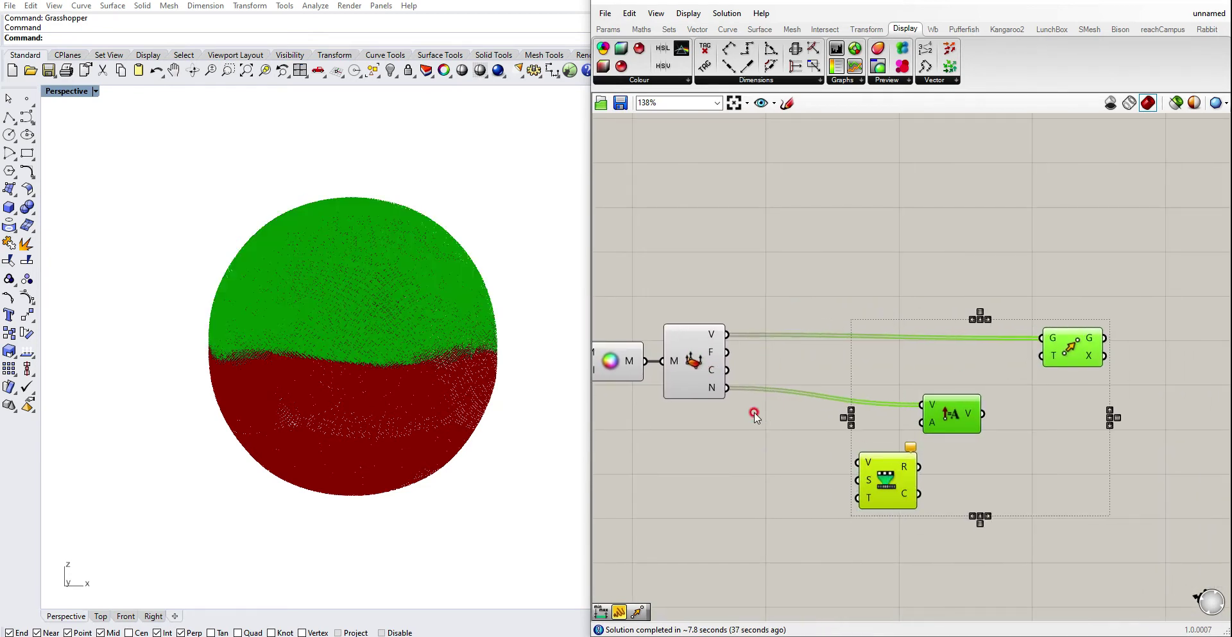
{"action": "left_click", "coordinate": [755, 416]}
{"action": "left_click_drag", "start_coordinate": [727, 370], "coordinate": [862, 462]}
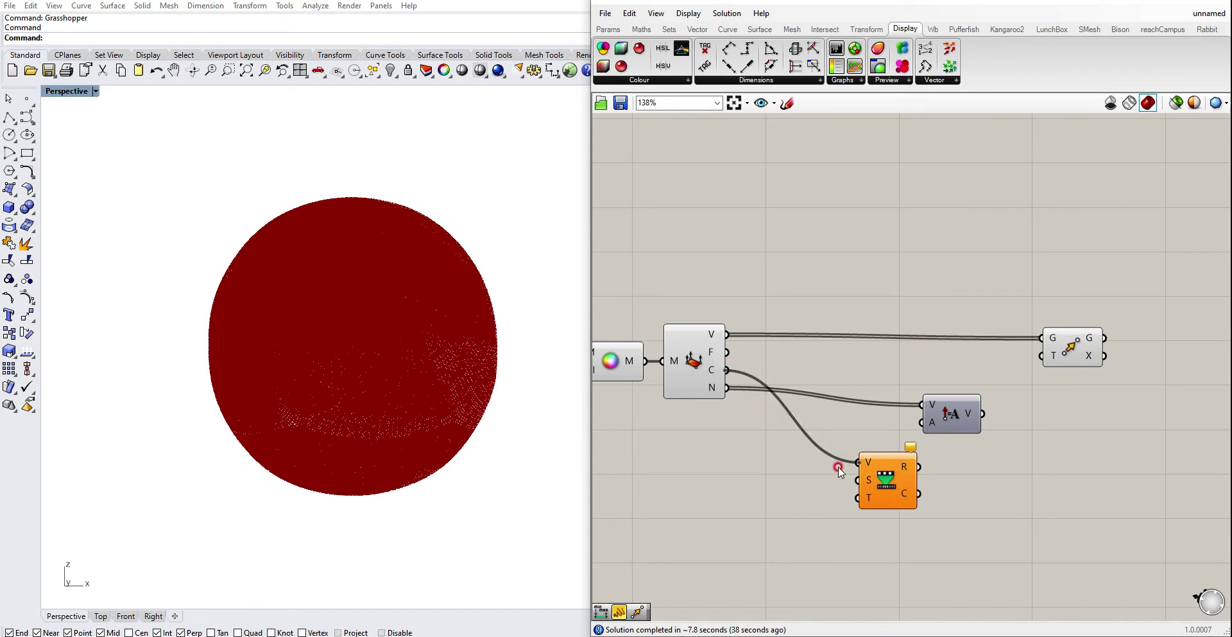
Reposition Remap Numbers below and between Deconstruct Mesh and Amplitude, leaving room for its remaining inputs.
{"action": "left_click_drag", "start_coordinate": [887, 480], "coordinate": [844, 470]}
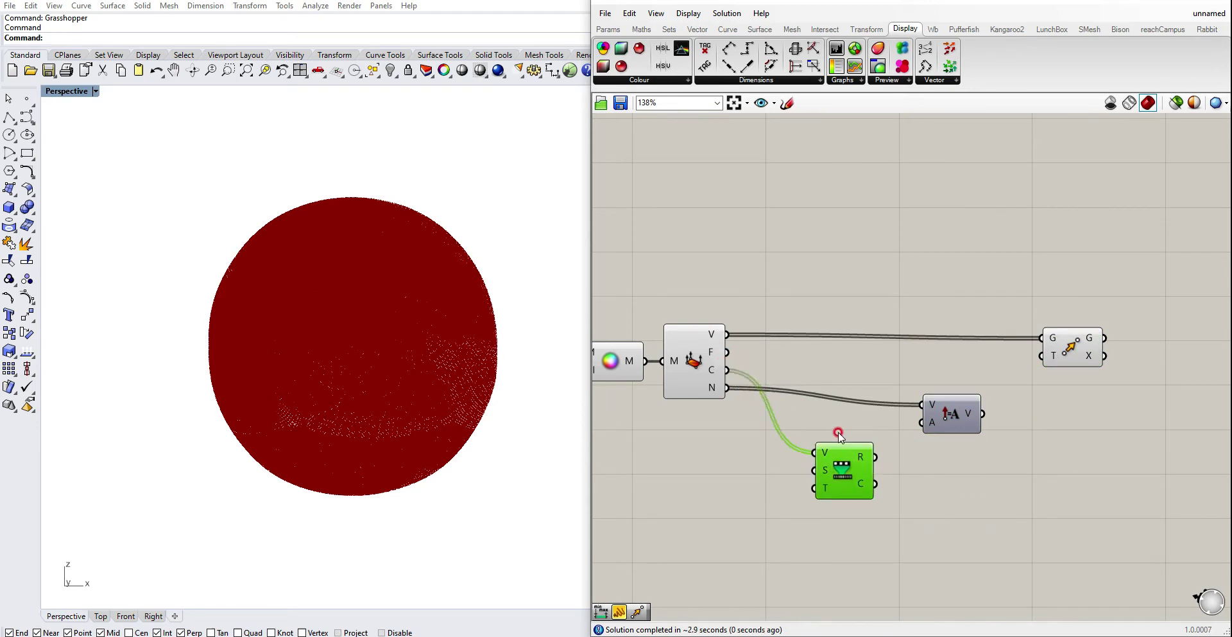
{"action": "mouse_move", "coordinate": [714, 371]}
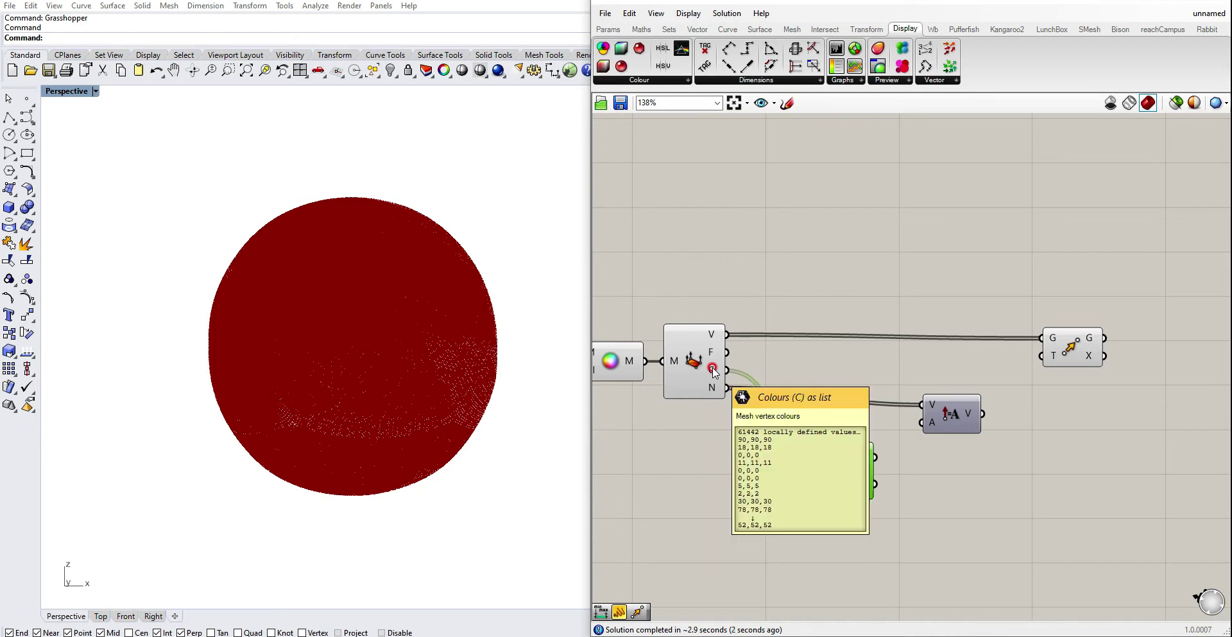
{"action": "left_click", "coordinate": [799, 361]}
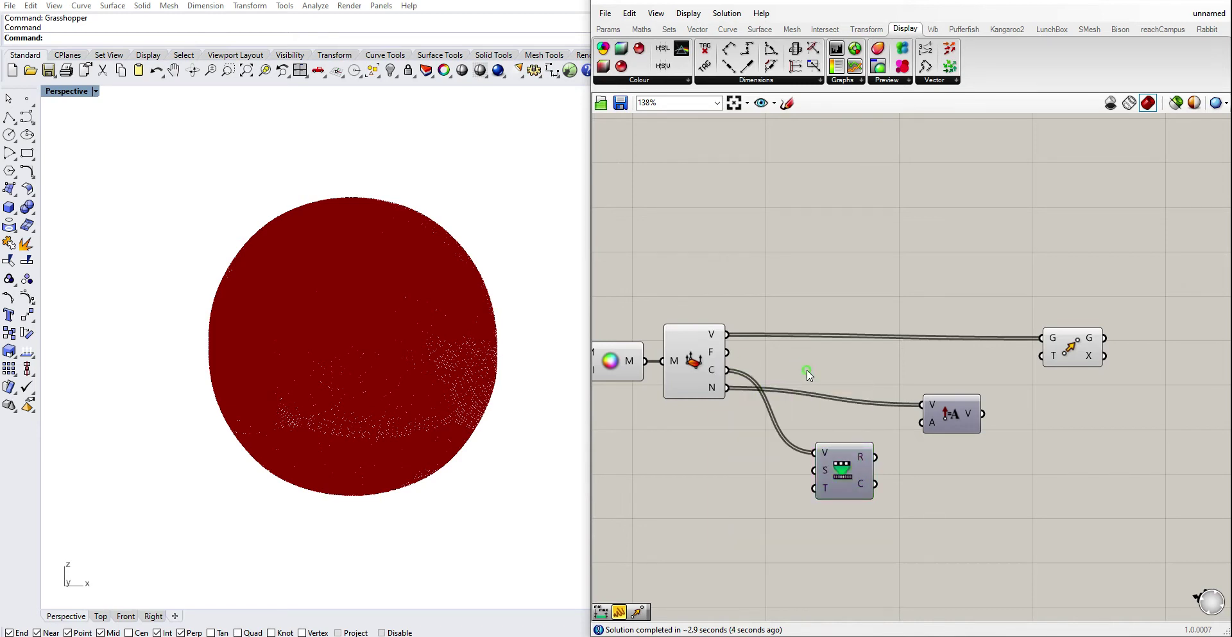
{"action": "right_click_drag", "start_coordinate": [808, 374], "coordinate": [851, 365]}
{"action": "left_click_drag", "start_coordinate": [883, 472], "coordinate": [884, 456]}
{"action": "left_click", "coordinate": [762, 454]}
{"action": "double_click", "coordinate": [759, 453]}
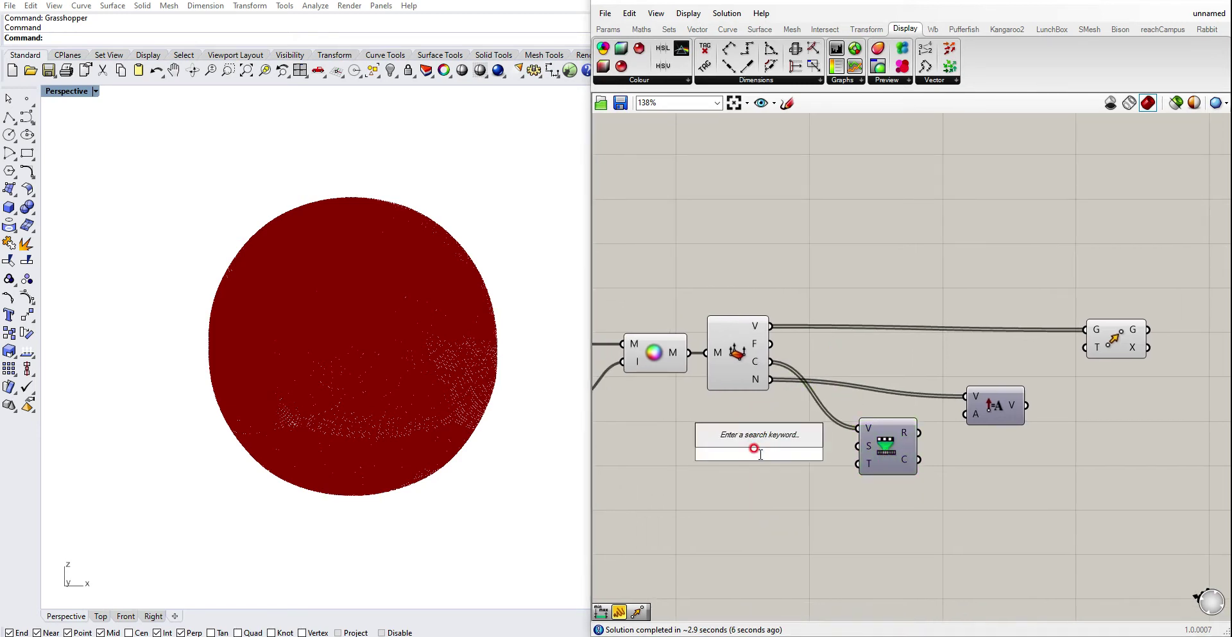
{"action": "type", "text": ">"}
{"action": "key", "text": "BackSpace"}
{"action": "type", "text": "<20"}
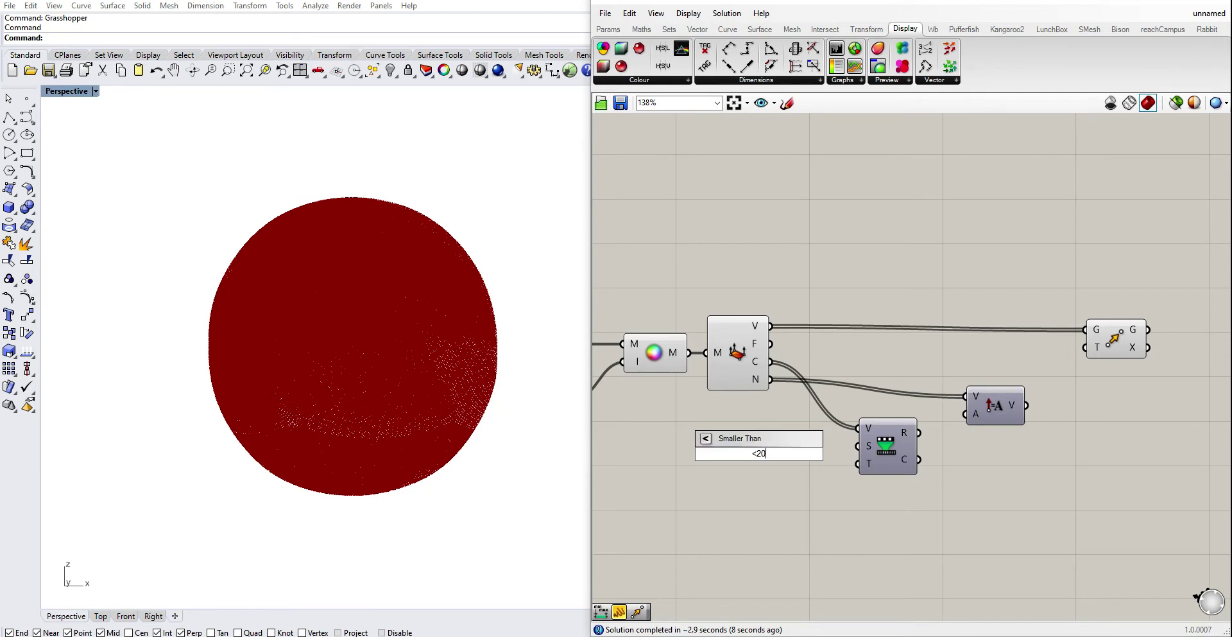
{"action": "key", "text": "Return"}
{"action": "key", "text": "Delete"}
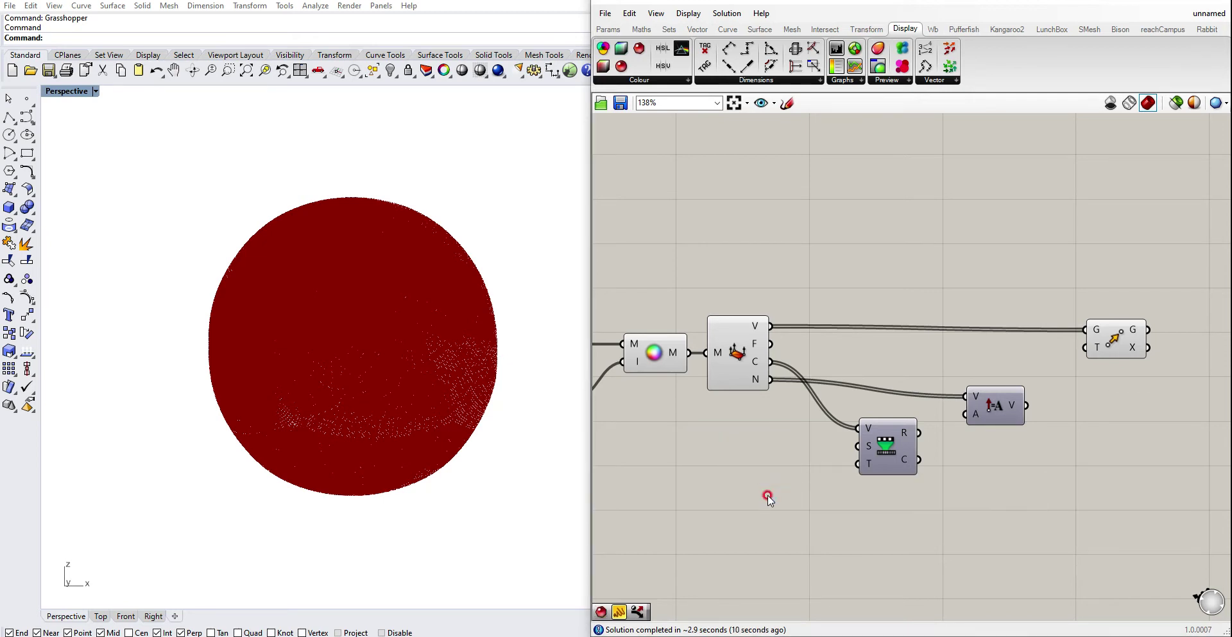
Add a number slider set to 10 and connect it to Remap Numbers' T target input.
{"action": "double_click", "coordinate": [768, 494]}
{"action": "type", "text": "0"}
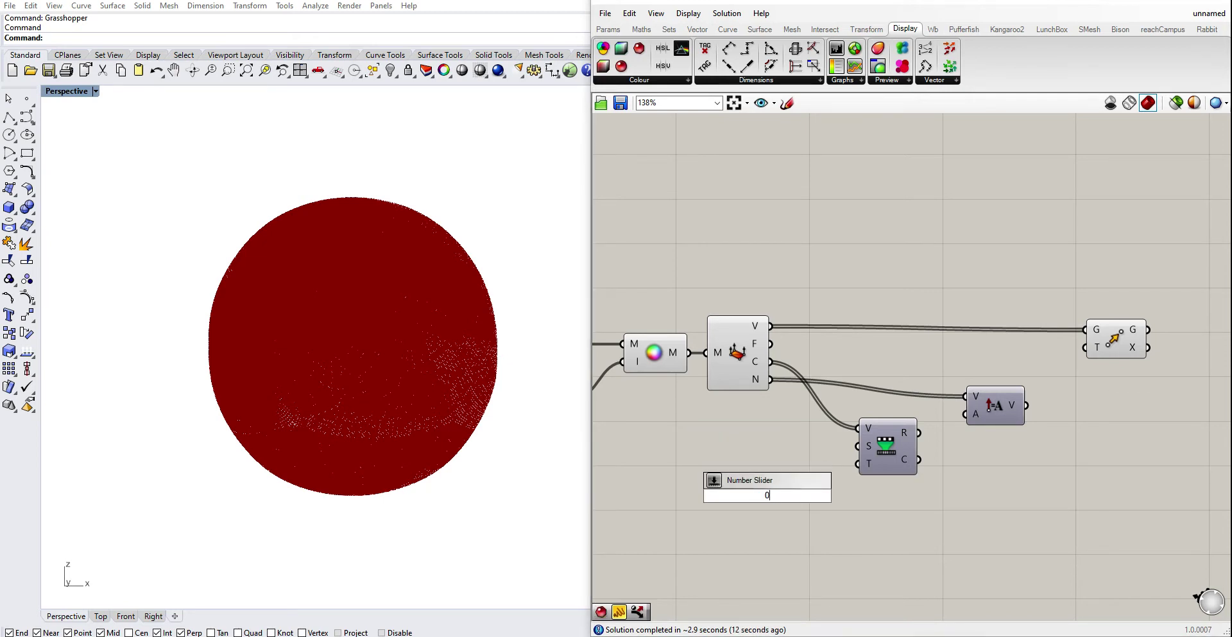
{"action": "type", "text": "<"}
{"action": "key", "text": "Return"}
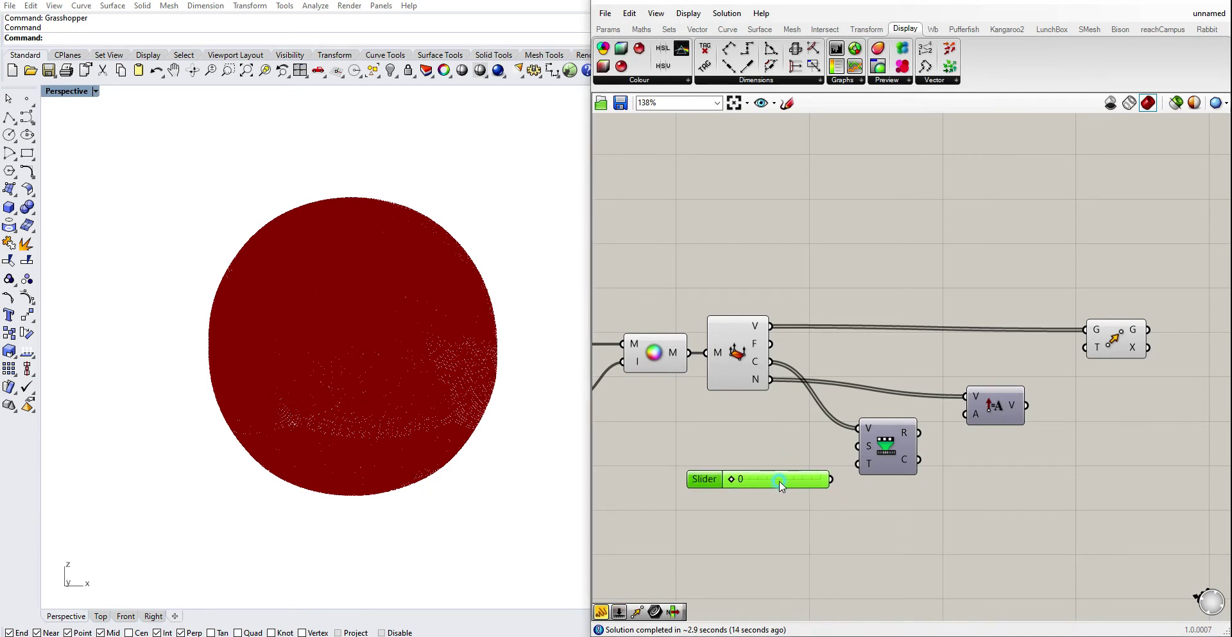
{"action": "left_click_drag", "start_coordinate": [846, 470], "coordinate": [884, 474]}
{"action": "left_click", "coordinate": [937, 461]}
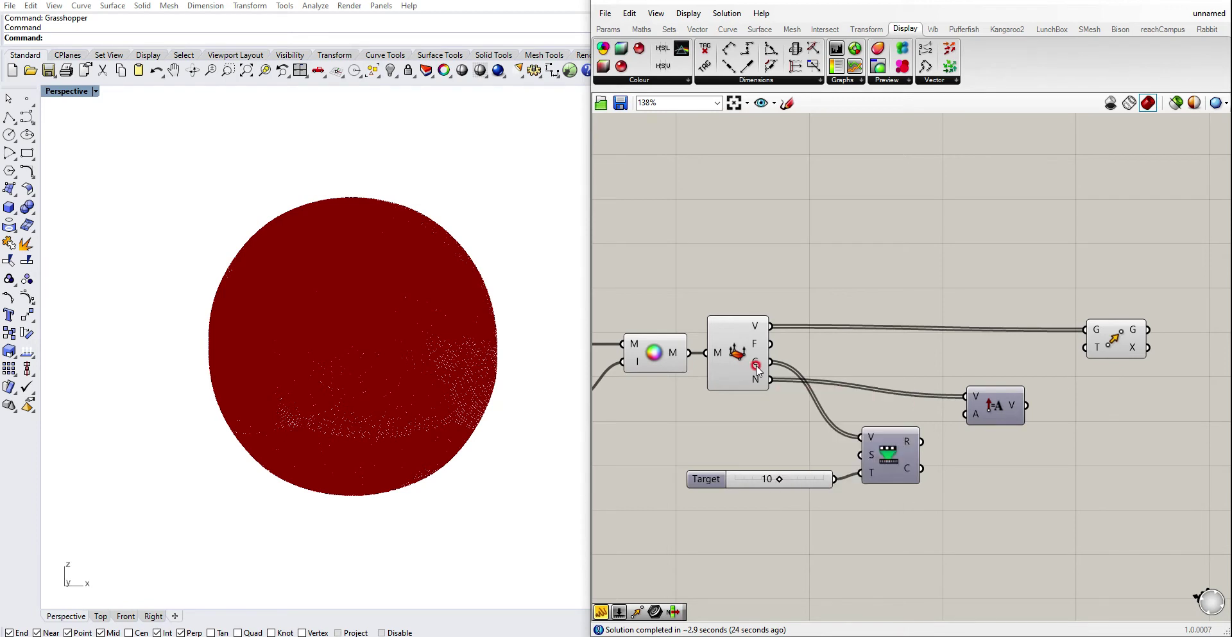
Connect Remap Numbers' R output to Amplitude's A input, and Amplitude's V output to Move's T input.
{"action": "mouse_move", "coordinate": [757, 368]}
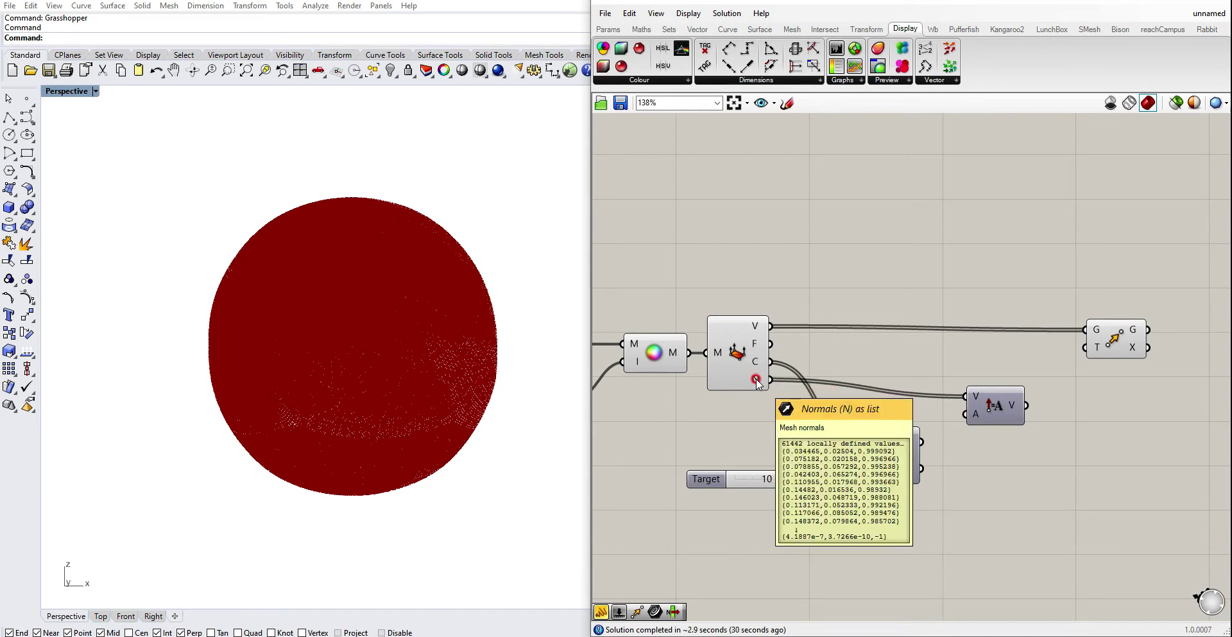
{"action": "left_click_drag", "start_coordinate": [880, 474], "coordinate": [873, 480]}
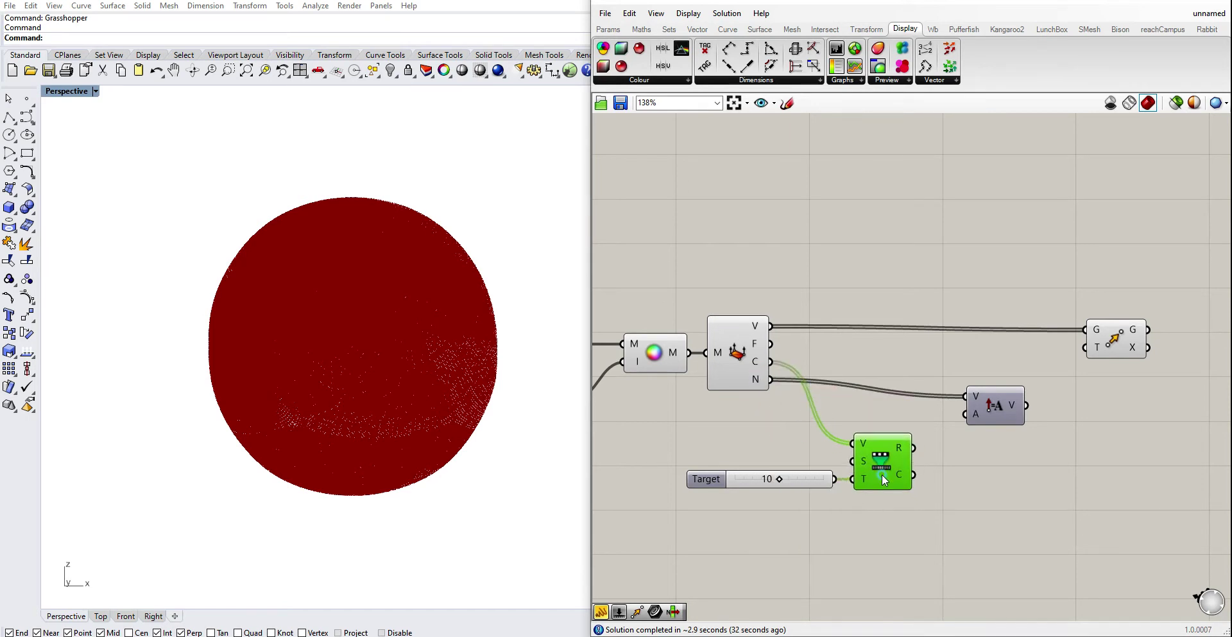
{"action": "left_click_drag", "start_coordinate": [887, 527], "coordinate": [763, 475]}
{"action": "left_click_drag", "start_coordinate": [895, 465], "coordinate": [953, 429]}
{"action": "left_click", "coordinate": [953, 470]}
{"action": "right_click_drag", "start_coordinate": [1042, 422], "coordinate": [982, 426]}
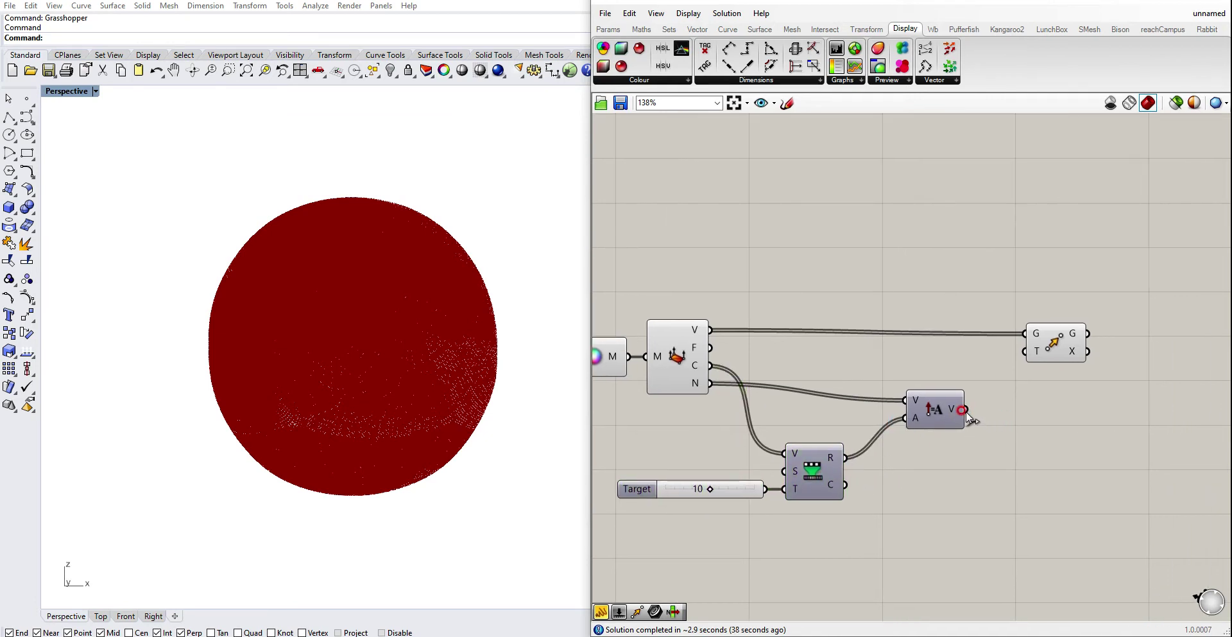
{"action": "left_click_drag", "start_coordinate": [965, 405], "coordinate": [1033, 342]}
Add a Construct Mesh component beyond Move and connect Move's G output to its V input.
{"action": "double_click", "coordinate": [1017, 284]}
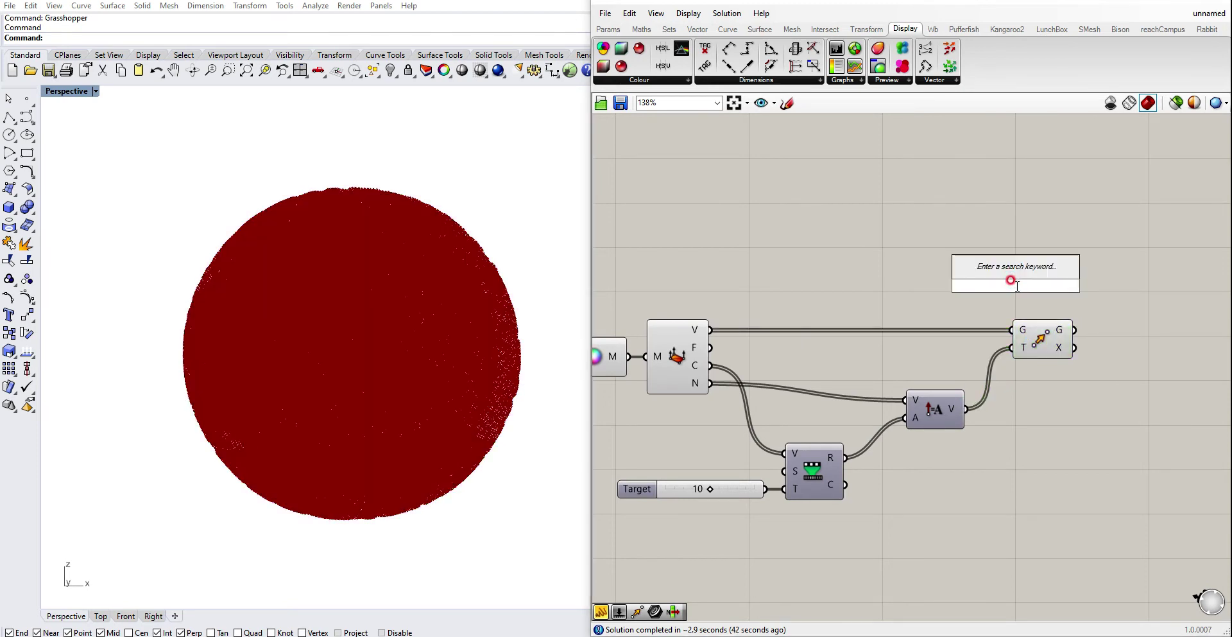
{"action": "type", "text": "construct mesh"}
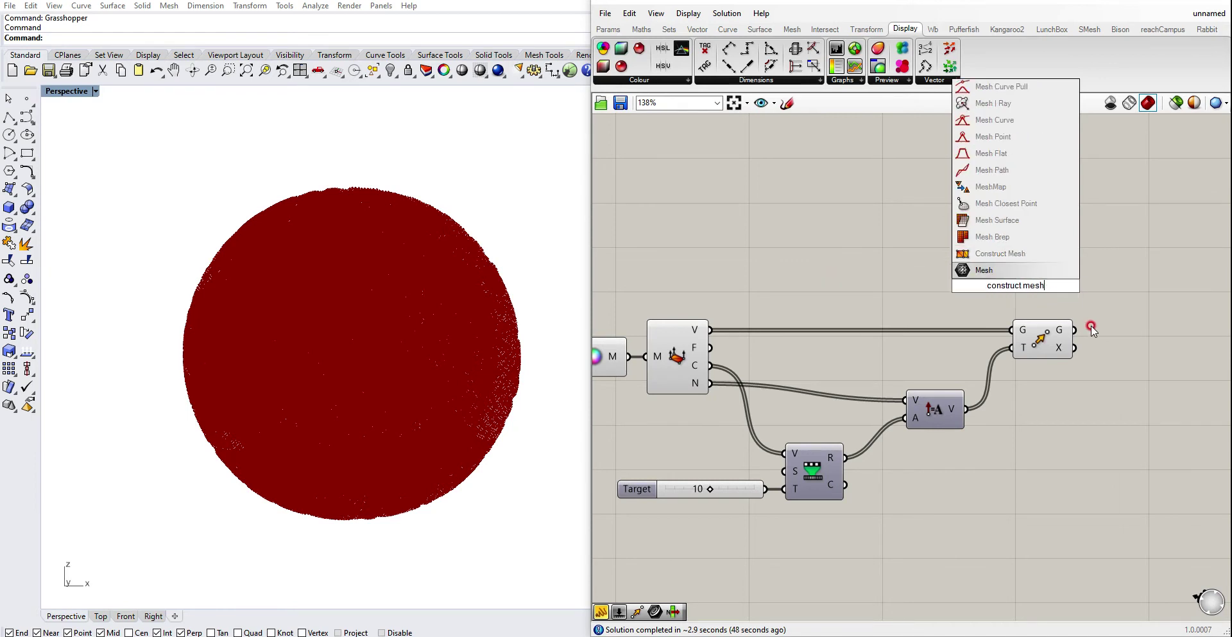
{"action": "key", "text": "BackSpace"}
{"action": "key", "text": "BackSpace"}
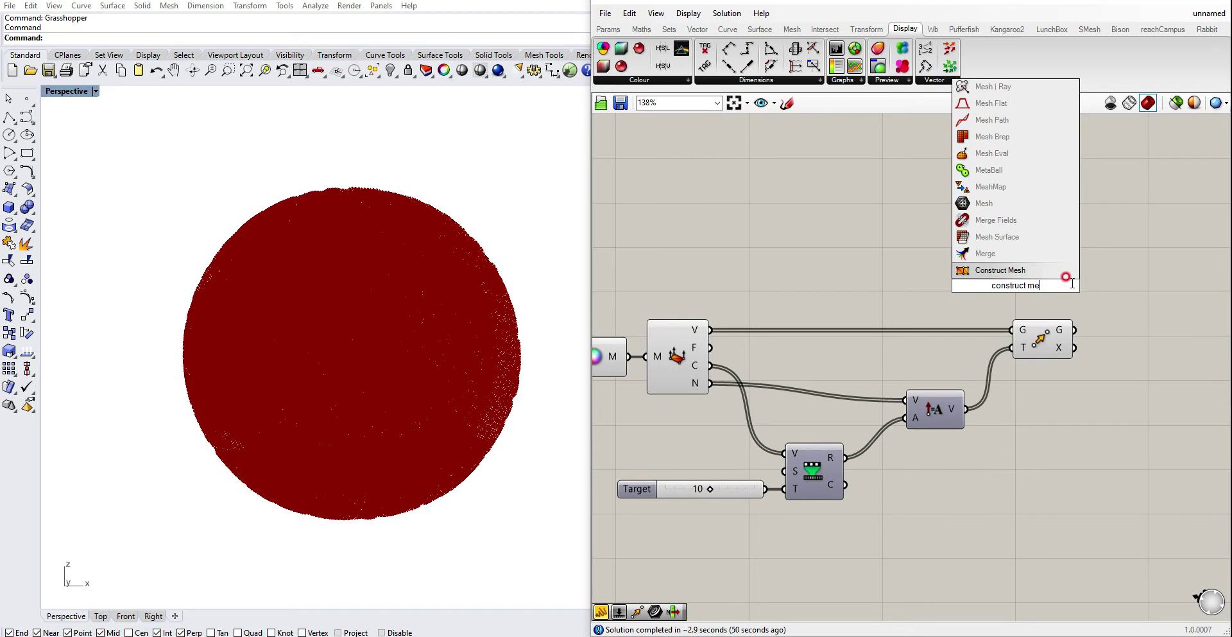
{"action": "key", "text": "Return"}
{"action": "left_click_drag", "start_coordinate": [992, 286], "coordinate": [1092, 271]}
Connect Deconstruct Mesh's F and C outputs to Construct Mesh's F and C inputs.
{"action": "left_click_drag", "start_coordinate": [710, 348], "coordinate": [1092, 289]}
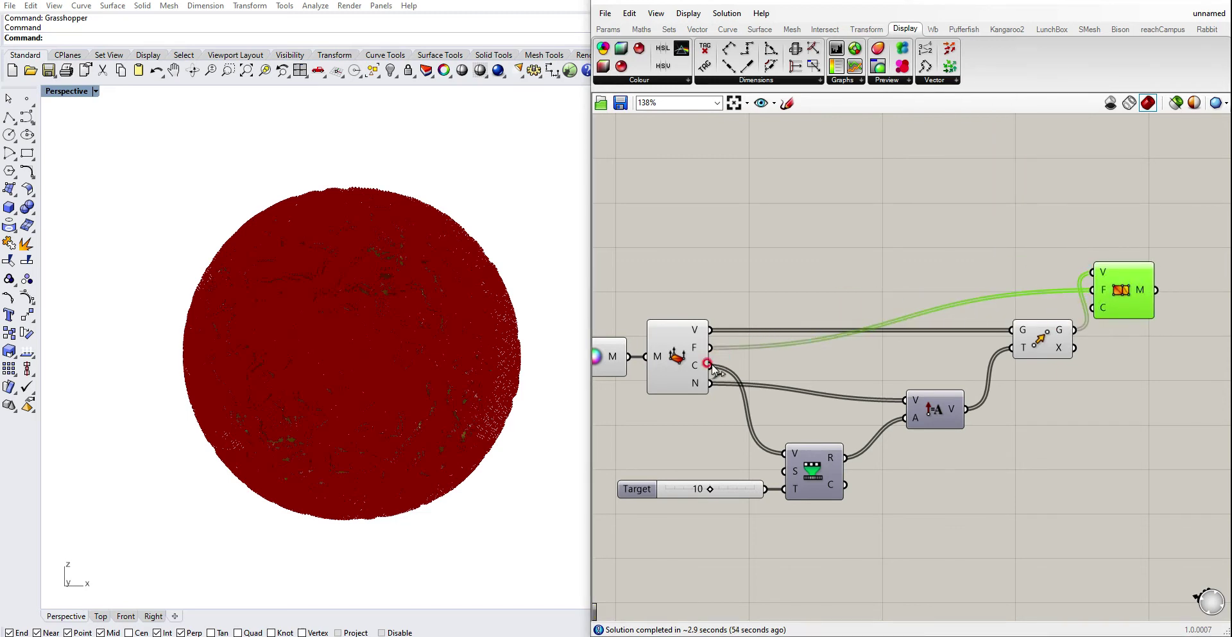
{"action": "left_click_drag", "start_coordinate": [710, 365], "coordinate": [1133, 295]}
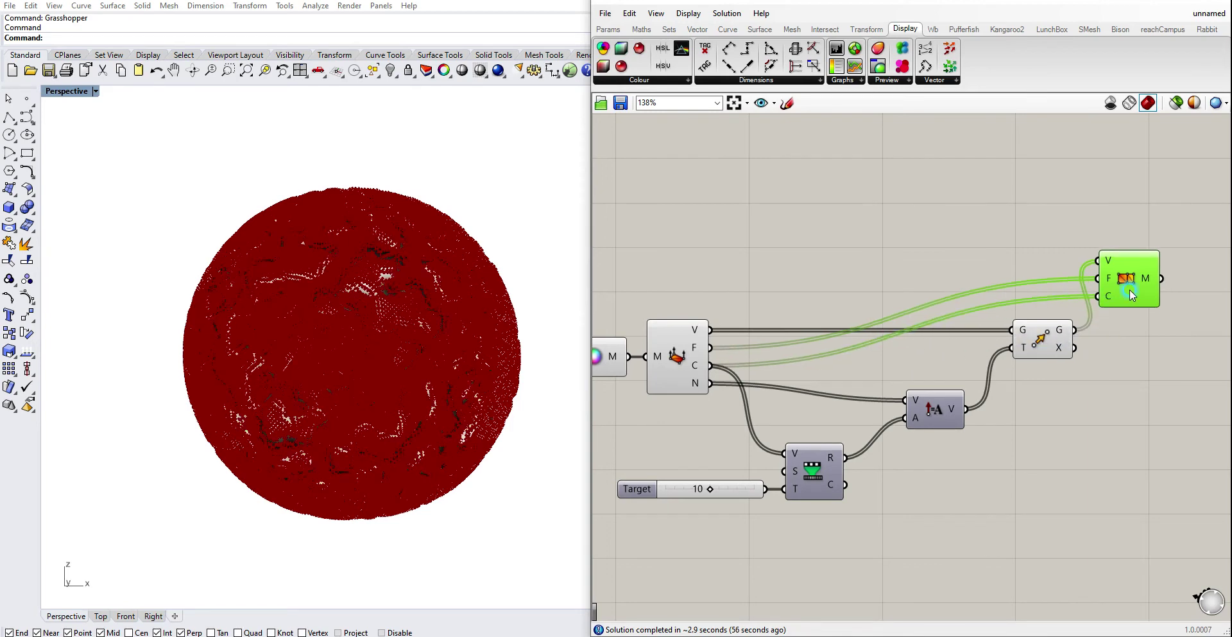
{"action": "left_click", "coordinate": [1158, 369]}
Turn off the preview of Move and the components feeding it so only the Construct Mesh result is displayed.
{"action": "right_click_drag", "start_coordinate": [1158, 369], "coordinate": [1047, 364]}
{"action": "right_click_drag", "start_coordinate": [966, 379], "coordinate": [1070, 366]}
{"action": "scroll", "coordinate": [1070, 366], "scroll_direction": "down", "scroll_amount": 1}
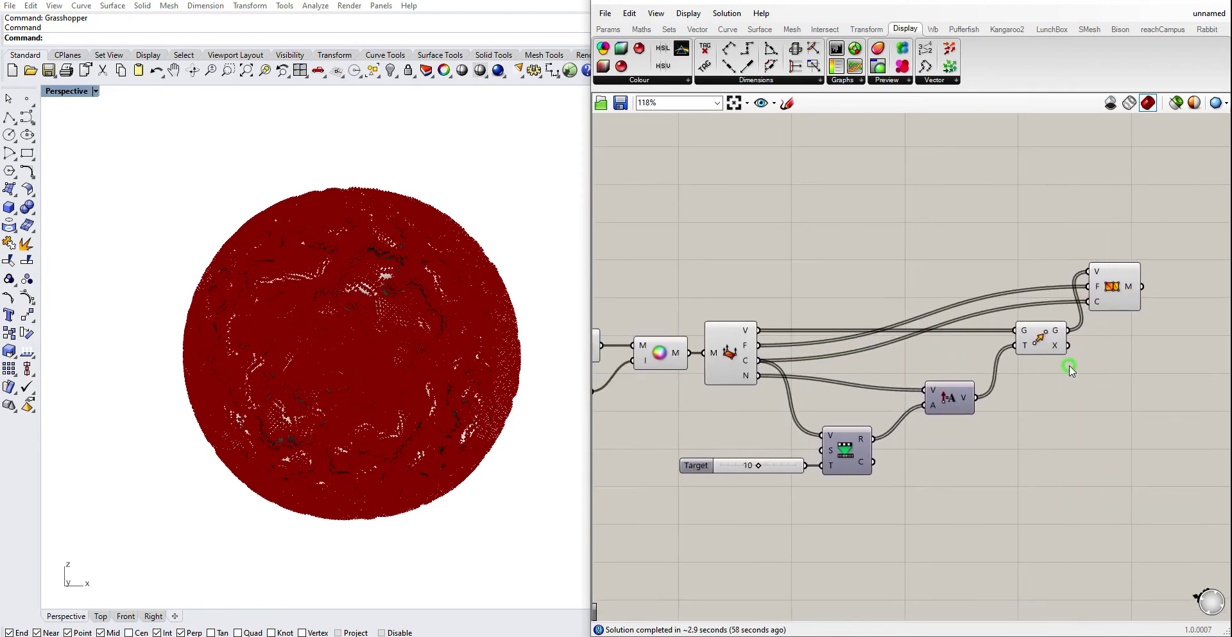
{"action": "scroll", "coordinate": [1067, 376], "scroll_direction": "down", "scroll_amount": 3}
{"action": "left_click_drag", "start_coordinate": [1028, 491], "coordinate": [690, 280]}
{"action": "middle_click", "coordinate": [760, 280]}
{"action": "left_click", "coordinate": [794, 237]}
{"action": "left_click", "coordinate": [848, 287]}
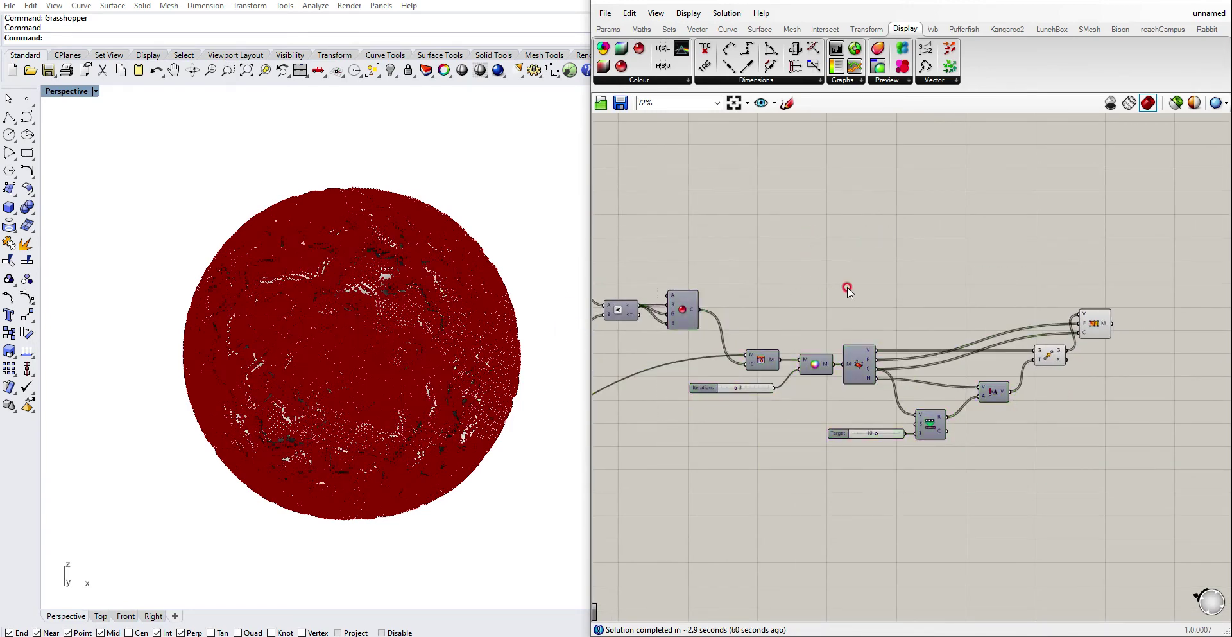
{"action": "left_click", "coordinate": [1050, 356]}
{"action": "middle_click", "coordinate": [1050, 357]}
{"action": "left_click", "coordinate": [1087, 319]}
{"action": "left_click", "coordinate": [1027, 277]}
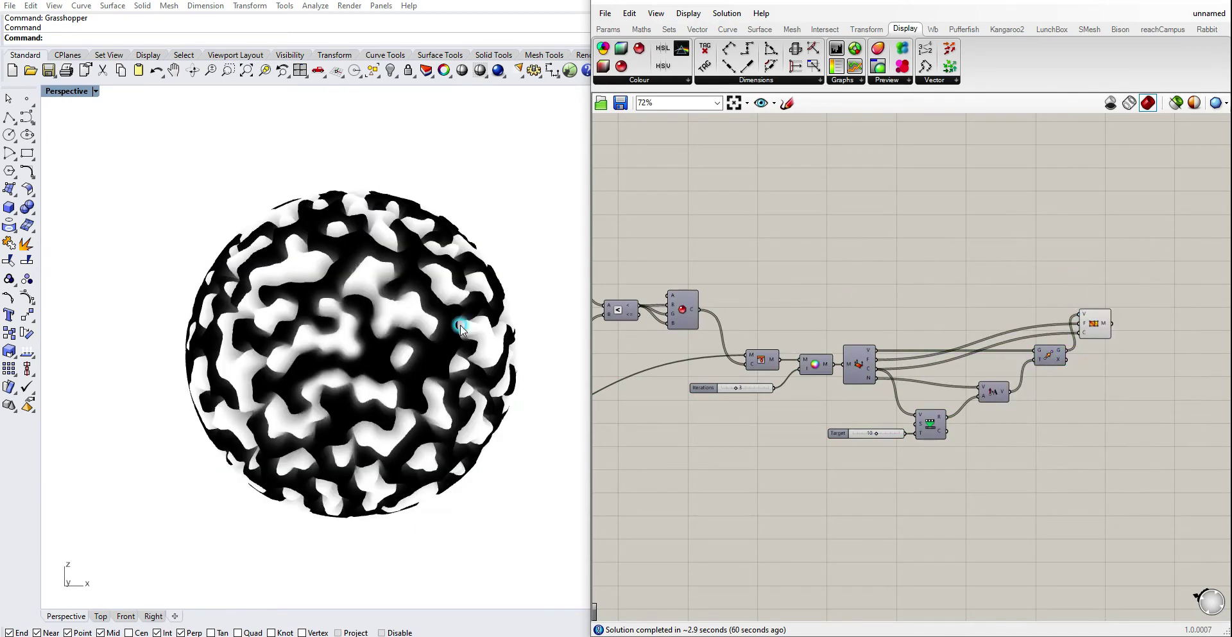
{"action": "right_click_drag", "start_coordinate": [460, 326], "coordinate": [360, 282]}
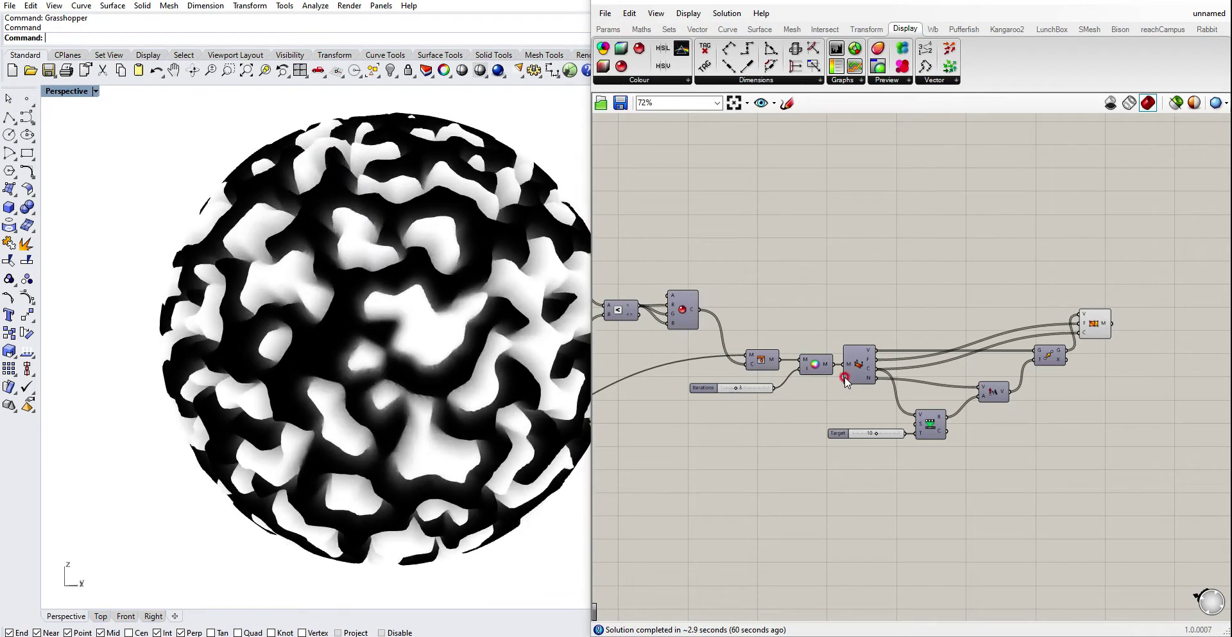
Inspect Deconstruct Mesh's F output data in a temporary panel and delete the panel.
{"action": "scroll", "coordinate": [866, 376], "scroll_direction": "up", "scroll_amount": 2}
{"action": "right_click_drag", "start_coordinate": [869, 376], "coordinate": [772, 374]}
{"action": "scroll", "coordinate": [774, 378], "scroll_direction": "up", "scroll_amount": 1}
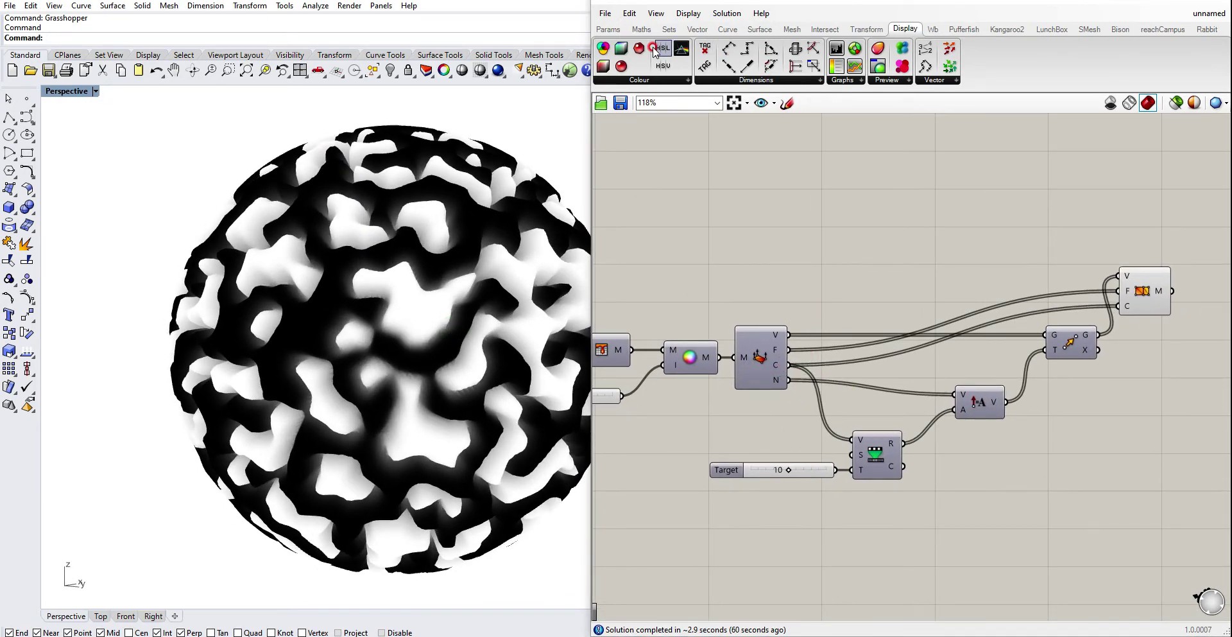
{"action": "left_click", "coordinate": [606, 29]}
{"action": "left_click_drag", "start_coordinate": [813, 66], "coordinate": [879, 316]}
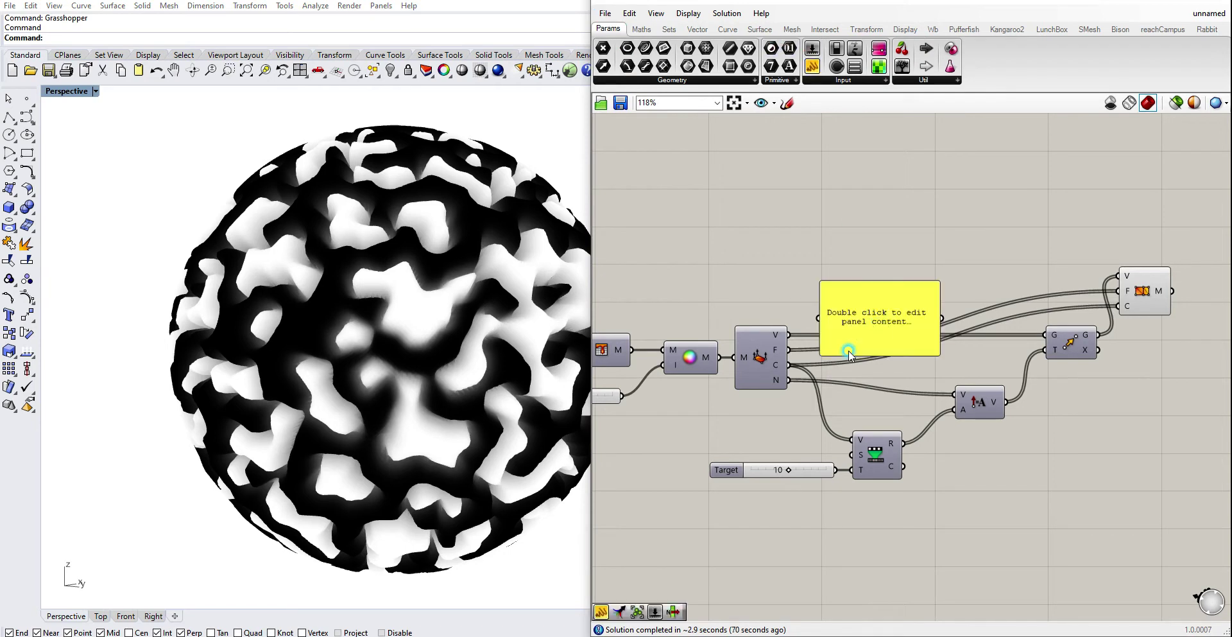
{"action": "left_click", "coordinate": [897, 296]}
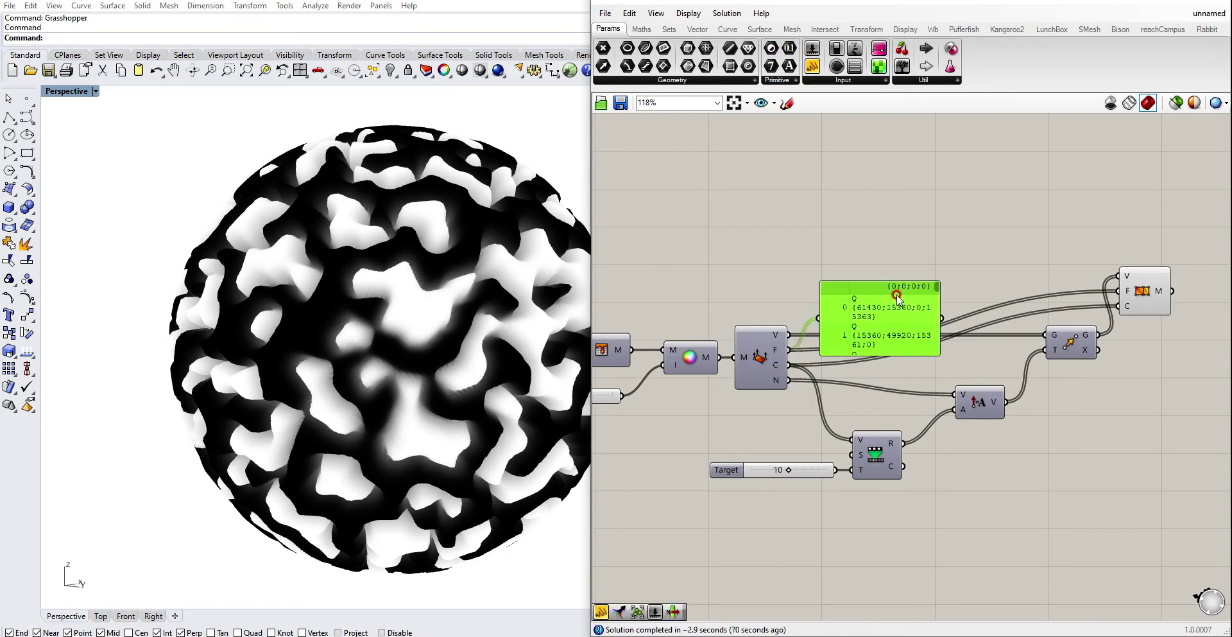
{"action": "left_click_drag", "start_coordinate": [903, 321], "coordinate": [898, 293]}
{"action": "key", "text": "Delete"}
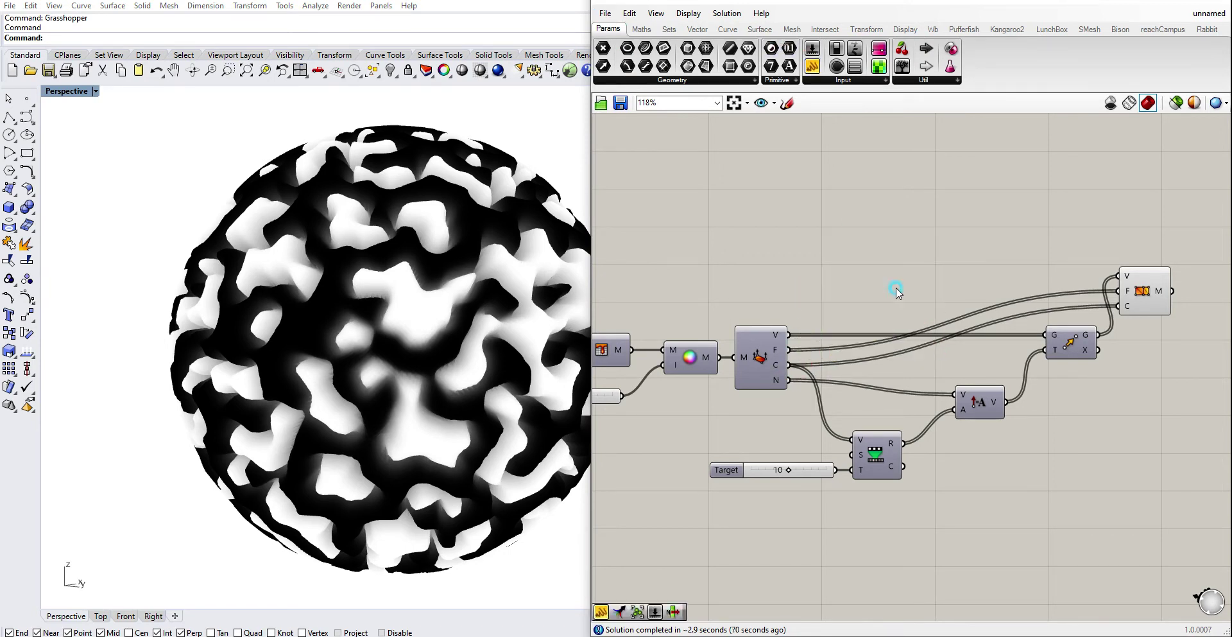
Add a Split ARGB component, feed it Deconstruct Mesh's C colours, and connect its R output to Remap Numbers' V input.
{"action": "double_click", "coordinate": [837, 245]}
{"action": "type", "text": "sp"}
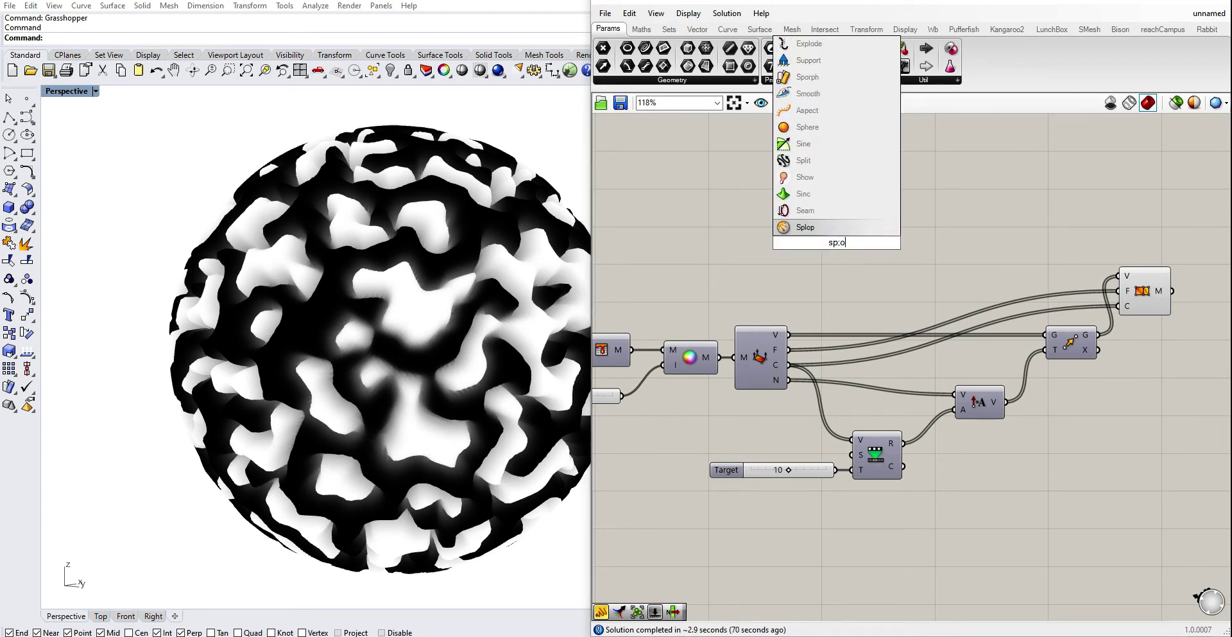
{"action": "type", "text": "lit"}
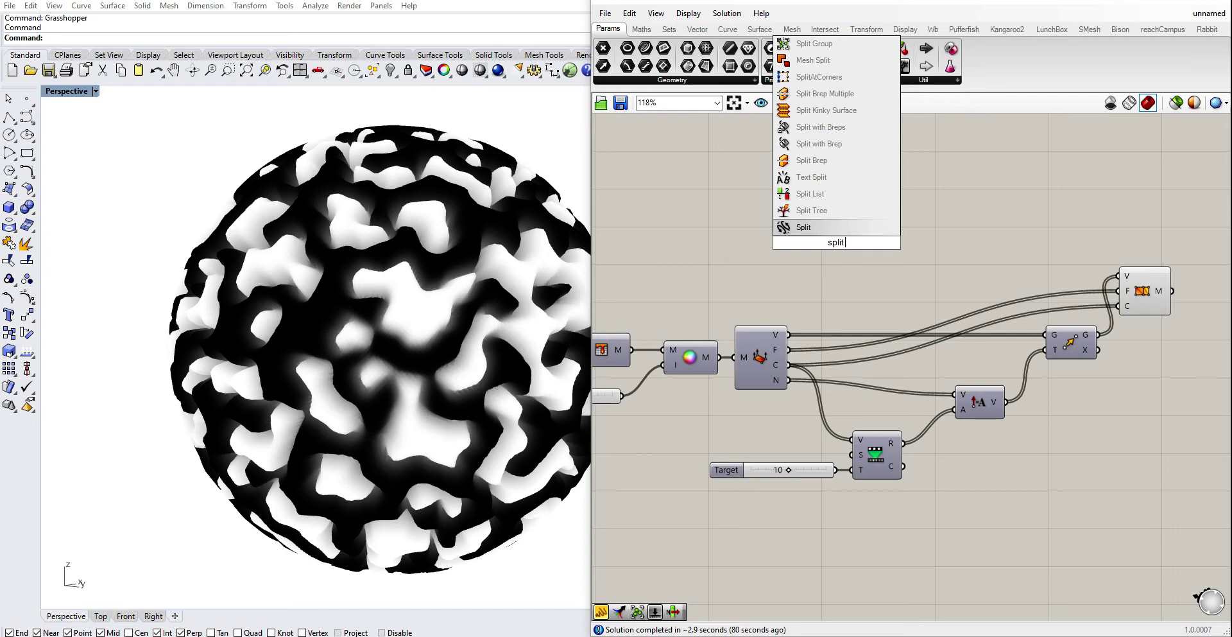
{"action": "type", "text": " rgb"}
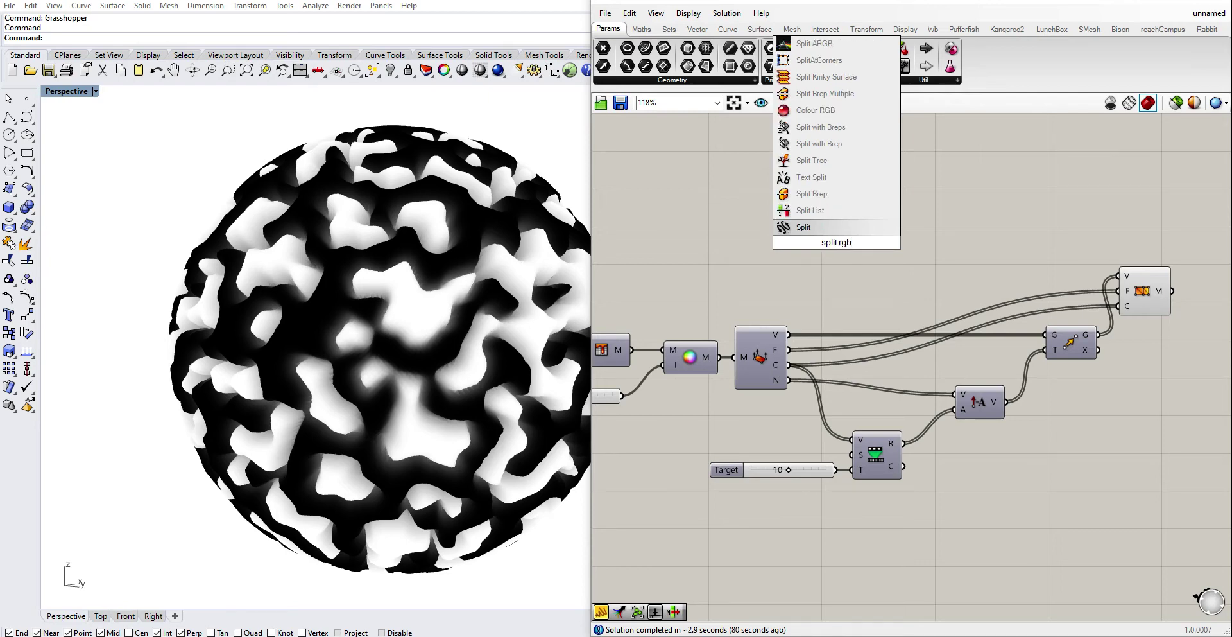
{"action": "left_click", "coordinate": [814, 44]}
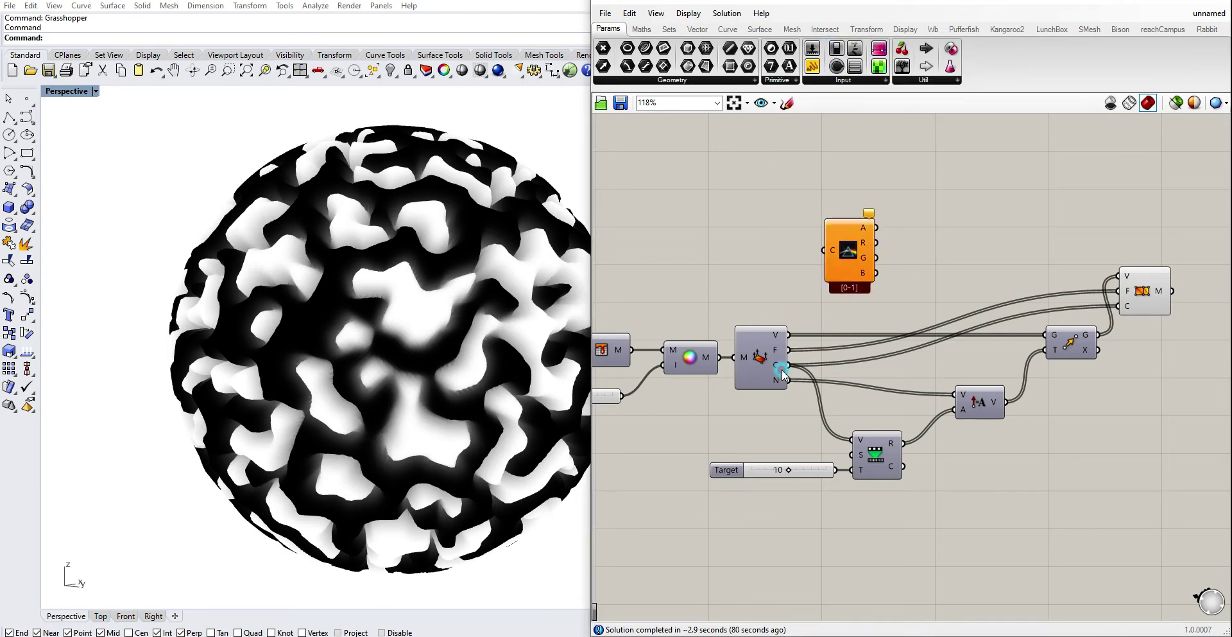
{"action": "mouse_move", "coordinate": [784, 367]}
{"action": "left_mouse_down"}
{"action": "mouse_move", "coordinate": [825, 251]}
{"action": "mouse_move", "coordinate": [854, 450]}
{"action": "left_mouse_up"}
{"action": "left_click", "coordinate": [887, 264]}
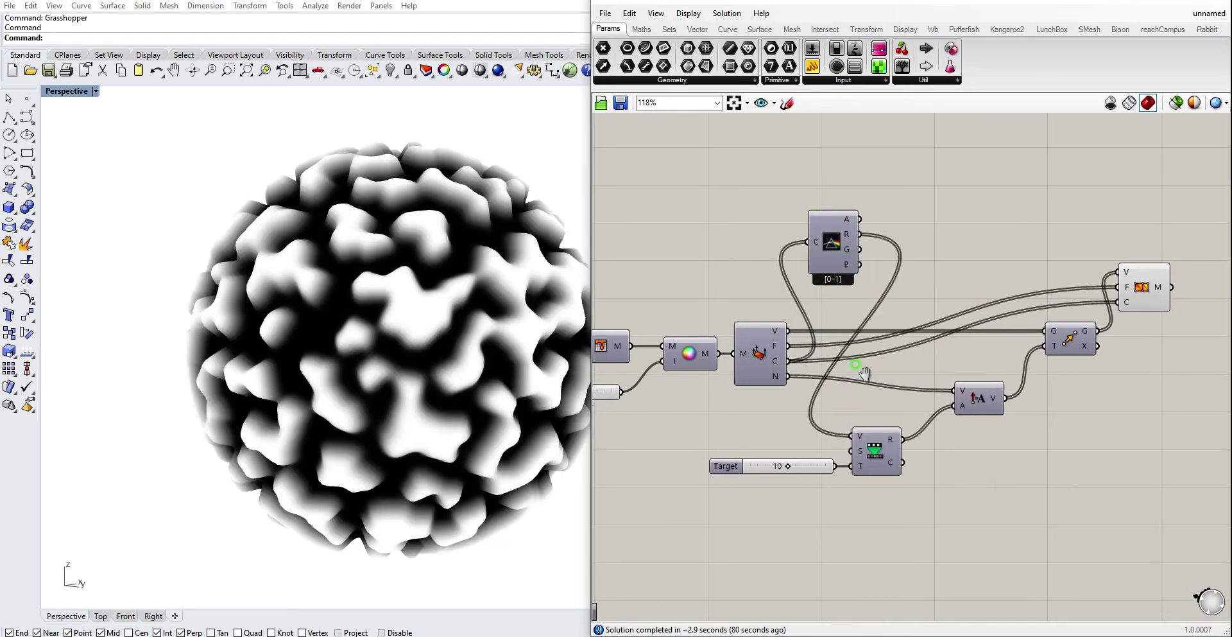
Arrange Split ARGB below Deconstruct Mesh, with Remap Numbers beside it and the Target slider underneath.
{"action": "scroll", "coordinate": [865, 372], "scroll_direction": "down", "scroll_amount": 2}
{"action": "left_click_drag", "start_coordinate": [775, 255], "coordinate": [770, 376]}
{"action": "scroll", "coordinate": [751, 377], "scroll_direction": "up", "scroll_amount": 1}
{"action": "left_click_drag", "start_coordinate": [803, 429], "coordinate": [767, 401]}
{"action": "left_click", "coordinate": [911, 428]}
{"action": "left_click", "coordinate": [823, 432]}
{"action": "left_click_drag", "start_coordinate": [825, 432], "coordinate": [849, 422]}
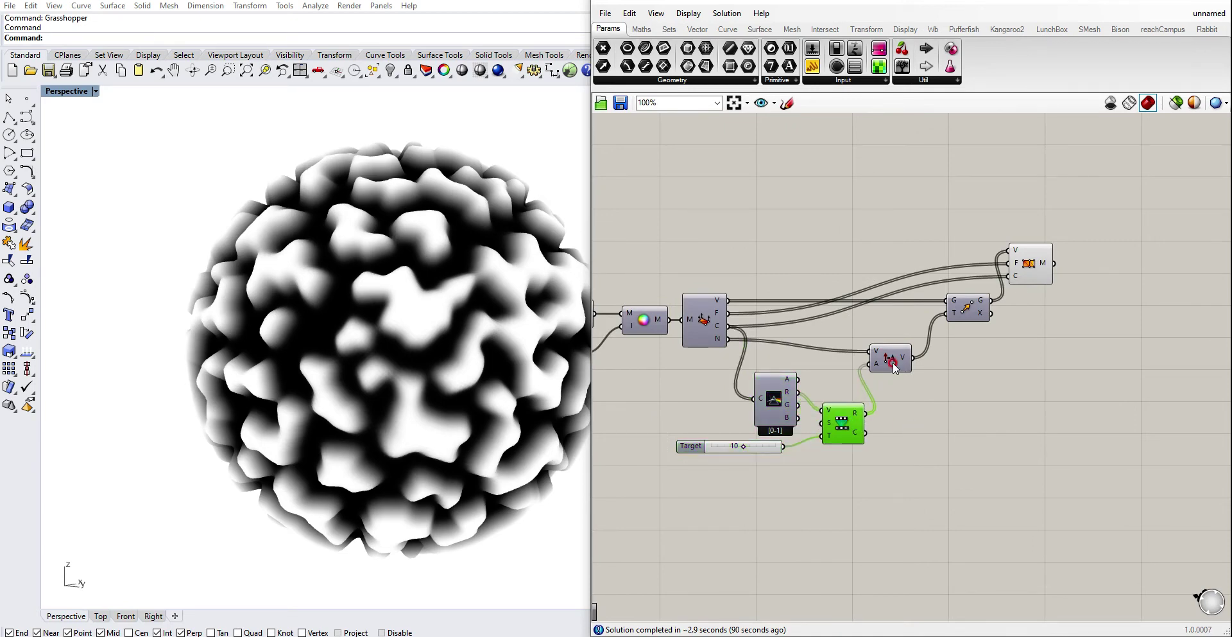
Set the mesh colour blur's Iterations slider to 2 and examine the displaced sphere.
{"action": "right_click_drag", "start_coordinate": [997, 273], "coordinate": [1001, 287]}
{"action": "right_click_drag", "start_coordinate": [398, 298], "coordinate": [548, 349]}
{"action": "scroll", "coordinate": [823, 355], "scroll_direction": "down", "scroll_amount": 3}
{"action": "scroll", "coordinate": [823, 355], "scroll_direction": "up", "scroll_amount": 4}
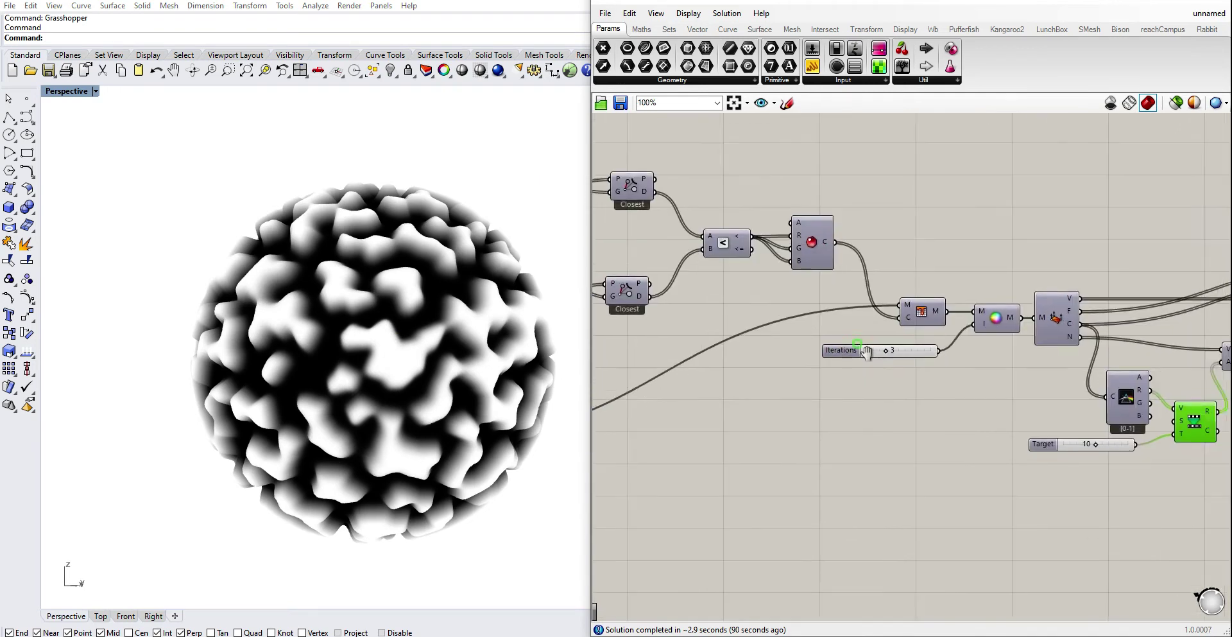
{"action": "double_click", "coordinate": [851, 358]}
{"action": "left_click", "coordinate": [663, 382]}
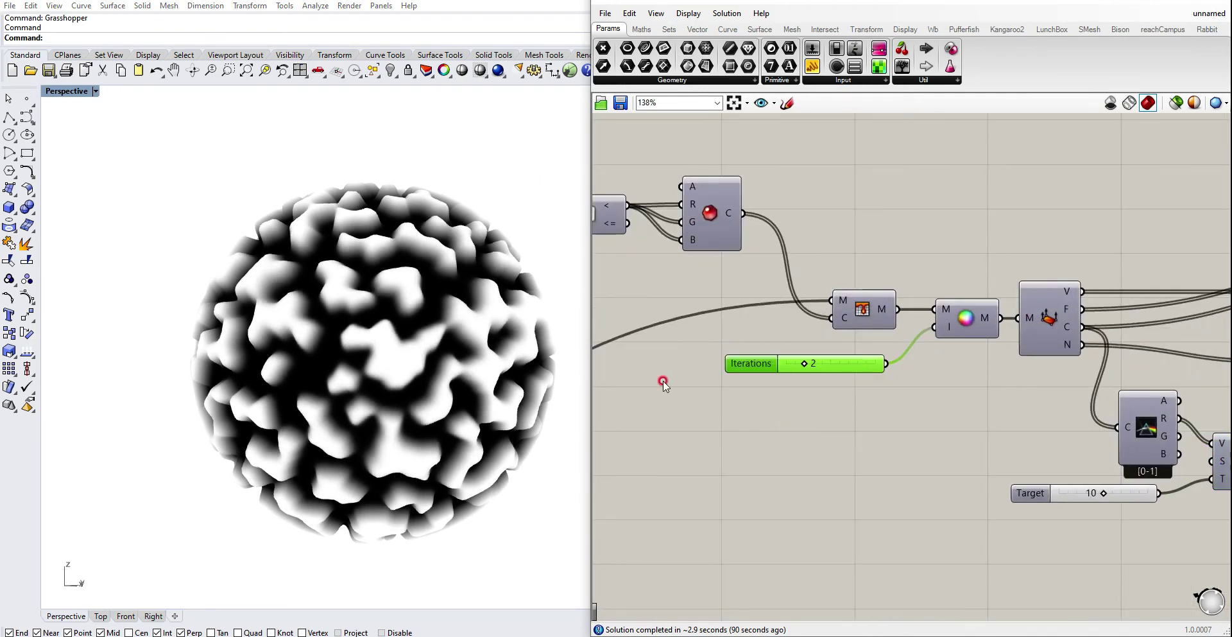
{"action": "right_click_drag", "start_coordinate": [293, 374], "coordinate": [288, 360]}
Set the mesh colour blur's Iterations slider to 5 and view the sphere from another angle.
{"action": "double_click", "coordinate": [834, 363]}
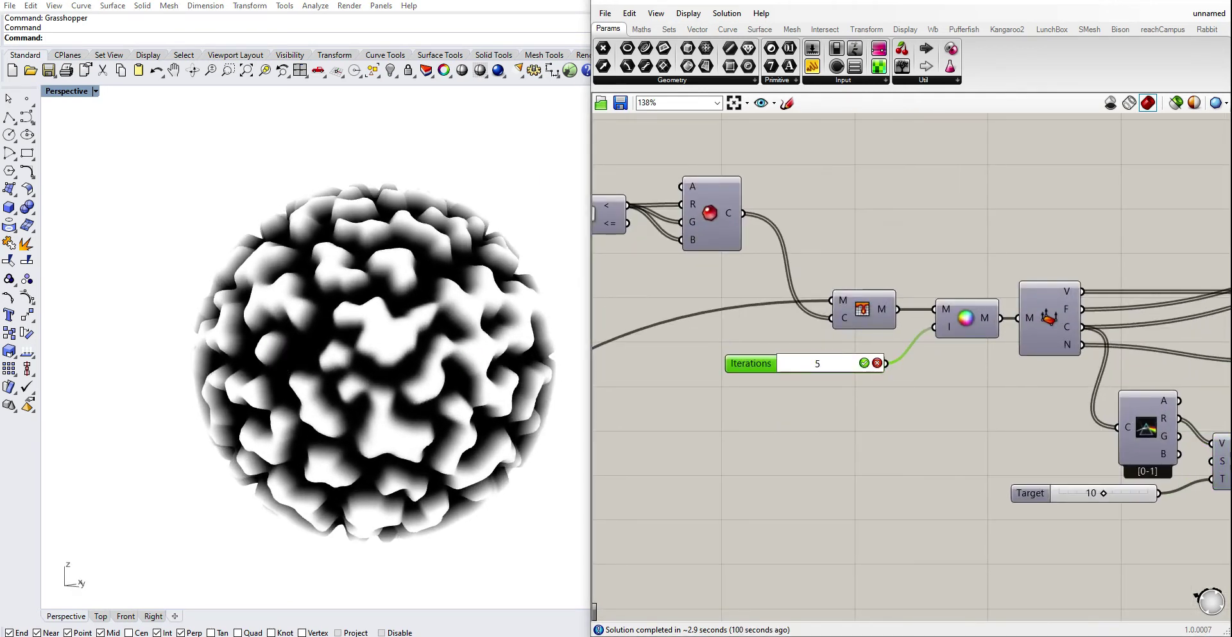
{"action": "key", "text": "Return"}
{"action": "right_click_drag", "start_coordinate": [406, 358], "coordinate": [488, 340]}
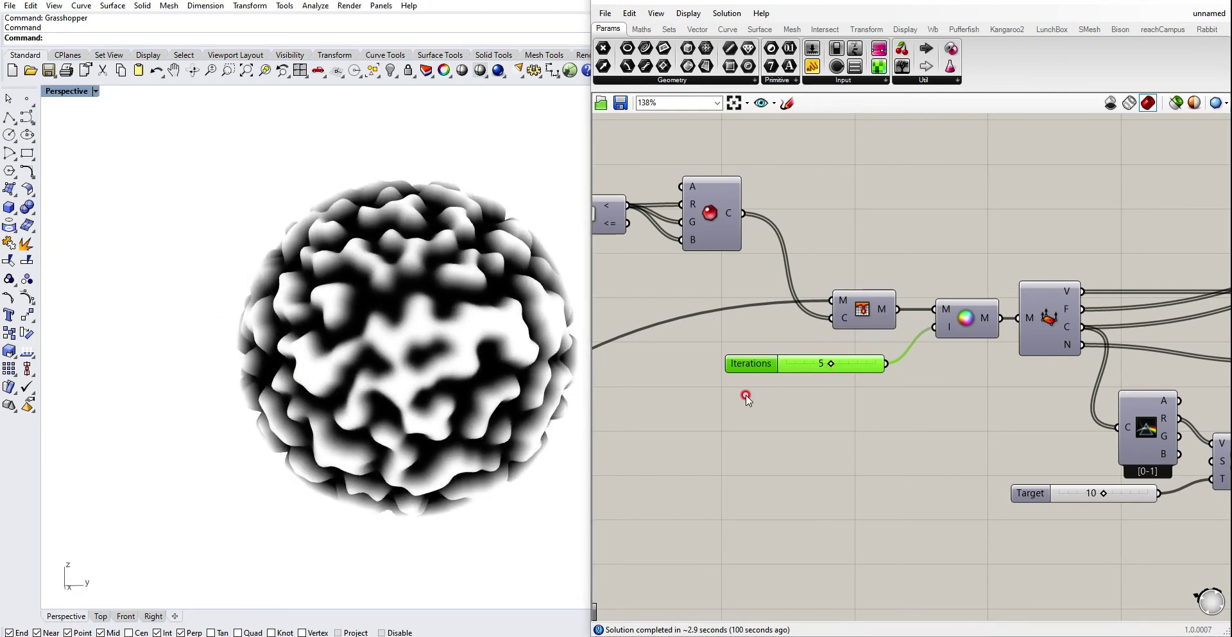
Set the second mesh subdivision's Level slider to 2 and examine the sphere from another angle.
{"action": "scroll", "coordinate": [745, 397], "scroll_direction": "down", "scroll_amount": 3}
{"action": "right_click_drag", "start_coordinate": [745, 397], "coordinate": [1006, 387]}
{"action": "scroll", "coordinate": [834, 436], "scroll_direction": "up", "scroll_amount": 3}
{"action": "right_click_drag", "start_coordinate": [889, 415], "coordinate": [909, 450]}
{"action": "scroll", "coordinate": [908, 414], "scroll_direction": "down", "scroll_amount": 2}
{"action": "scroll", "coordinate": [964, 450], "scroll_direction": "up", "scroll_amount": 3}
{"action": "double_click", "coordinate": [839, 451]}
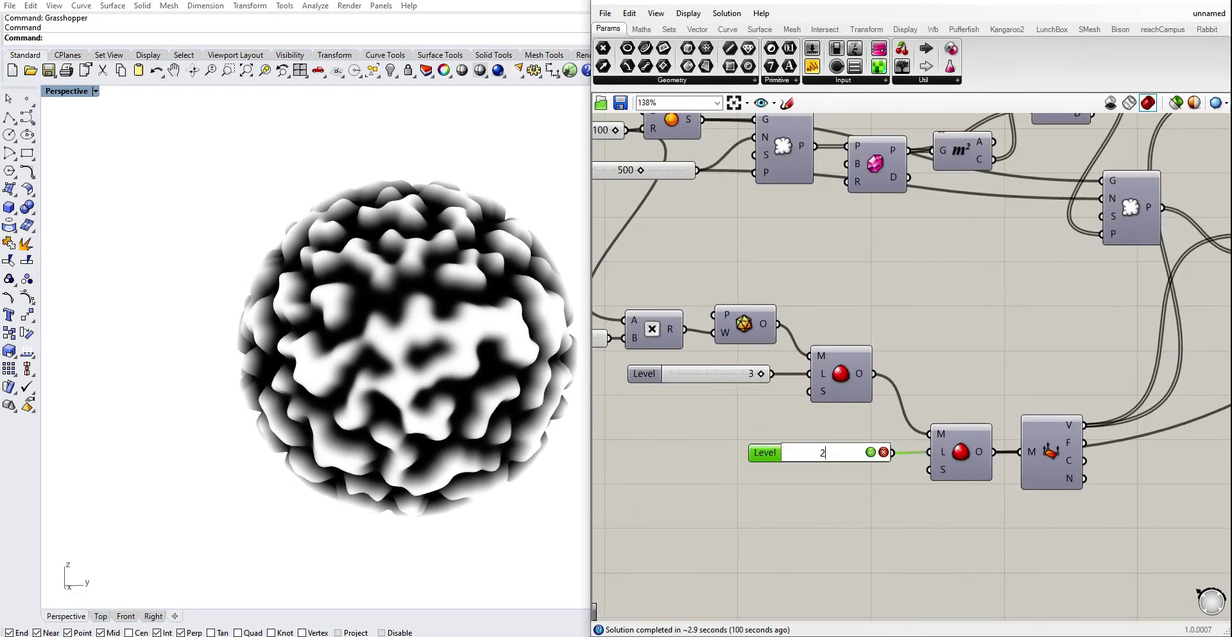
{"action": "type", "text": "2"}
{"action": "key", "text": "Return"}
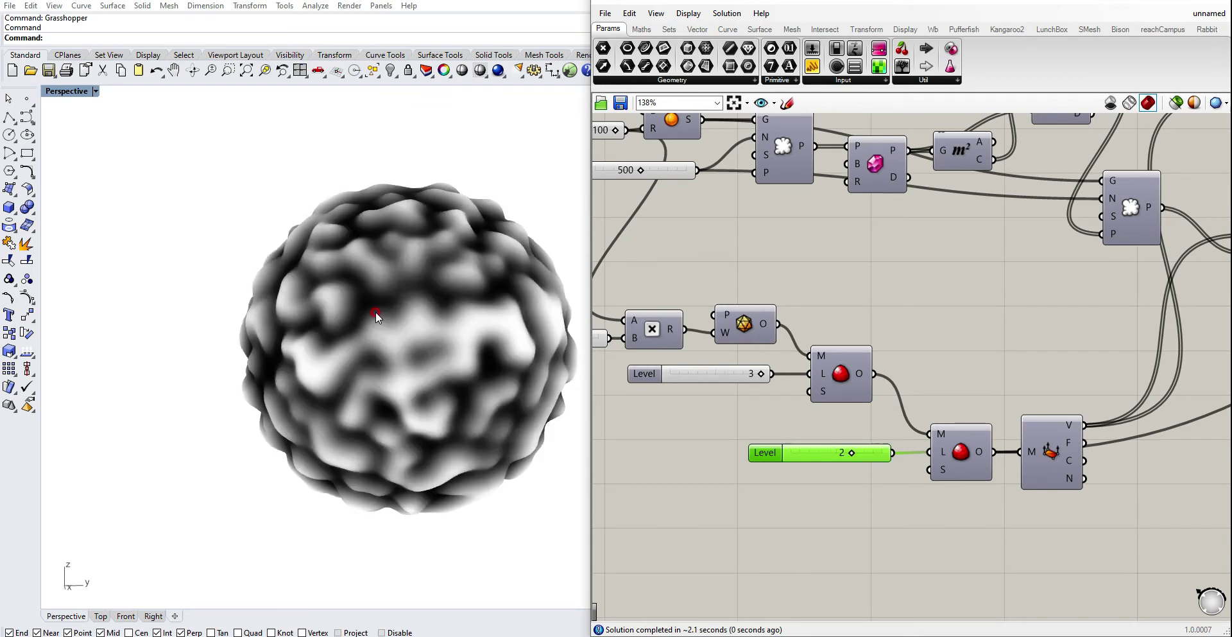
{"action": "right_click_drag", "start_coordinate": [374, 310], "coordinate": [542, 353]}
Set the second mesh subdivision's Level slider back to 3.
{"action": "double_click", "coordinate": [840, 456]}
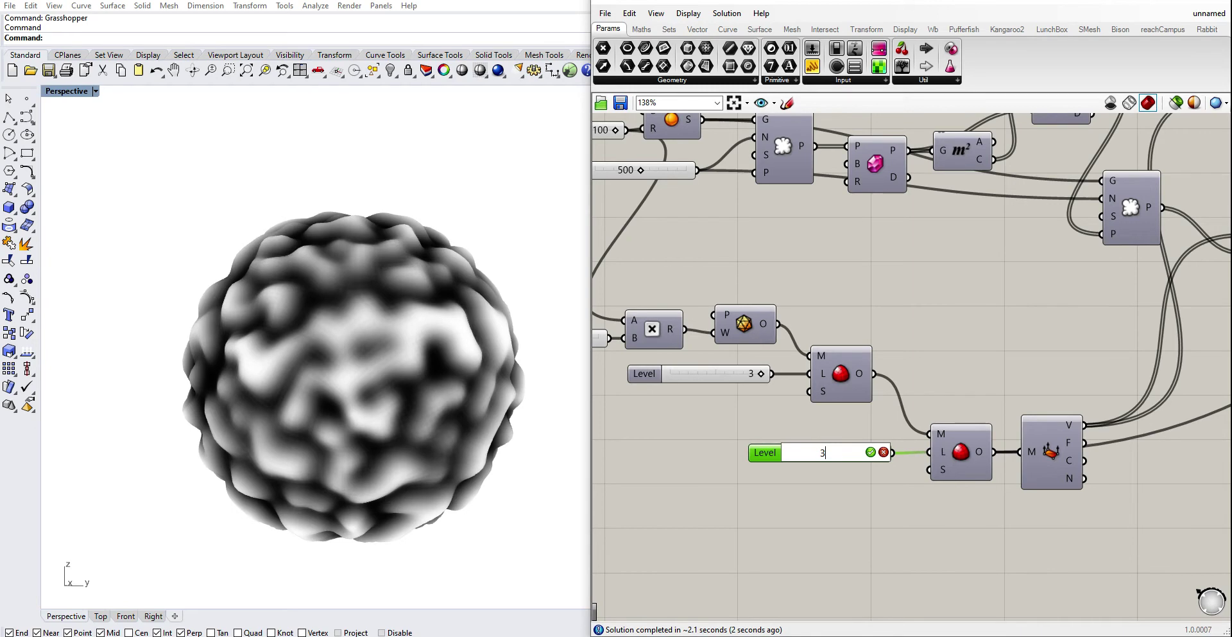
{"action": "key", "text": "Return"}
{"action": "left_click", "coordinate": [745, 278]}
Test the point Count slider at 20 and restore it to 500.
{"action": "scroll", "coordinate": [807, 384], "scroll_direction": "down", "scroll_amount": 3}
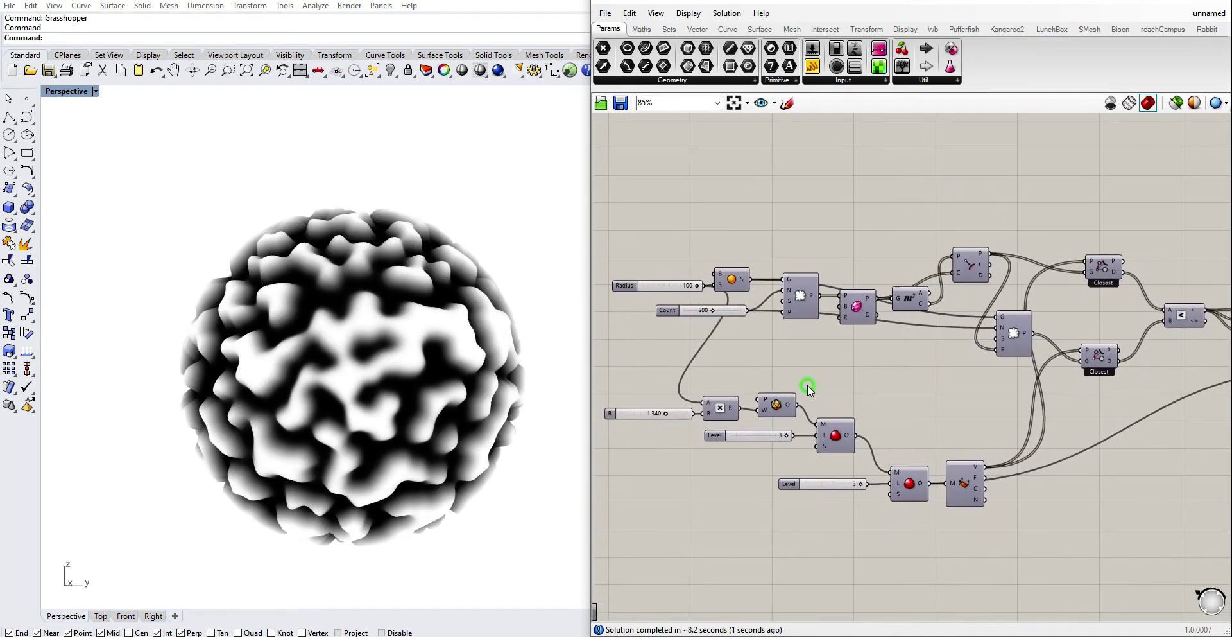
{"action": "scroll", "coordinate": [757, 285], "scroll_direction": "up", "scroll_amount": 3}
{"action": "double_click", "coordinate": [718, 310]}
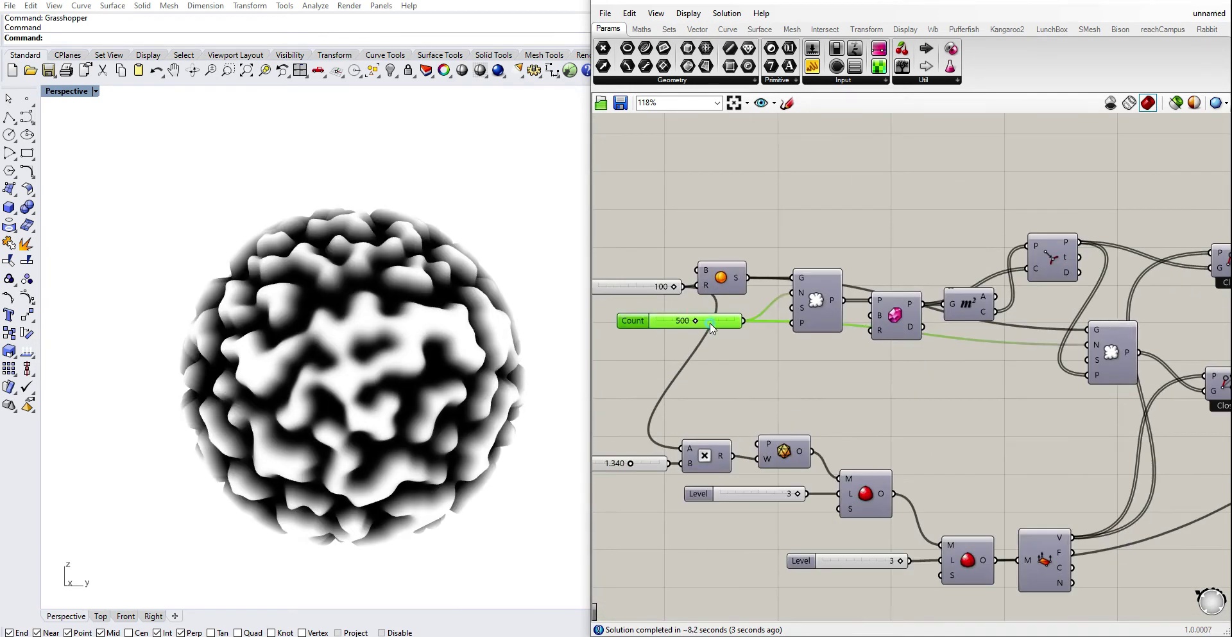
{"action": "type", "text": "20"}
{"action": "key", "text": "Return"}
{"action": "double_click", "coordinate": [721, 320]}
{"action": "key", "text": "Return"}
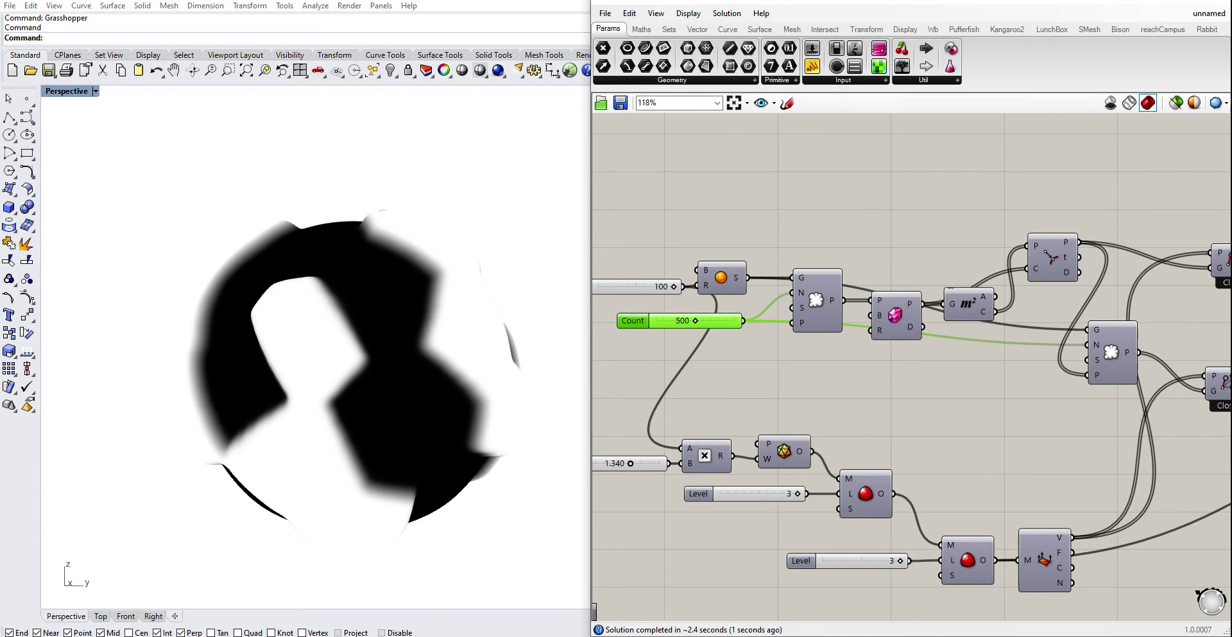
{"action": "left_click", "coordinate": [738, 347]}
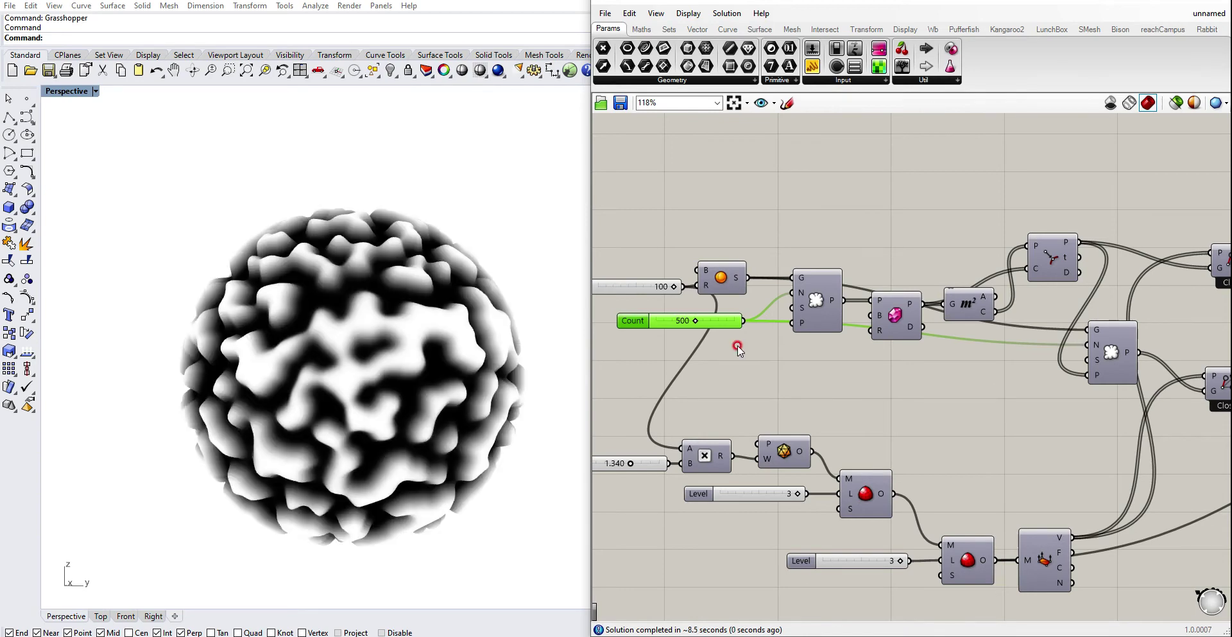
Reposition the Construct Mesh component directly beside the Move component.
{"action": "scroll", "coordinate": [811, 356], "scroll_direction": "down", "scroll_amount": 5}
{"action": "right_click_drag", "start_coordinate": [1043, 359], "coordinate": [787, 356]}
{"action": "scroll", "coordinate": [1067, 359], "scroll_direction": "up", "scroll_amount": 4}
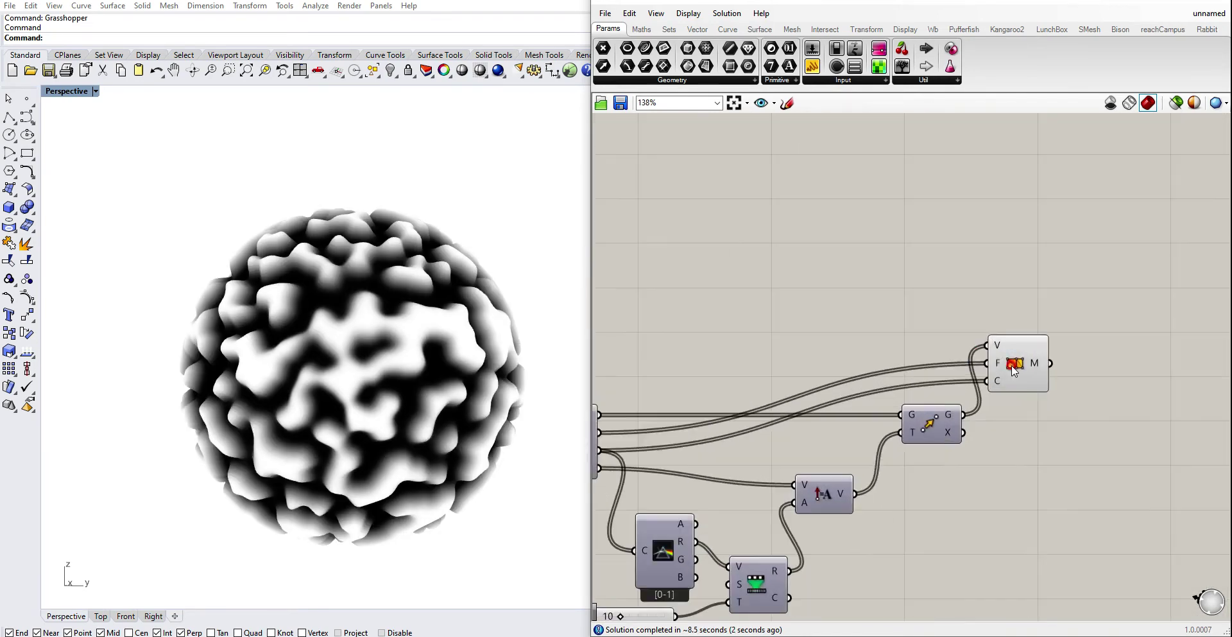
{"action": "left_click_drag", "start_coordinate": [862, 353], "coordinate": [878, 450]}
{"action": "right_click_drag", "start_coordinate": [964, 445], "coordinate": [868, 398]}
{"action": "left_click", "coordinate": [868, 399]}
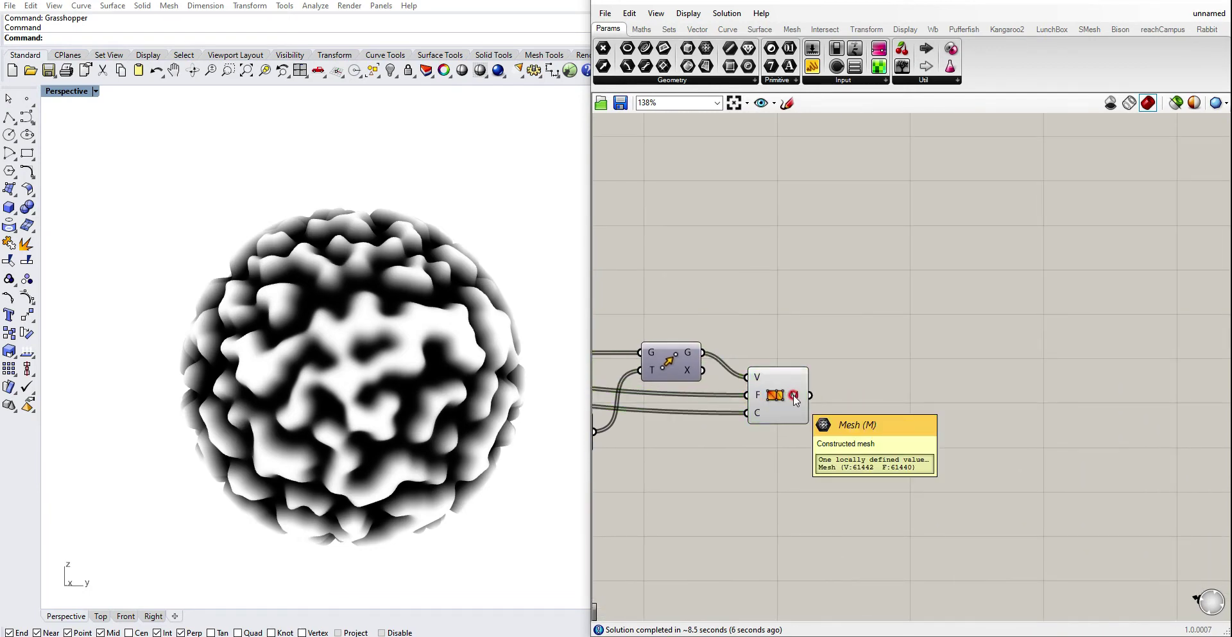
Add a Deconstruct Mesh component after Construct Mesh and connect Construct Mesh's M output to its M input.
{"action": "right_click_drag", "start_coordinate": [794, 396], "coordinate": [808, 359]}
{"action": "scroll", "coordinate": [792, 338], "scroll_direction": "down", "scroll_amount": 1}
{"action": "left_click", "coordinate": [956, 384]}
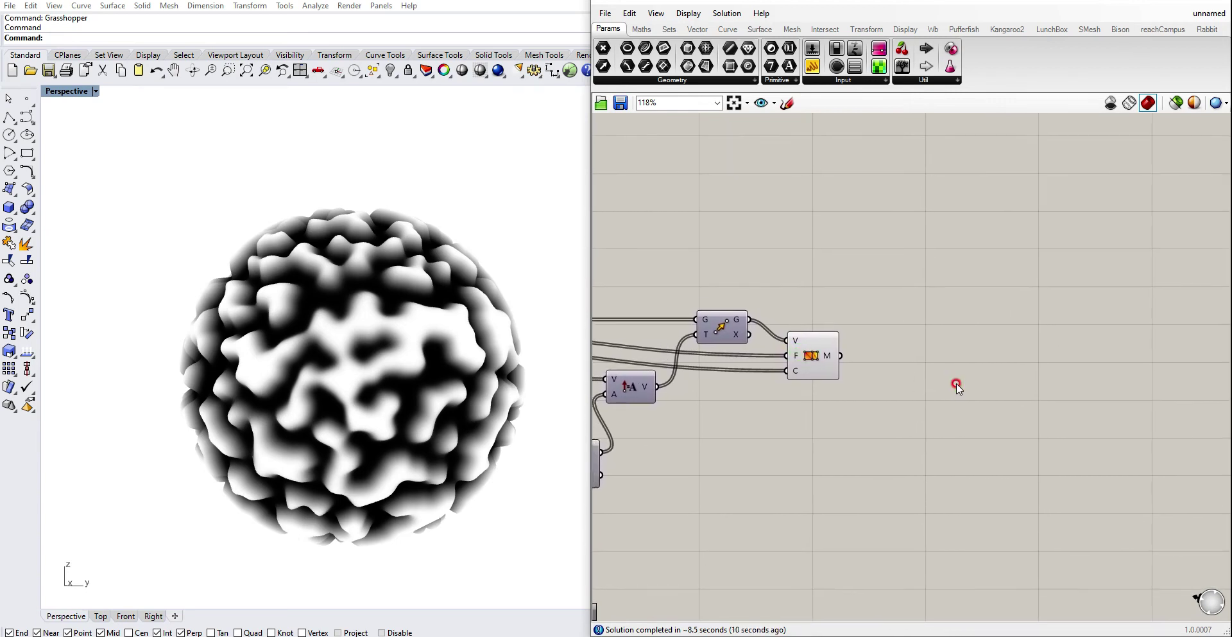
{"action": "double_click", "coordinate": [956, 386]}
{"action": "type", "text": "decons"}
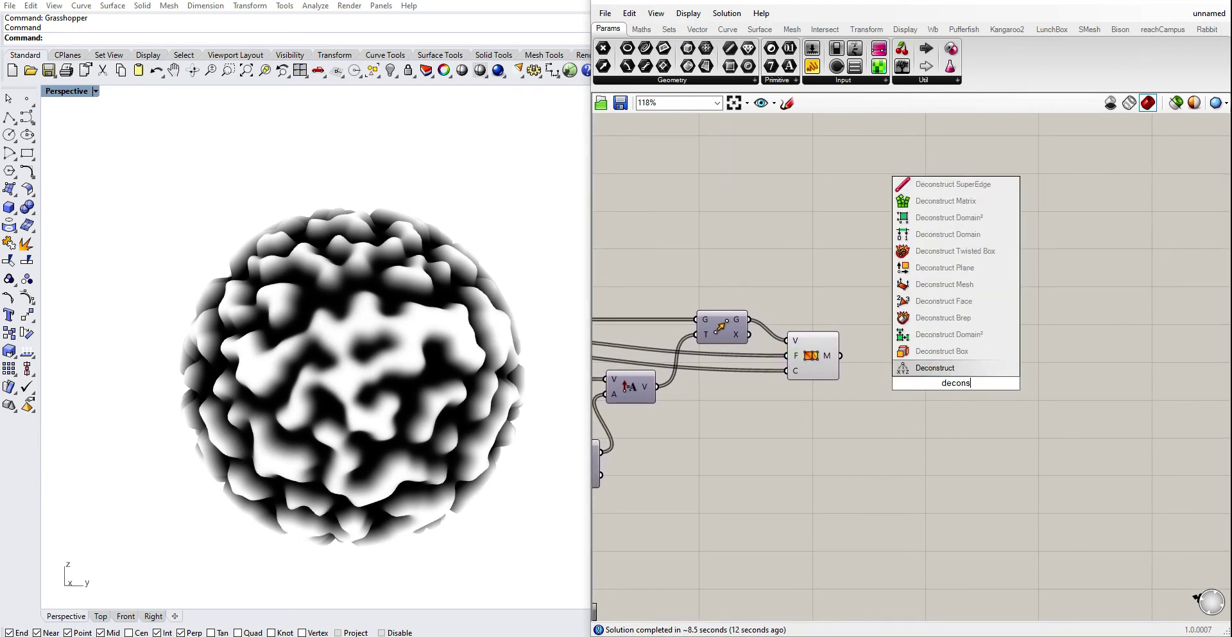
{"action": "type", "text": "truct mesh"}
{"action": "key", "text": "Return"}
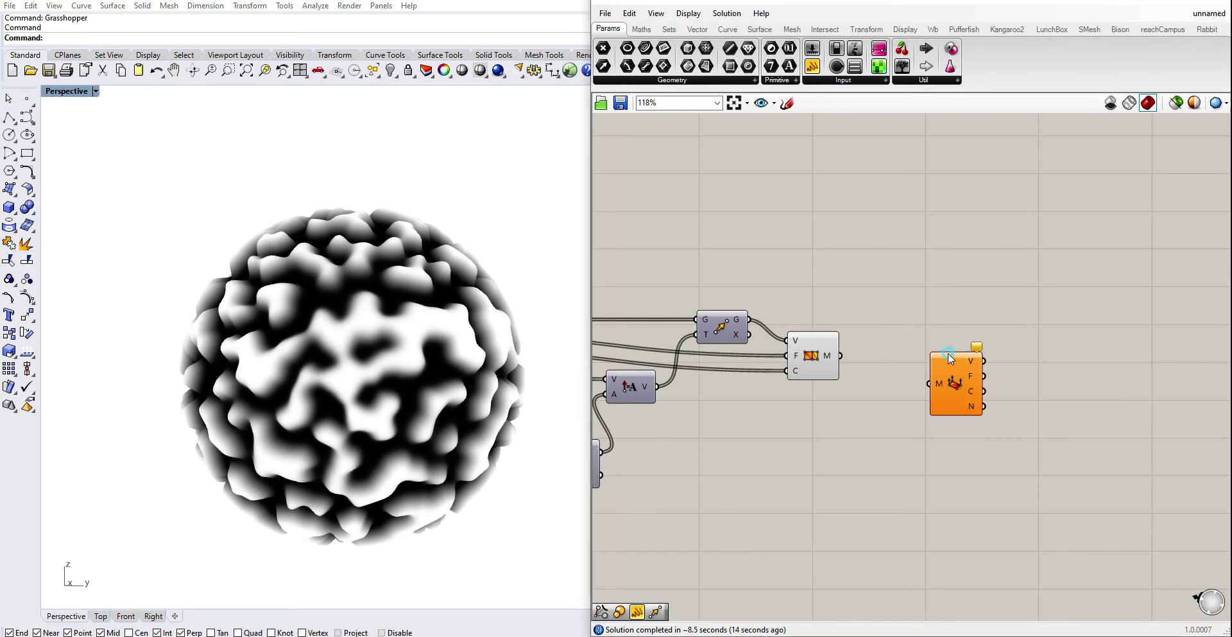
{"action": "left_click_drag", "start_coordinate": [839, 355], "coordinate": [918, 425]}
{"action": "right_click_drag", "start_coordinate": [978, 406], "coordinate": [883, 372]}
{"action": "left_click", "coordinate": [883, 372]}
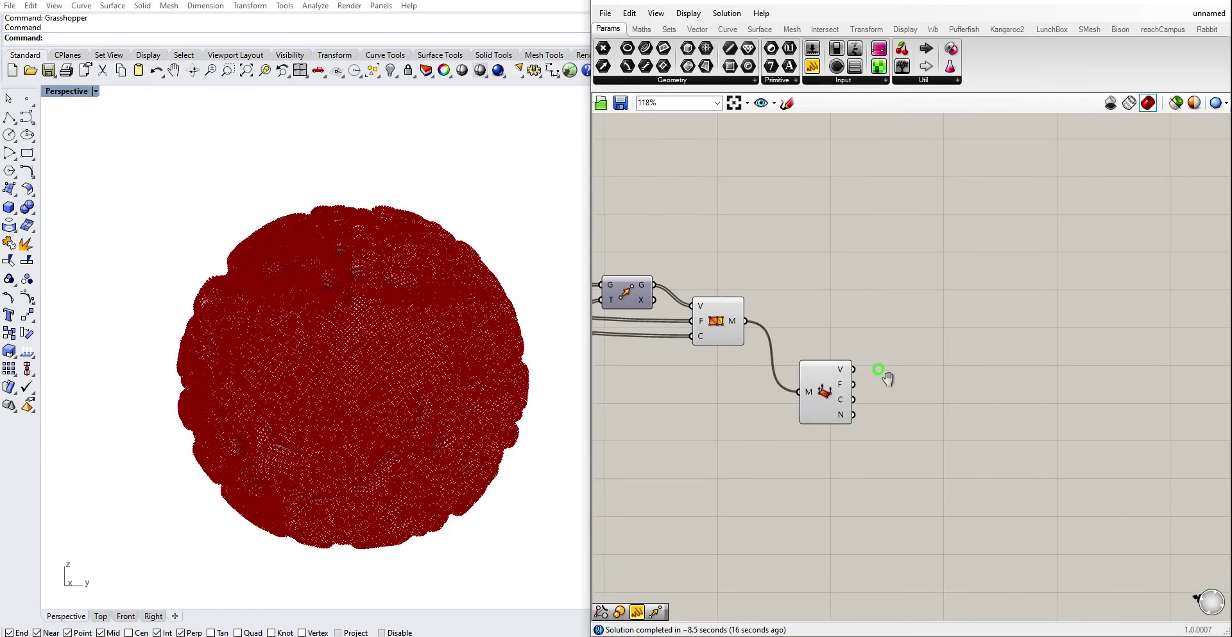
Add a Pull Point component and connect the new Deconstruct Mesh's V output to its P input.
{"action": "double_click", "coordinate": [898, 388]}
{"action": "type", "text": "pull"}
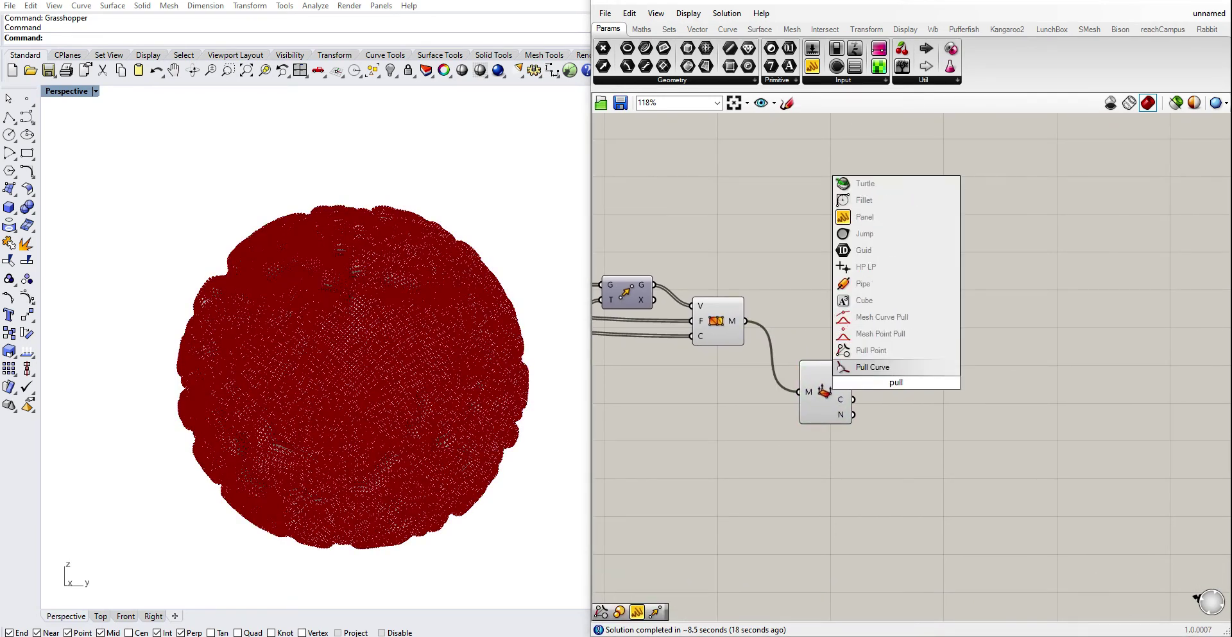
{"action": "left_click", "coordinate": [860, 350]}
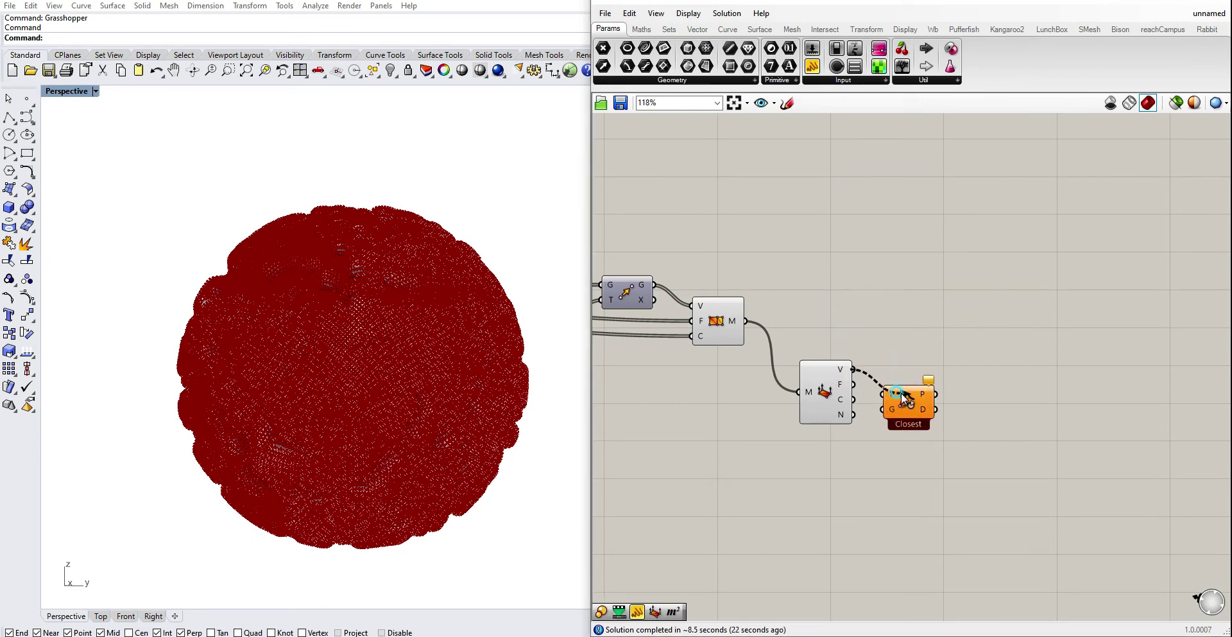
{"action": "left_click_drag", "start_coordinate": [849, 370], "coordinate": [893, 394]}
Move Pull Point closer to the start of the definition and connect the Sphere component's S output to its G input.
{"action": "scroll", "coordinate": [898, 395], "scroll_direction": "down", "scroll_amount": 5}
{"action": "right_click_drag", "start_coordinate": [905, 398], "coordinate": [1010, 396]}
{"action": "left_click_drag", "start_coordinate": [1011, 396], "coordinate": [811, 450]}
{"action": "right_click_drag", "start_coordinate": [796, 440], "coordinate": [1036, 426]}
{"action": "scroll", "coordinate": [757, 364], "scroll_direction": "up", "scroll_amount": 4}
{"action": "right_click_drag", "start_coordinate": [757, 364], "coordinate": [843, 356]}
{"action": "scroll", "coordinate": [873, 346], "scroll_direction": "down", "scroll_amount": 2}
{"action": "right_click_drag", "start_coordinate": [717, 267], "coordinate": [668, 248]}
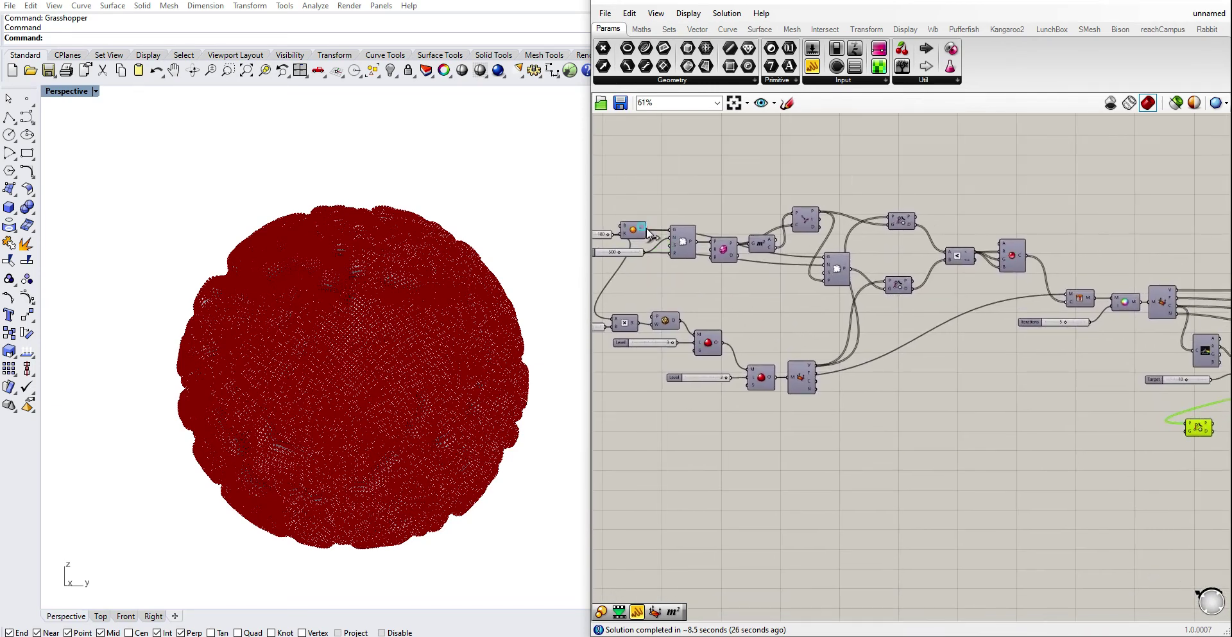
{"action": "left_click_drag", "start_coordinate": [650, 235], "coordinate": [1184, 442]}
Place Pull Point back beside the last Deconstruct Mesh component.
{"action": "right_click_drag", "start_coordinate": [1189, 429], "coordinate": [787, 424]}
{"action": "left_click_drag", "start_coordinate": [786, 424], "coordinate": [1083, 389]}
{"action": "scroll", "coordinate": [1072, 402], "scroll_direction": "up", "scroll_amount": 3}
{"action": "right_click_drag", "start_coordinate": [1072, 402], "coordinate": [1082, 433]}
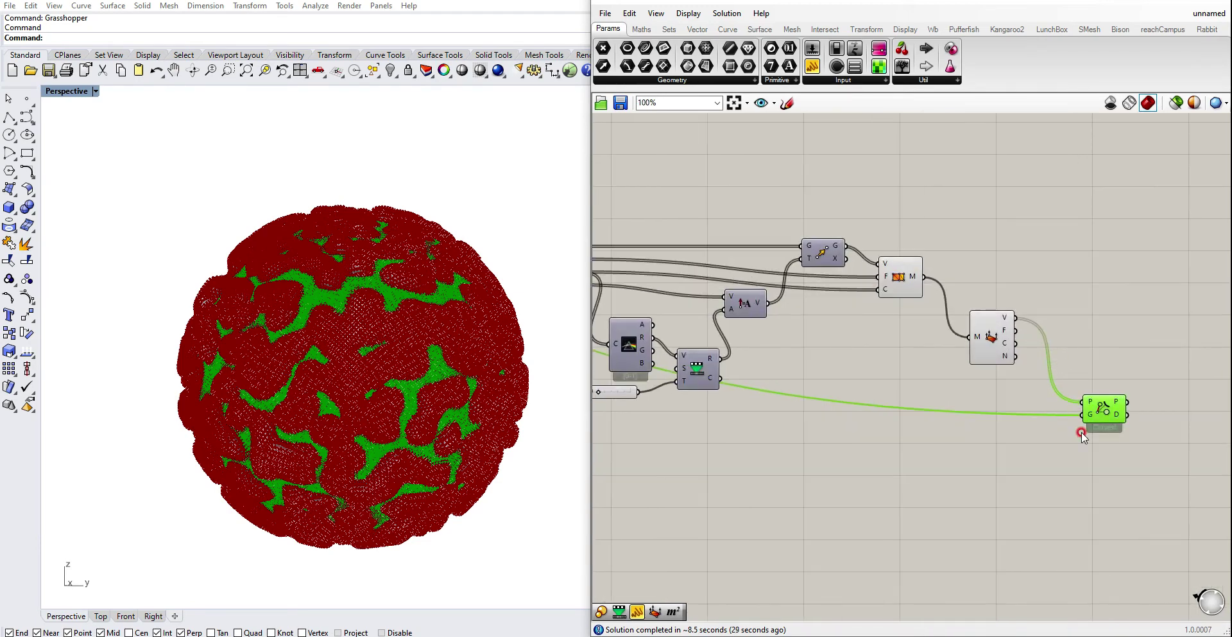
{"action": "left_click_drag", "start_coordinate": [1106, 406], "coordinate": [1056, 376]}
{"action": "right_click_drag", "start_coordinate": [1056, 376], "coordinate": [938, 416]}
{"action": "left_click_drag", "start_coordinate": [939, 416], "coordinate": [959, 404]}
{"action": "double_click", "coordinate": [998, 305]}
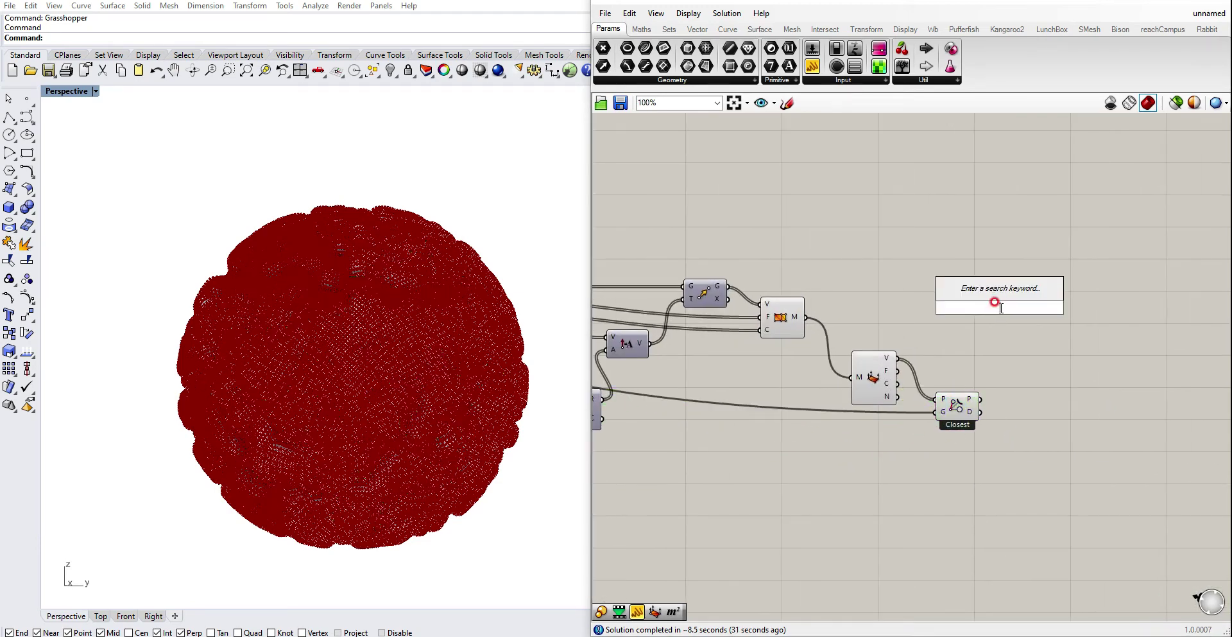
{"action": "type", "text": "mash"}
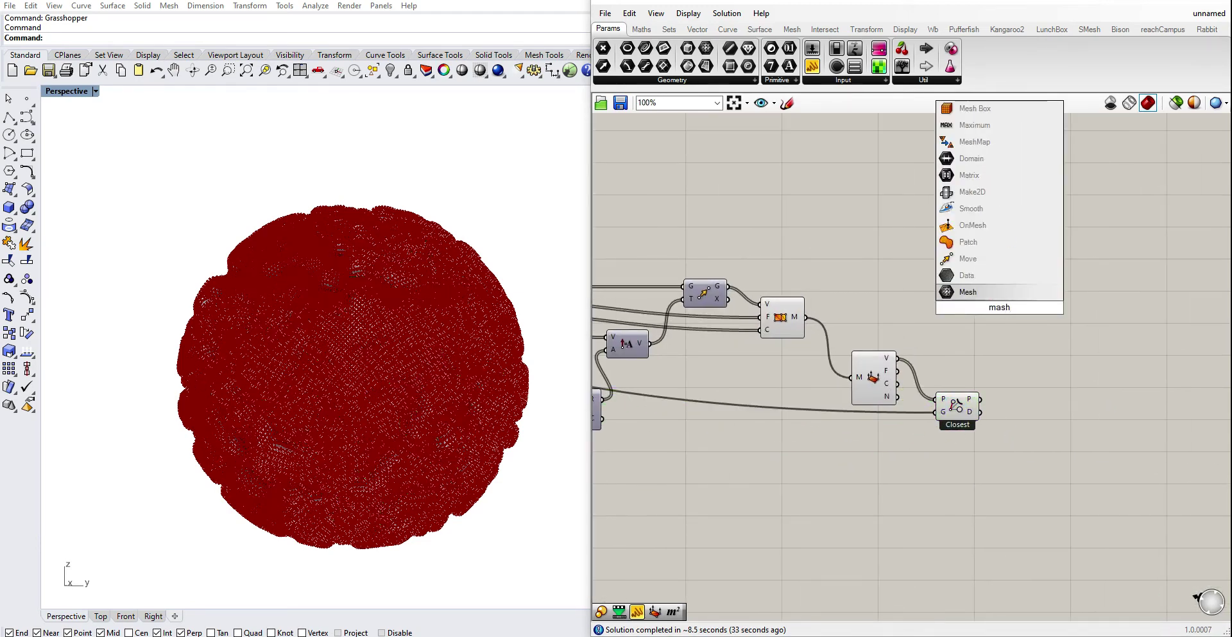
{"action": "type", "text": " colour"}
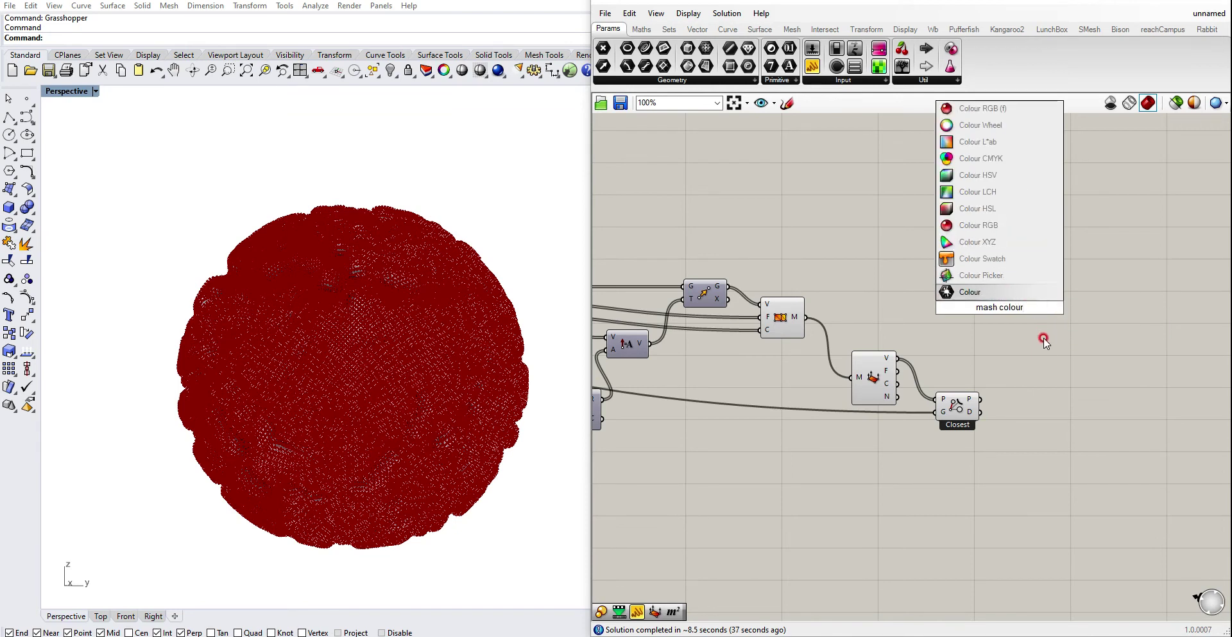
{"action": "key", "text": "BackSpace"}
{"action": "key", "text": "BackSpace"}
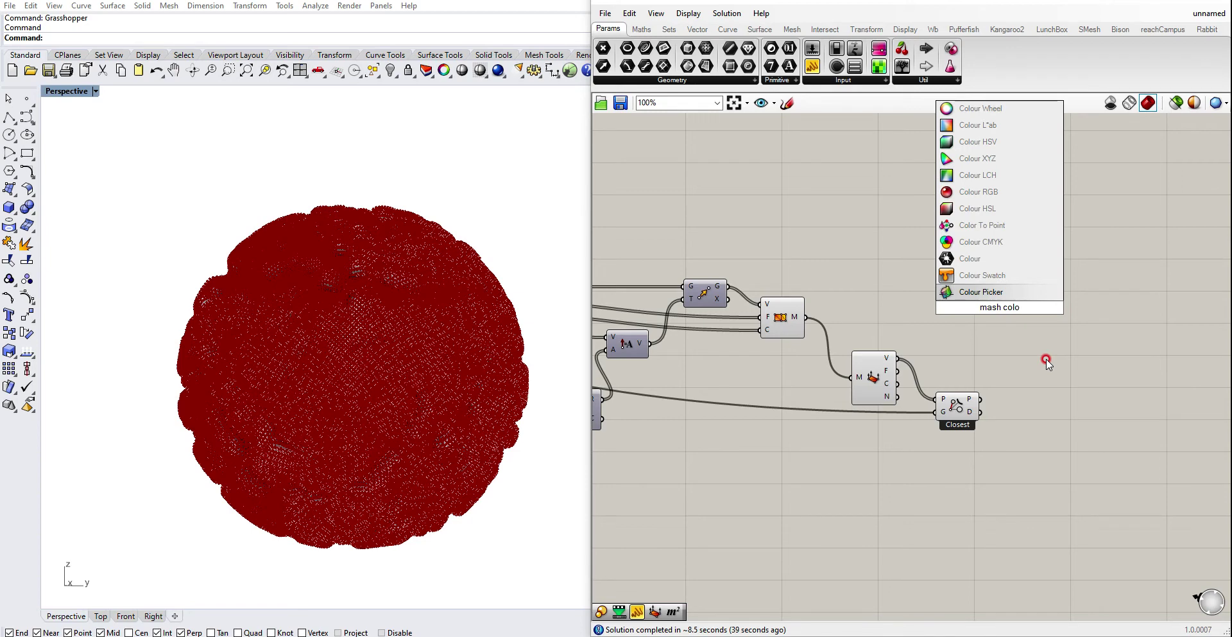
{"action": "key", "text": "BackSpace"}
{"action": "key", "text": "BackSpace"}
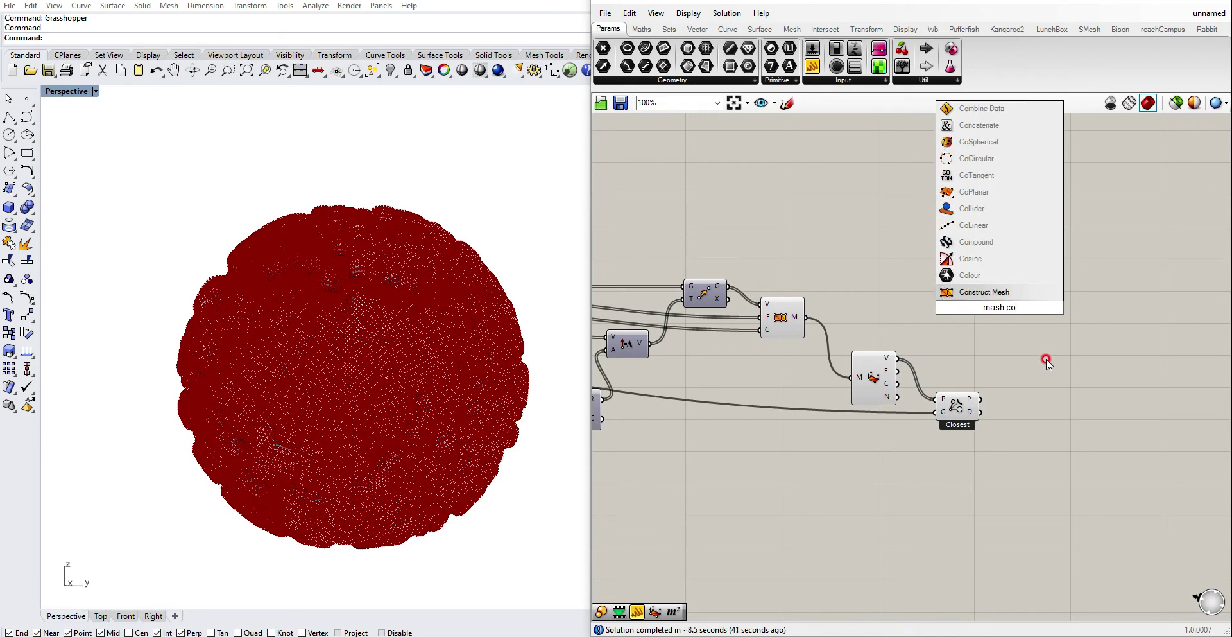
{"action": "type", "text": "l"}
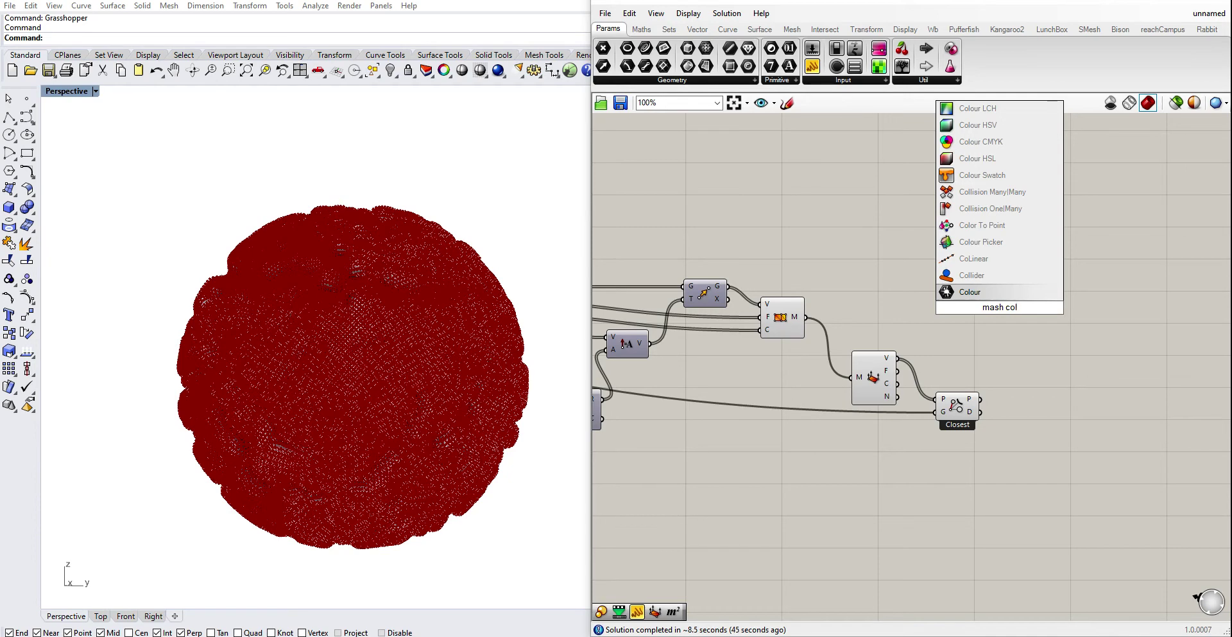
{"action": "left_click", "coordinate": [937, 415]}
Duplicate the Mesh Colours component and place the copy at the end of the definition, beyond Pull Point.
{"action": "scroll", "coordinate": [938, 415], "scroll_direction": "down", "scroll_amount": 3}
{"action": "right_click_drag", "start_coordinate": [717, 399], "coordinate": [904, 373]}
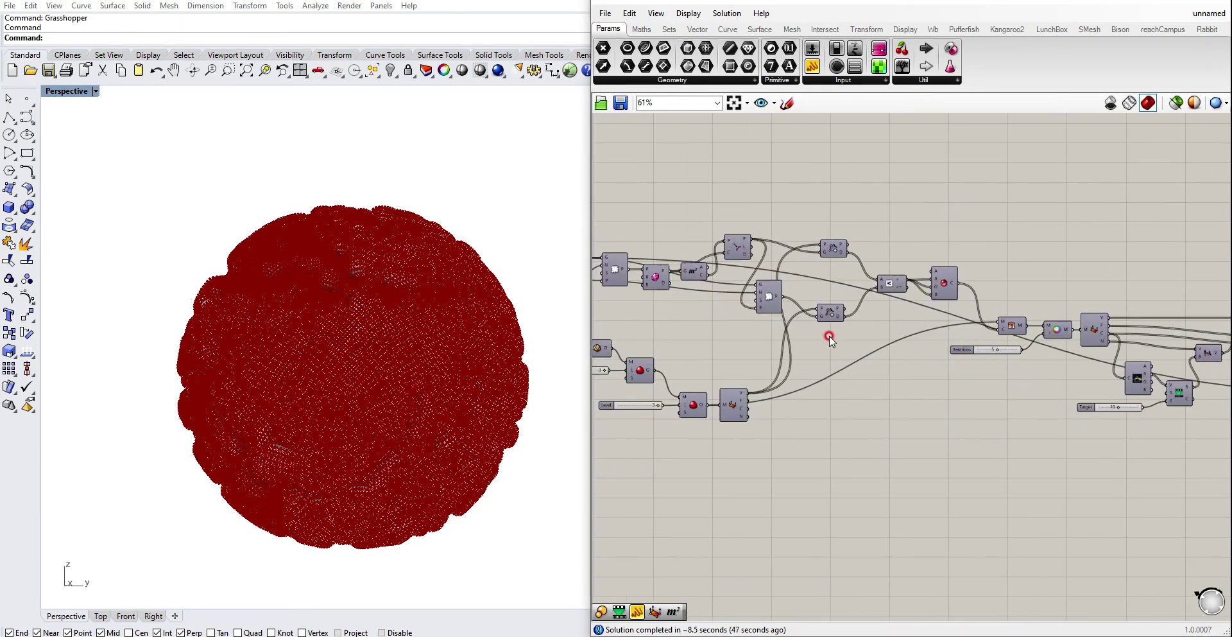
{"action": "scroll", "coordinate": [980, 334], "scroll_direction": "up", "scroll_amount": 3}
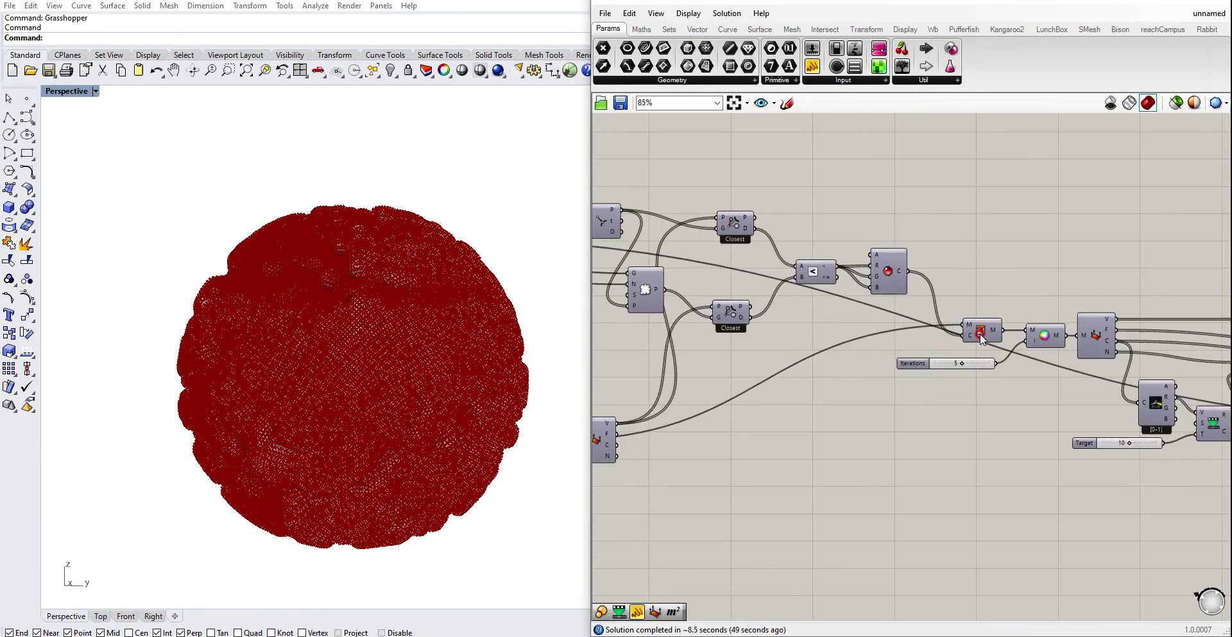
{"action": "left_click_drag", "start_coordinate": [981, 333], "coordinate": [1098, 233], "text": "alt"}
{"action": "scroll", "coordinate": [1099, 233], "scroll_direction": "down", "scroll_amount": 3}
{"action": "right_click_drag", "start_coordinate": [1098, 233], "coordinate": [832, 270]}
{"action": "left_click_drag", "start_coordinate": [832, 270], "coordinate": [1125, 277]}
{"action": "scroll", "coordinate": [1124, 277], "scroll_direction": "up", "scroll_amount": 3}
{"action": "right_click_drag", "start_coordinate": [1125, 277], "coordinate": [848, 277]}
{"action": "left_click_drag", "start_coordinate": [831, 280], "coordinate": [964, 459]}
{"action": "scroll", "coordinate": [964, 459], "scroll_direction": "up", "scroll_amount": 1}
{"action": "left_click", "coordinate": [959, 438]}
{"action": "left_click_drag", "start_coordinate": [972, 418], "coordinate": [1020, 264]}
Connect Construct Mesh's M output to the copied Mesh Colours' M input and disconnect the copy's C input.
{"action": "left_click", "coordinate": [763, 299]}
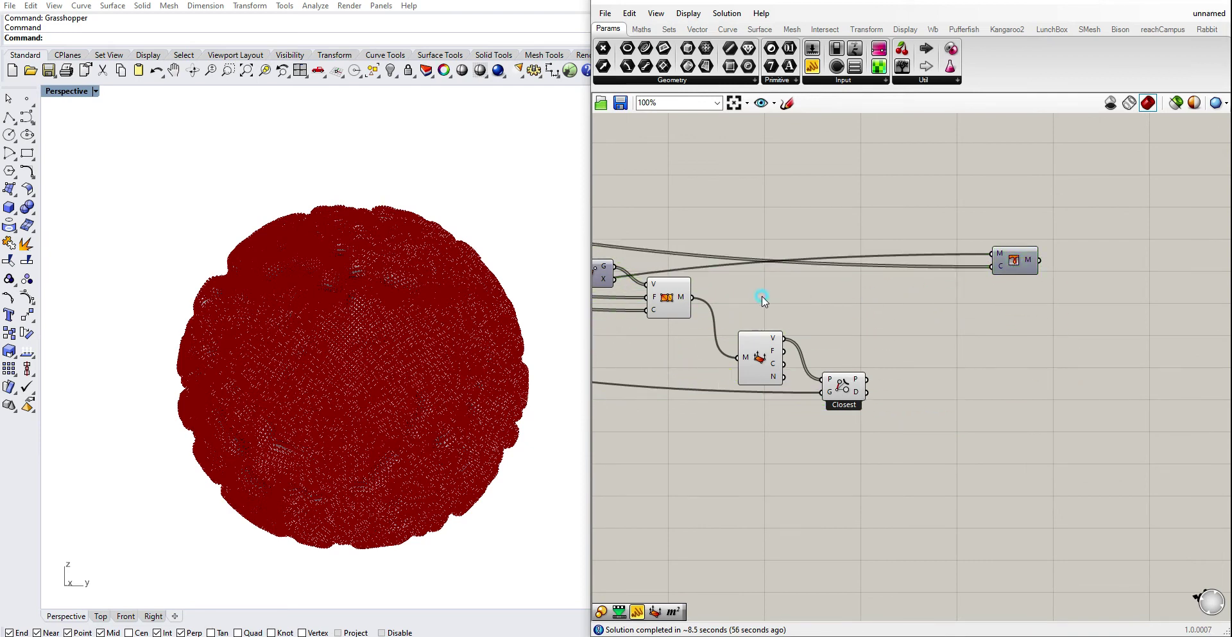
{"action": "right_click", "coordinate": [1001, 266]}
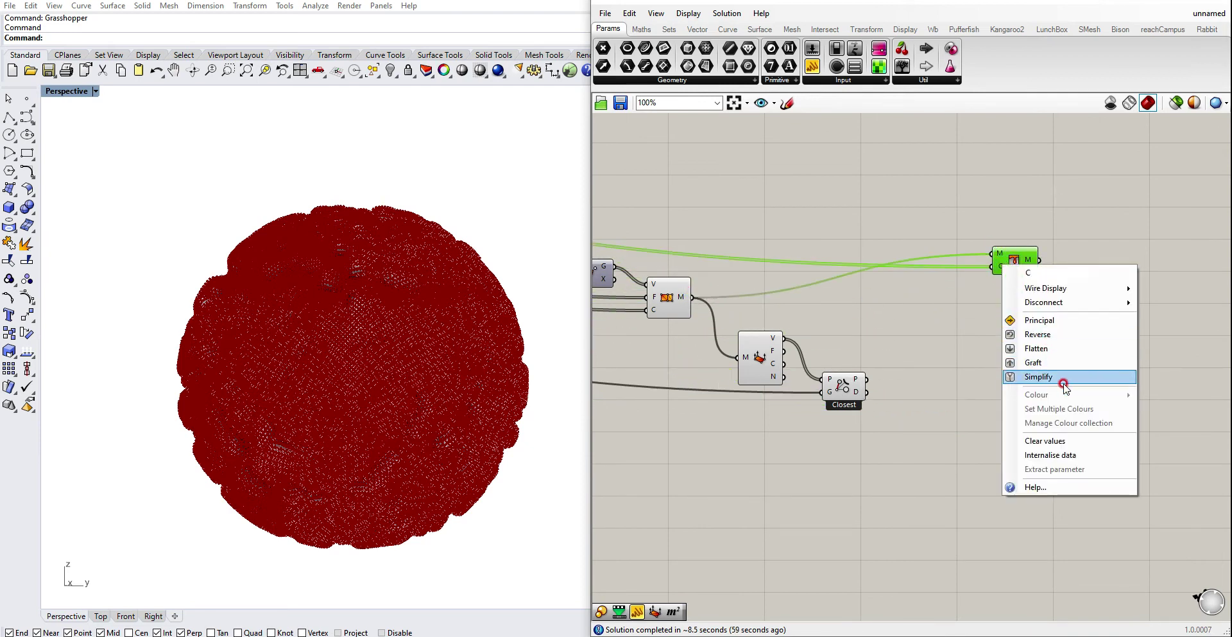
{"action": "mouse_move", "coordinate": [1062, 303]}
{"action": "left_click", "coordinate": [999, 306]}
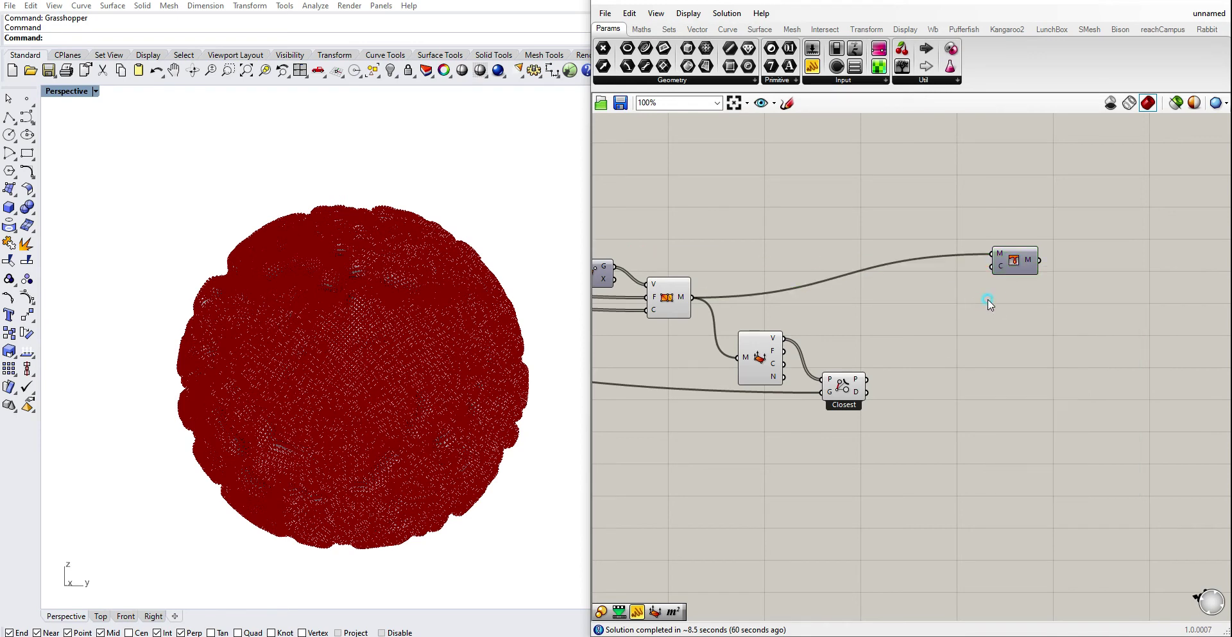
{"action": "left_click_drag", "start_coordinate": [1016, 263], "coordinate": [1073, 242]}
Add a Gradient component and arrange it below the copied Mesh Colours component.
{"action": "double_click", "coordinate": [963, 326]}
{"action": "type", "text": "gradi"}
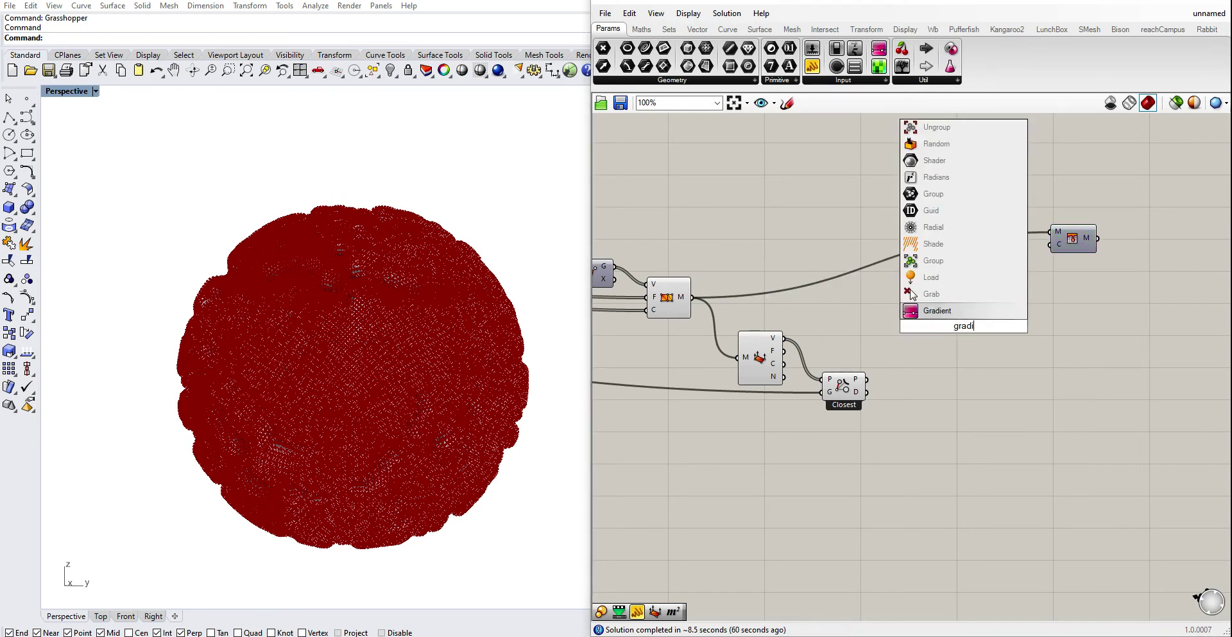
{"action": "left_click", "coordinate": [981, 319]}
{"action": "right_click_drag", "start_coordinate": [977, 322], "coordinate": [871, 357]}
{"action": "left_click_drag", "start_coordinate": [868, 358], "coordinate": [1005, 353]}
{"action": "left_click_drag", "start_coordinate": [973, 283], "coordinate": [1112, 281]}
{"action": "right_click_drag", "start_coordinate": [1073, 307], "coordinate": [1070, 310]}
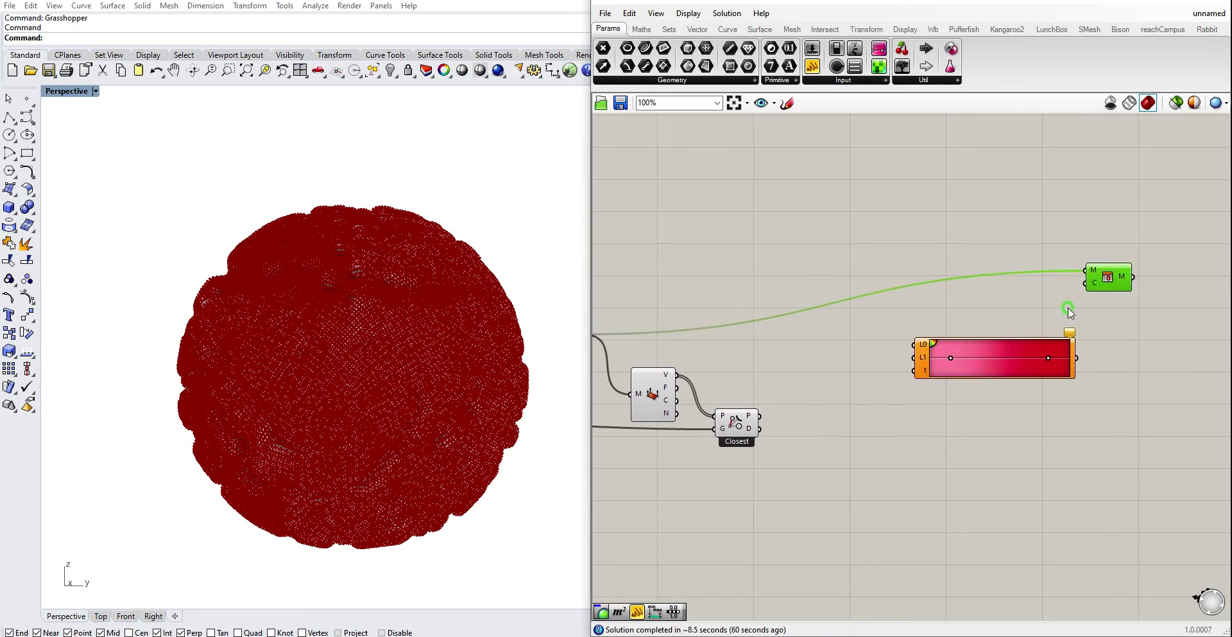
Set the gradient's start colour to light pink and its end colour to black.
{"action": "right_click", "coordinate": [961, 349]}
{"action": "left_click", "coordinate": [951, 357]}
{"action": "left_click_drag", "start_coordinate": [1005, 418], "coordinate": [1073, 362]}
{"action": "left_click", "coordinate": [1049, 346]}
{"action": "left_click", "coordinate": [1047, 357]}
{"action": "left_click_drag", "start_coordinate": [1131, 417], "coordinate": [1128, 452]}
{"action": "left_click", "coordinate": [1045, 322]}
{"action": "right_click_drag", "start_coordinate": [1017, 322], "coordinate": [1008, 321]}
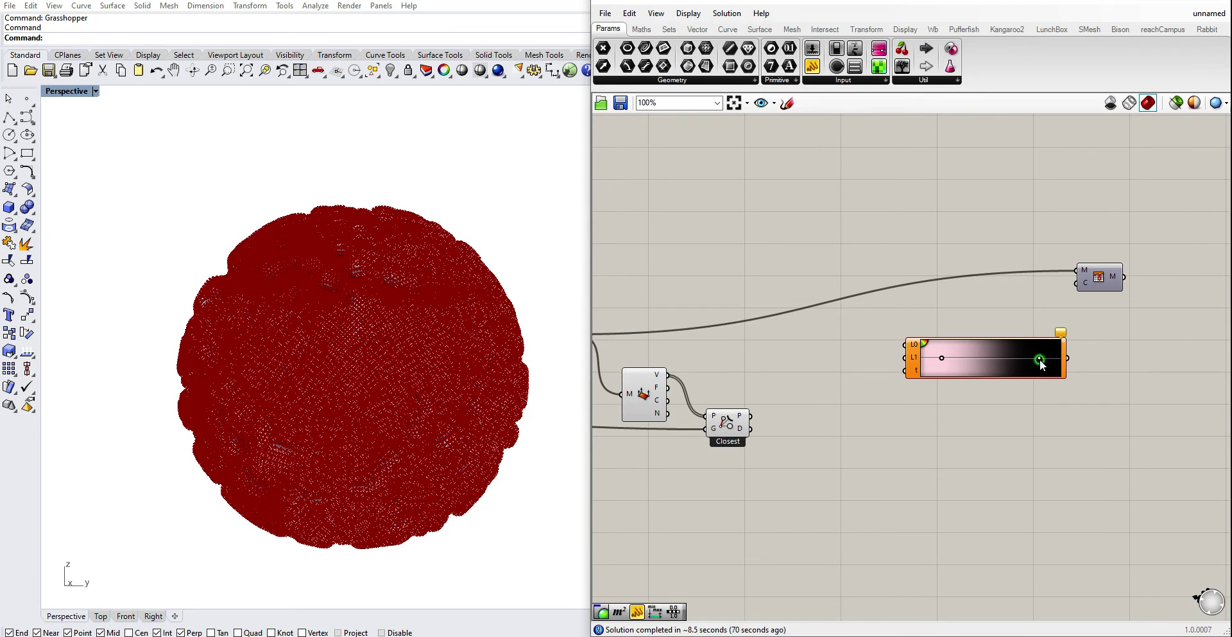
Set the gradient's end colour to yellow and its start colour to grey.
{"action": "left_click", "coordinate": [1039, 360]}
{"action": "left_click_drag", "start_coordinate": [1117, 496], "coordinate": [1183, 498]}
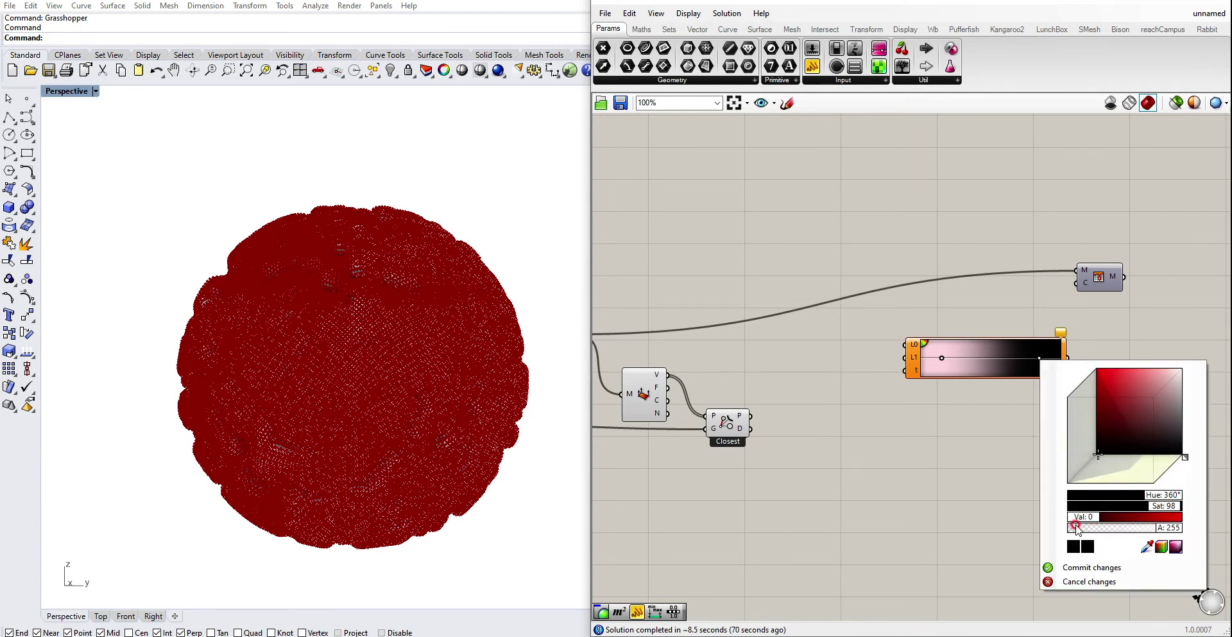
{"action": "left_click_drag", "start_coordinate": [1076, 520], "coordinate": [1102, 506]}
{"action": "left_click", "coordinate": [1005, 486]}
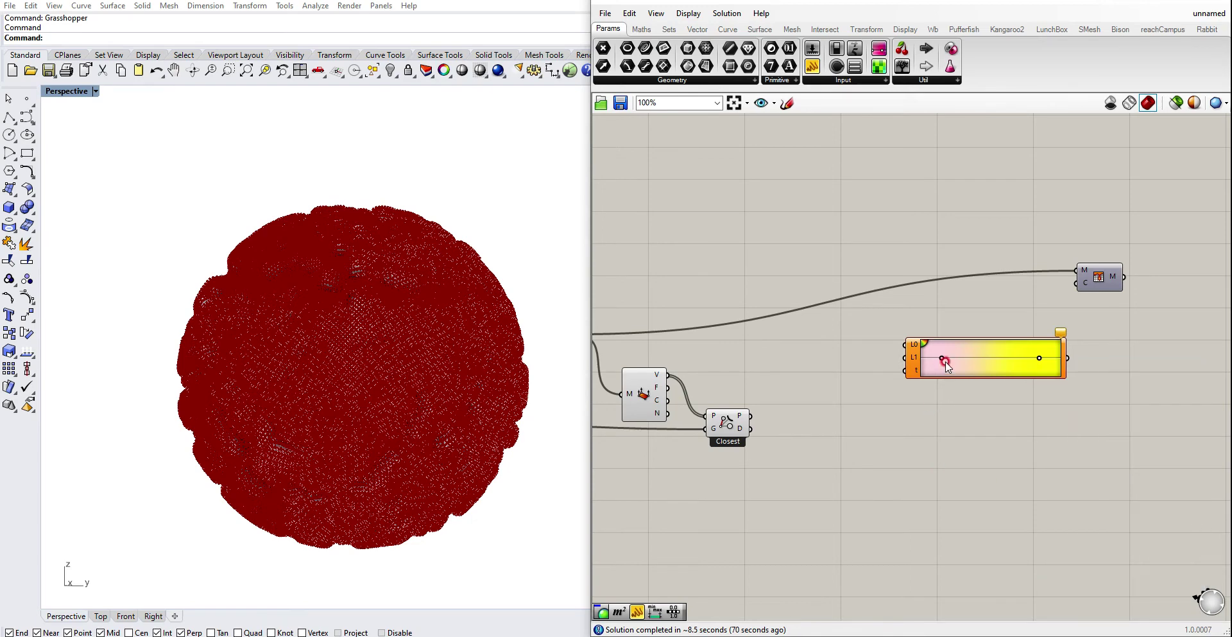
{"action": "left_click", "coordinate": [938, 358]}
{"action": "left_click_drag", "start_coordinate": [1087, 424], "coordinate": [1092, 398]}
{"action": "left_click", "coordinate": [841, 402]}
Add a Bounds component beside the Closest Point component and feed it the D distance output.
{"action": "right_click_drag", "start_coordinate": [786, 426], "coordinate": [859, 426]}
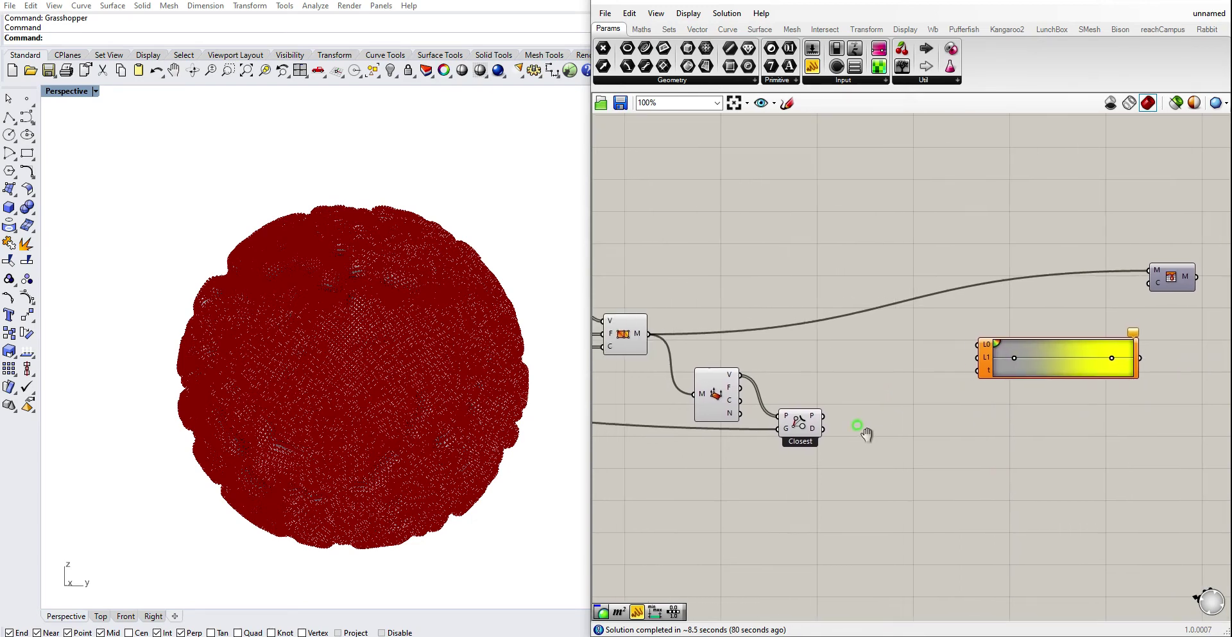
{"action": "double_click", "coordinate": [876, 437]}
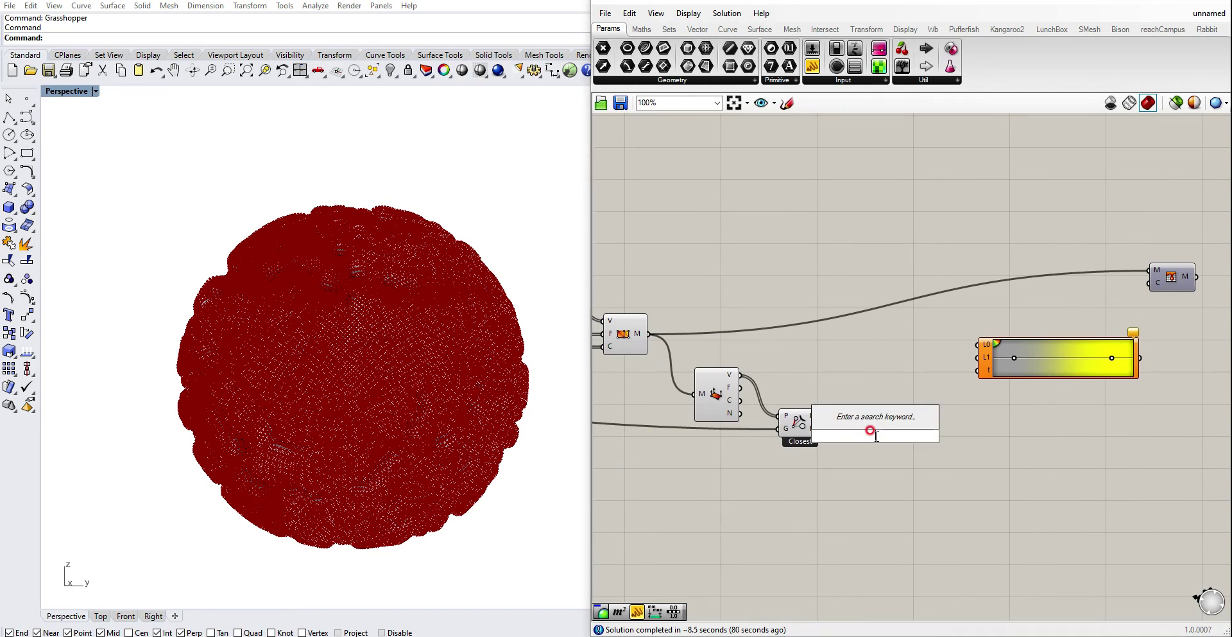
{"action": "type", "text": "bound"}
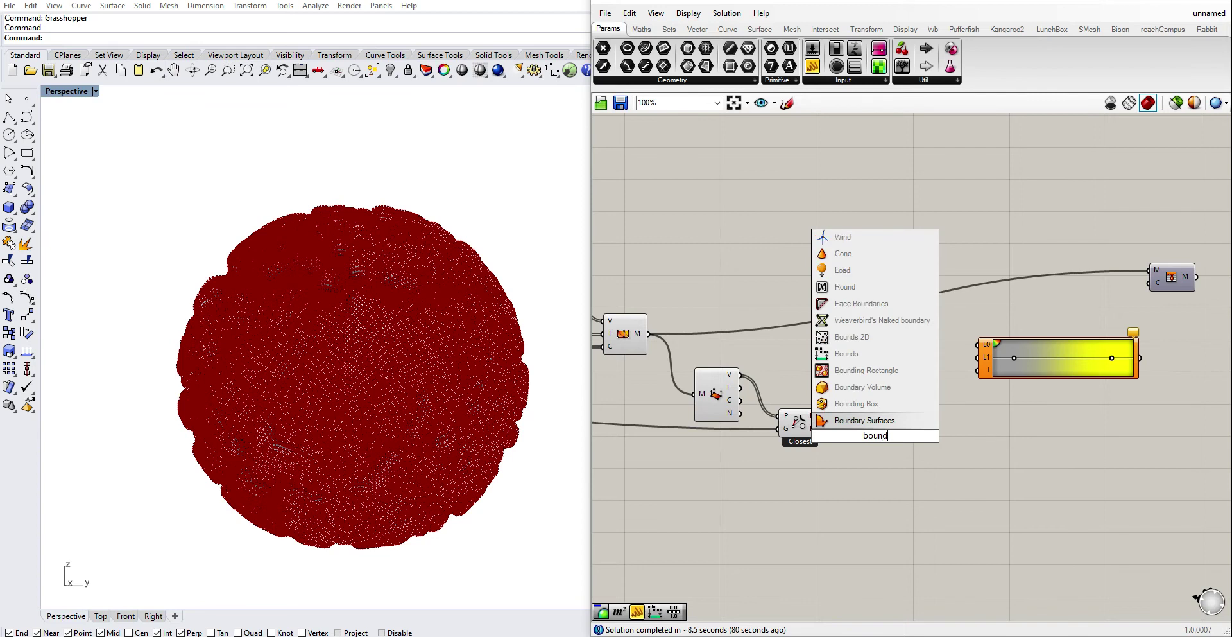
{"action": "left_click", "coordinate": [848, 358]}
{"action": "left_click_drag", "start_coordinate": [845, 434], "coordinate": [857, 435]}
{"action": "left_click_drag", "start_coordinate": [873, 439], "coordinate": [873, 393]}
{"action": "left_click", "coordinate": [910, 364]}
Add a Deconstruct Domain component, feed it the Bounds output, and connect its S and E outputs to the gradient's L0 and L1 inputs.
{"action": "right_click_drag", "start_coordinate": [919, 371], "coordinate": [890, 363]}
{"action": "double_click", "coordinate": [889, 360]}
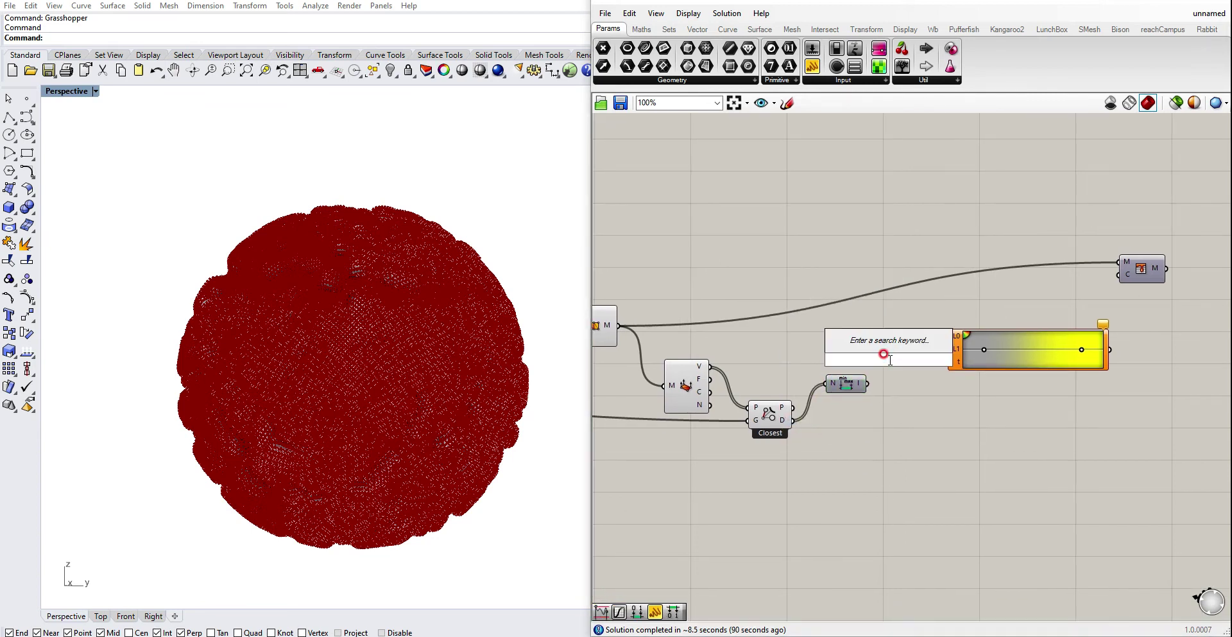
{"action": "type", "text": "deconstruct"}
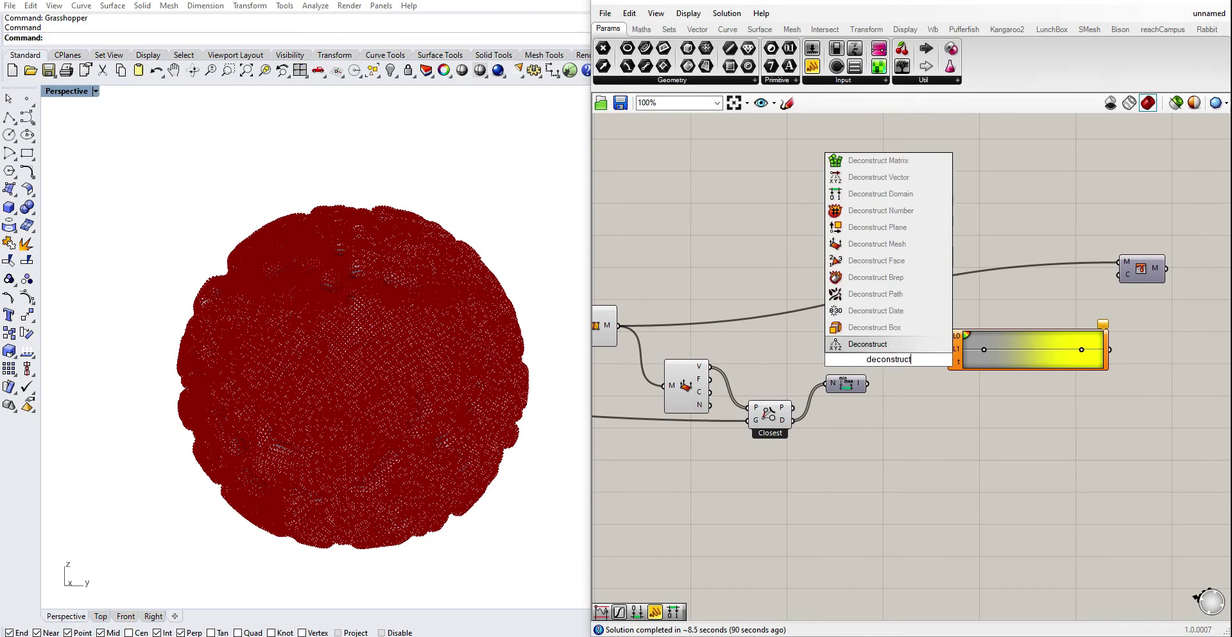
{"action": "type", "text": " domain"}
{"action": "key", "text": "Return"}
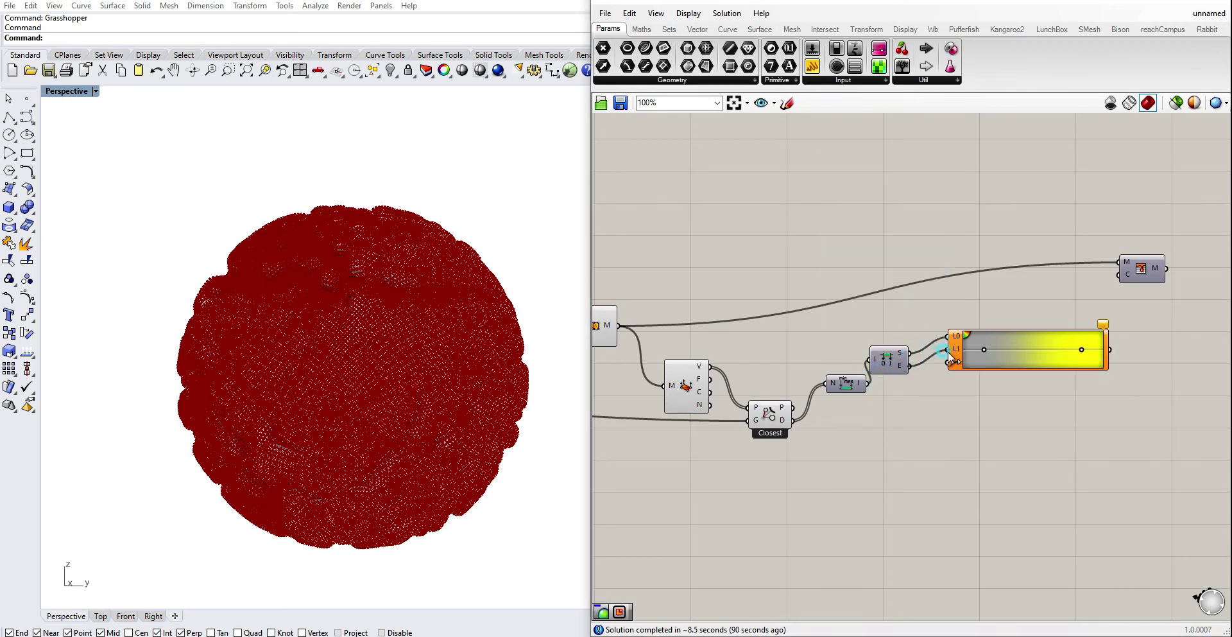
Connect the Closest Point D output to the gradient's t input and the gradient's output to the final Mesh Colours' C input.
{"action": "left_click_drag", "start_coordinate": [951, 361], "coordinate": [926, 373], "text": "ctrl"}
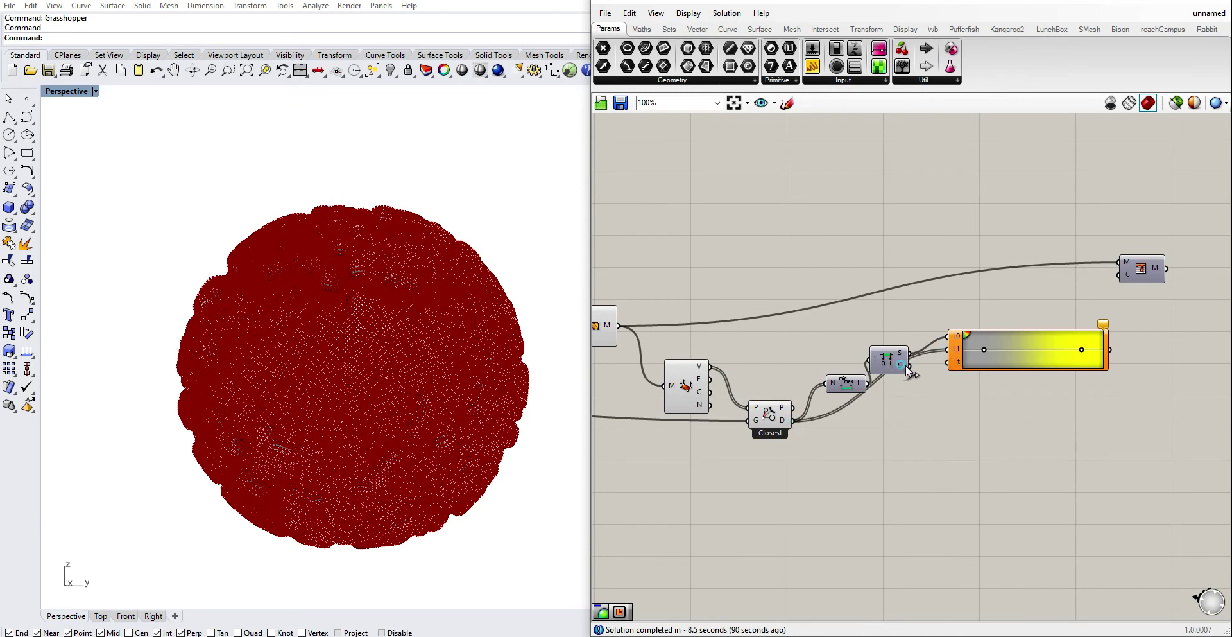
{"action": "right_click_drag", "start_coordinate": [1069, 341], "coordinate": [982, 356]}
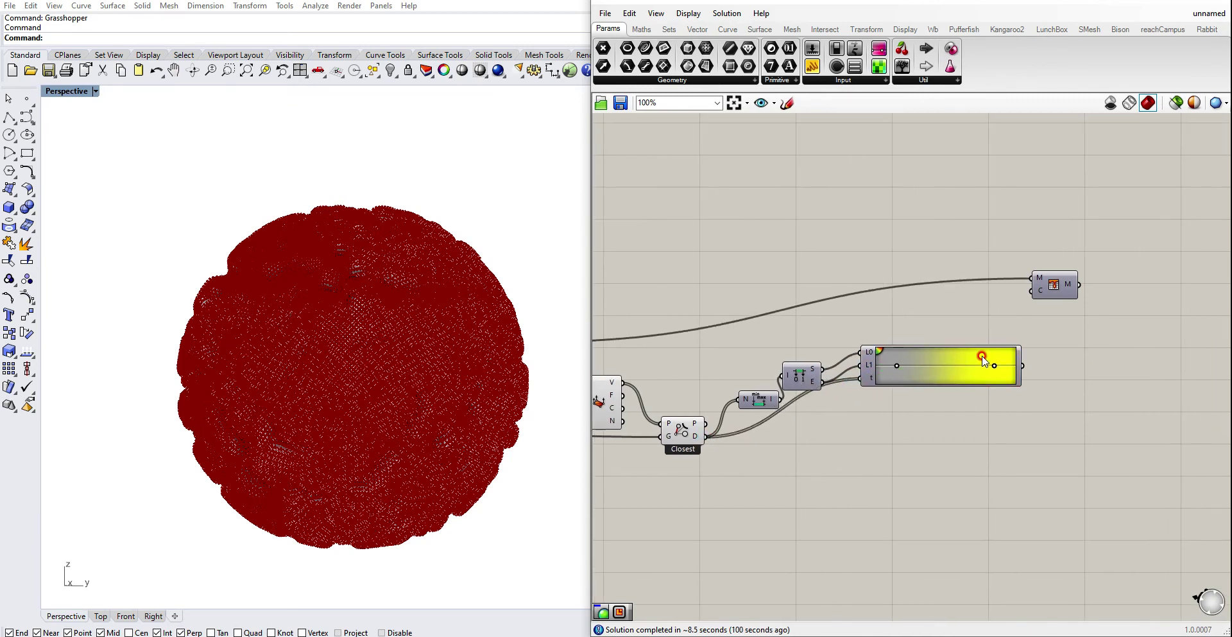
{"action": "left_click_drag", "start_coordinate": [1049, 291], "coordinate": [1061, 309]}
{"action": "scroll", "coordinate": [869, 334], "scroll_direction": "down", "scroll_amount": 2}
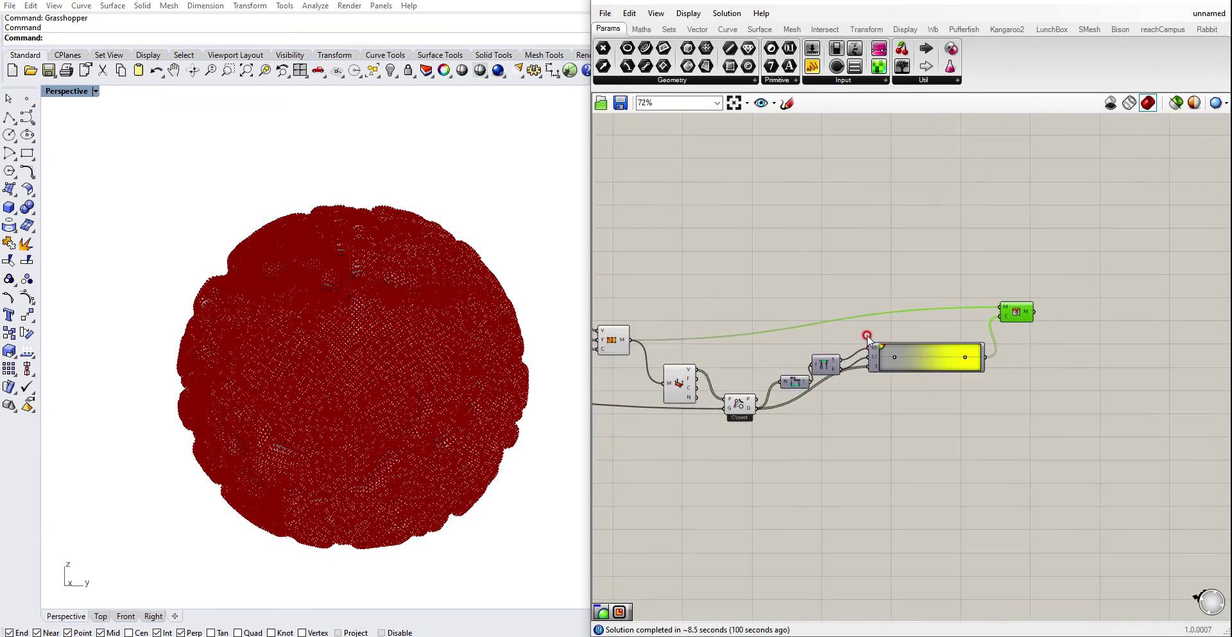
Turn off the preview of the components feeding the final Mesh Colours component.
{"action": "right_click_drag", "start_coordinate": [763, 340], "coordinate": [876, 341]}
{"action": "left_click_drag", "start_coordinate": [864, 274], "coordinate": [656, 460]}
{"action": "middle_click", "coordinate": [732, 372]}
{"action": "left_click", "coordinate": [792, 325]}
{"action": "left_click", "coordinate": [1001, 274]}
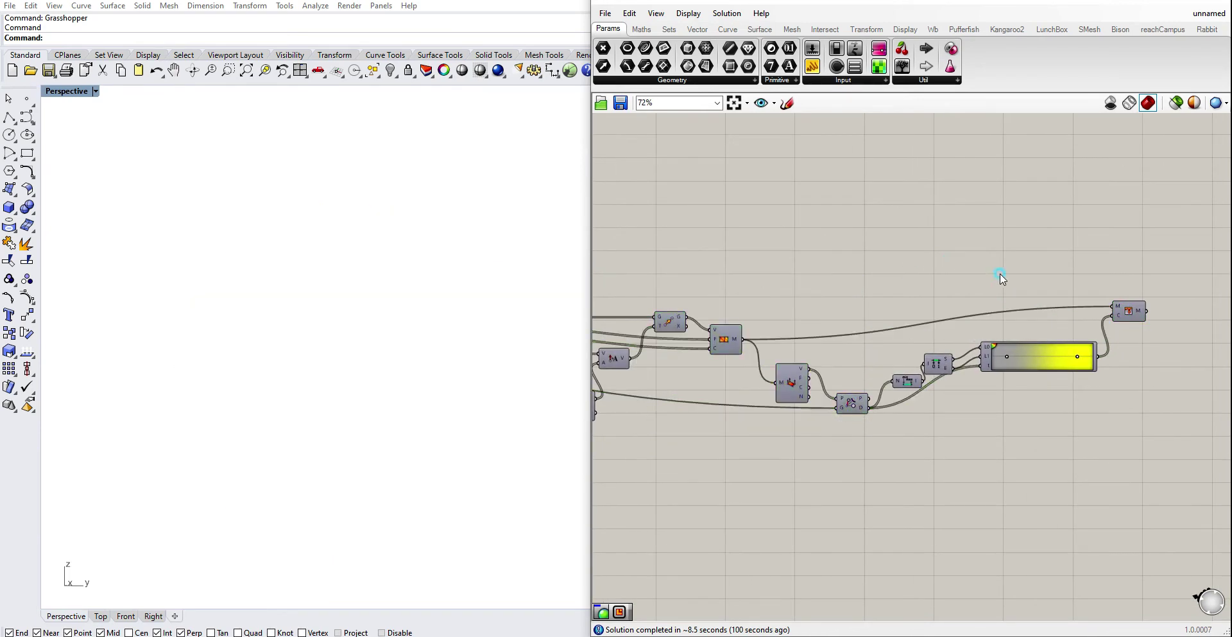
Turn on the preview of the final Mesh Colours component and inspect the coloured sphere.
{"action": "left_click", "coordinate": [1129, 311]}
{"action": "middle_click", "coordinate": [1128, 311]}
{"action": "left_click", "coordinate": [1158, 286]}
{"action": "left_click", "coordinate": [1044, 241]}
{"action": "right_click_drag", "start_coordinate": [443, 369], "coordinate": [413, 378]}
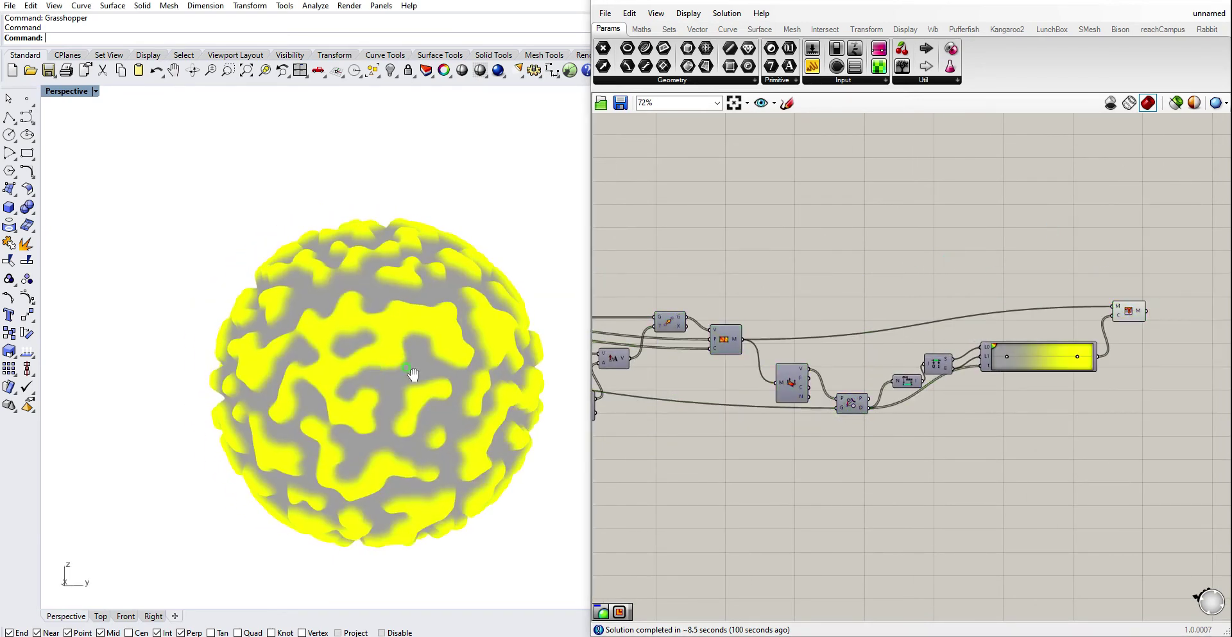
{"action": "scroll", "coordinate": [414, 325], "scroll_direction": "up", "scroll_amount": 2}
{"action": "mouse_move", "coordinate": [419, 315]}
{"action": "right_mouse_down", "text": "shift"}
{"action": "mouse_move", "coordinate": [411, 295]}
{"action": "mouse_move", "coordinate": [408, 312]}
{"action": "right_mouse_up", "text": "shift"}
{"action": "scroll", "coordinate": [961, 344], "scroll_direction": "up", "scroll_amount": 3}
Move the gradient's start and end stops outward to the two ends of the gradient bar.
{"action": "left_click_drag", "start_coordinate": [1033, 363], "coordinate": [1011, 362]}
{"action": "right_click_drag", "start_coordinate": [1077, 349], "coordinate": [1006, 360]}
{"action": "mouse_move", "coordinate": [1080, 375]}
{"action": "left_mouse_down"}
{"action": "mouse_move", "coordinate": [1031, 371]}
{"action": "mouse_move", "coordinate": [1103, 375]}
{"action": "left_mouse_up"}
Apply the dark brown, red and beige preset to the gradient and change its middle colour to off-white.
{"action": "right_click", "coordinate": [1046, 364]}
{"action": "mouse_move", "coordinate": [1087, 445]}
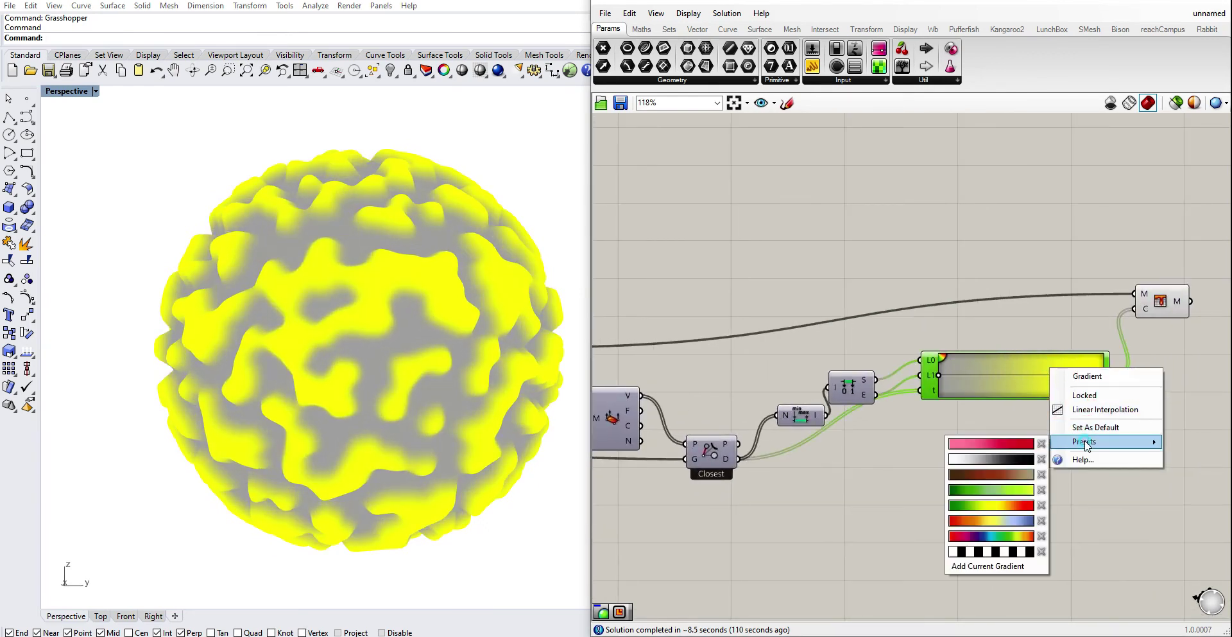
{"action": "left_click", "coordinate": [1001, 474]}
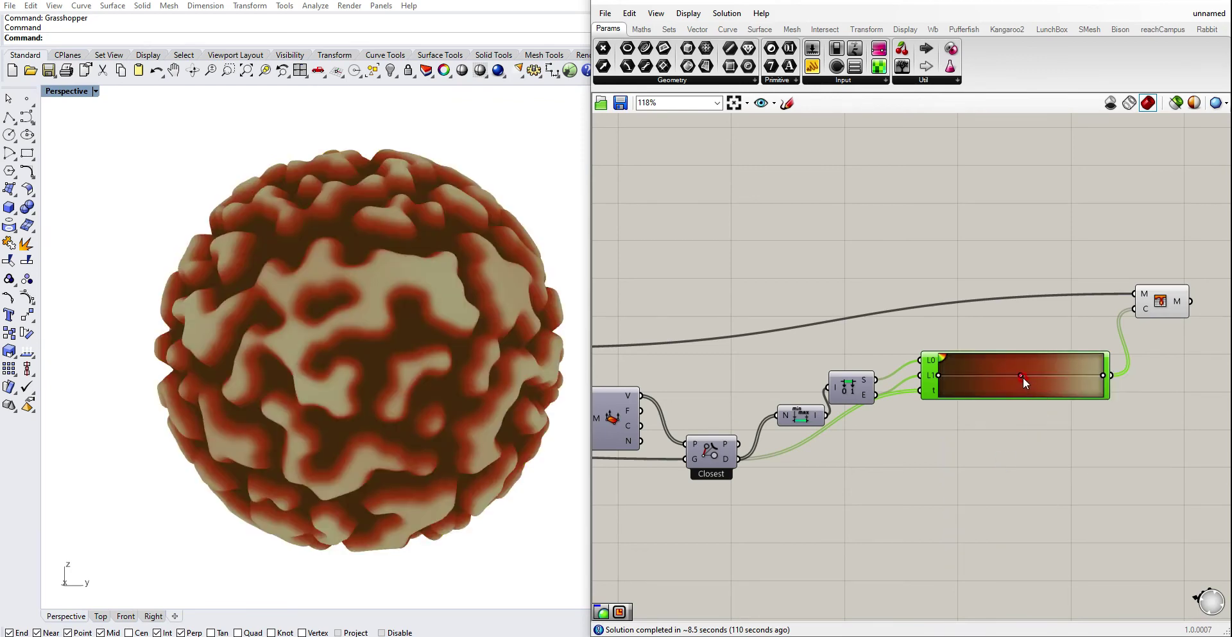
{"action": "right_click", "coordinate": [1022, 375]}
{"action": "left_click", "coordinate": [1133, 414]}
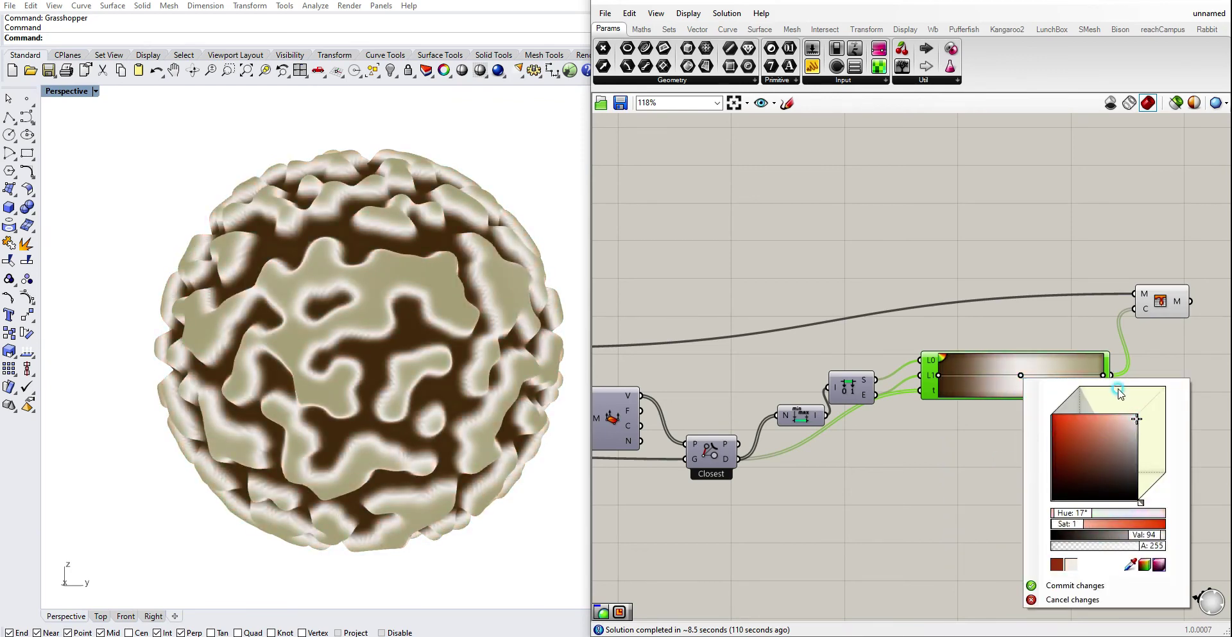
{"action": "left_click", "coordinate": [1101, 339]}
Set the gradient's end colour to a muted purple with hue 333°, saturation 40 and value 54.
{"action": "right_click", "coordinate": [1103, 376]}
{"action": "mouse_move", "coordinate": [1135, 448]}
{"action": "left_mouse_down"}
{"action": "mouse_move", "coordinate": [1091, 411]}
{"action": "mouse_move", "coordinate": [1076, 455]}
{"action": "mouse_move", "coordinate": [1149, 454]}
{"action": "left_mouse_up"}
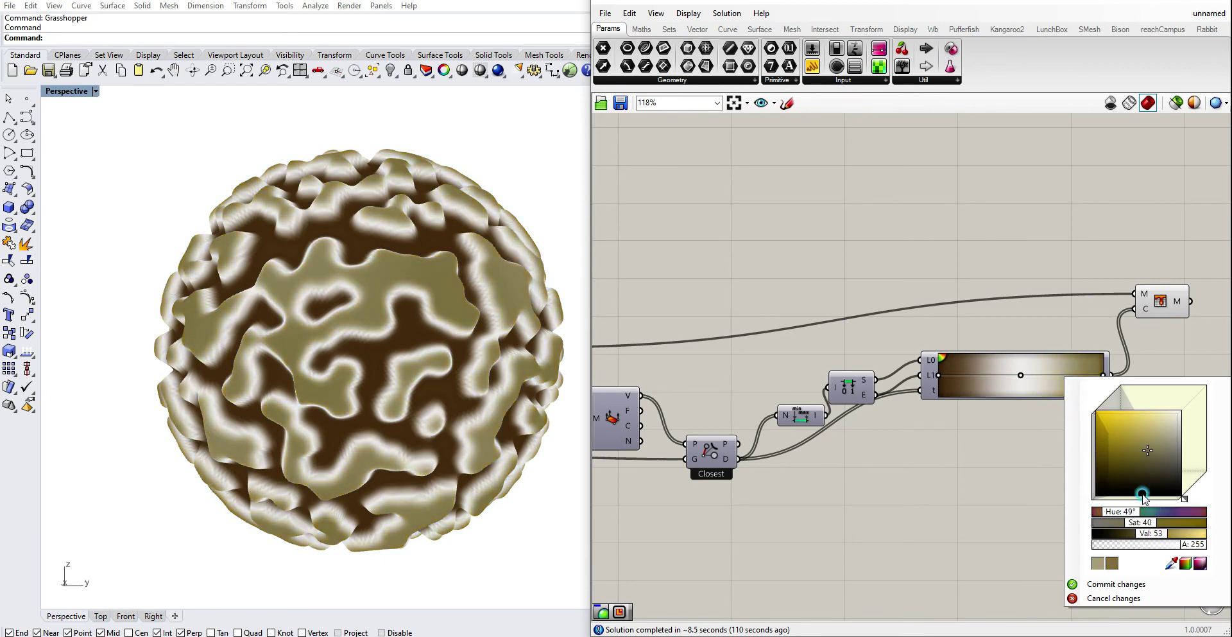
{"action": "left_click_drag", "start_coordinate": [1144, 497], "coordinate": [1180, 507]}
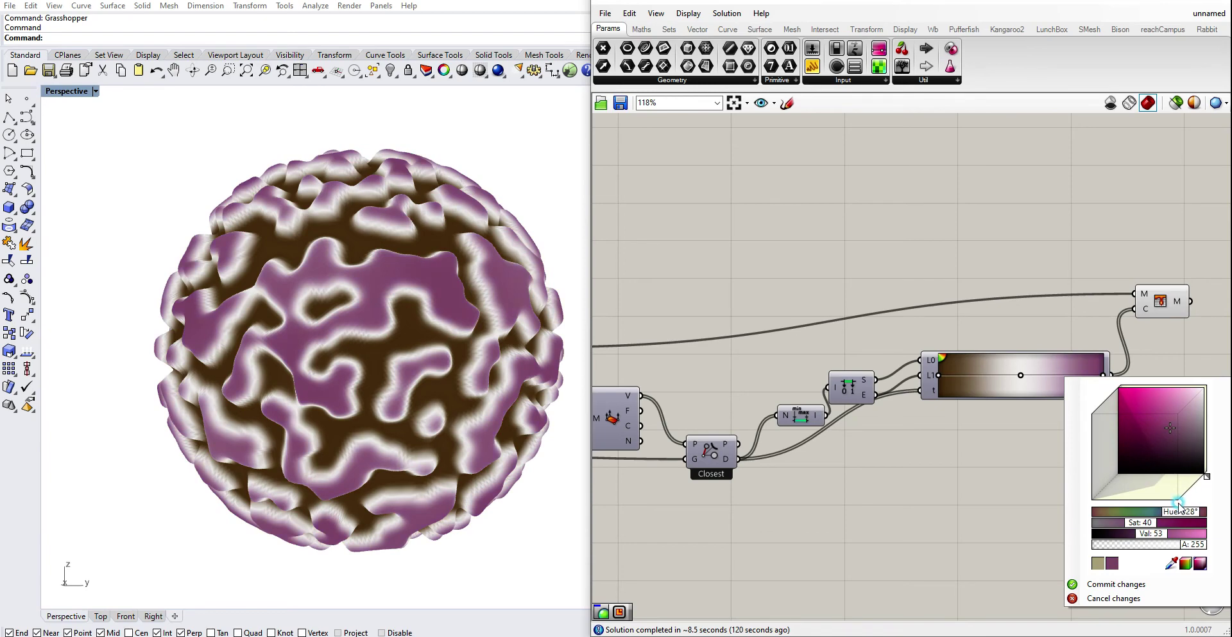
{"action": "left_click", "coordinate": [948, 376]}
Set the gradient's start colour to dark blue with hue 237°, saturation 46 and value 41.
{"action": "right_click", "coordinate": [941, 373]}
{"action": "mouse_move", "coordinate": [995, 436]}
{"action": "left_mouse_down"}
{"action": "mouse_move", "coordinate": [960, 522]}
{"action": "mouse_move", "coordinate": [1045, 442]}
{"action": "mouse_move", "coordinate": [1056, 414]}
{"action": "mouse_move", "coordinate": [1051, 458]}
{"action": "mouse_move", "coordinate": [1045, 439]}
{"action": "mouse_move", "coordinate": [986, 436]}
{"action": "left_mouse_up"}
{"action": "left_click_drag", "start_coordinate": [1009, 509], "coordinate": [1014, 534]}
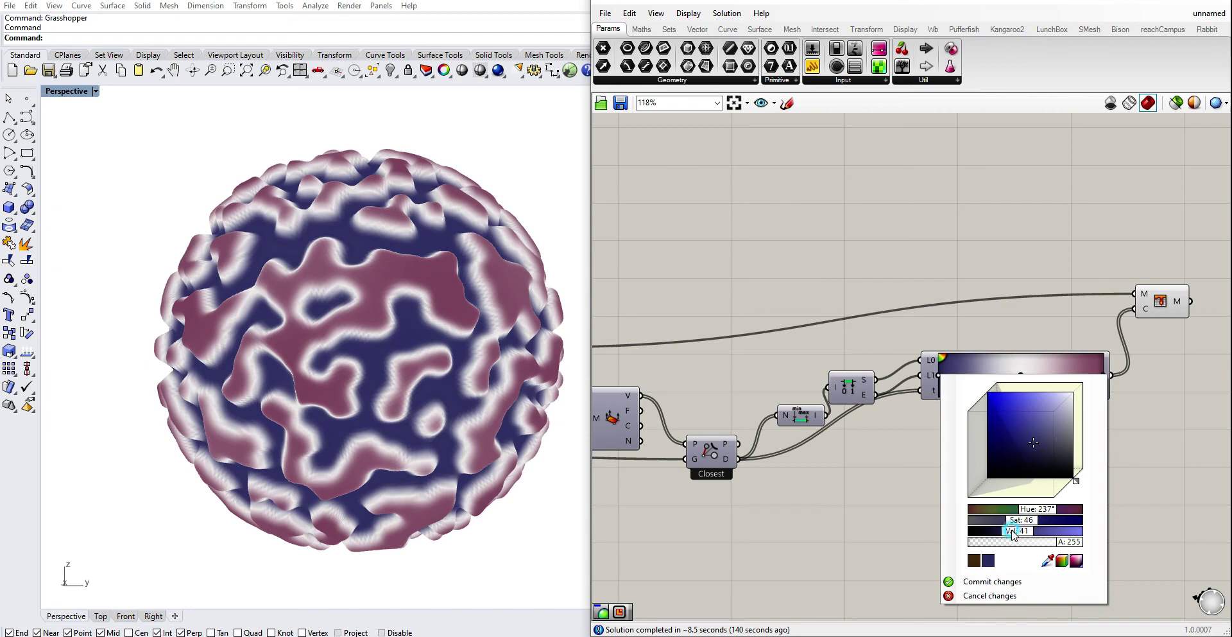
{"action": "left_click", "coordinate": [856, 515]}
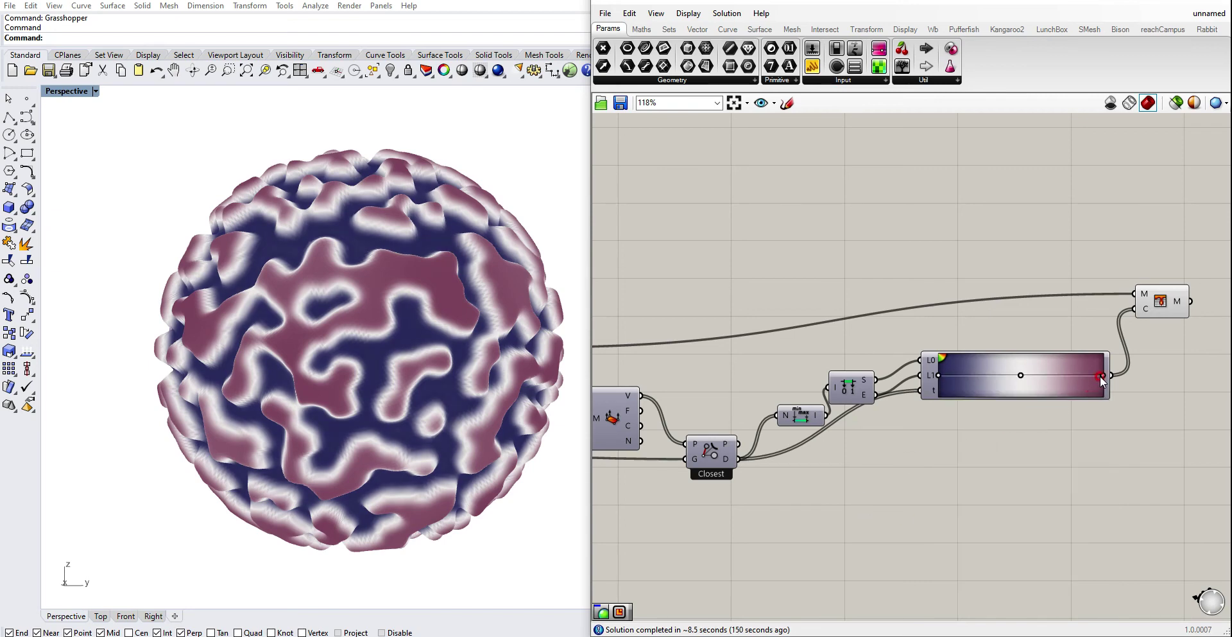
Set the gradient's end colour to olive yellow with hue 54° and saturation 54.
{"action": "left_click", "coordinate": [1100, 376]}
{"action": "left_click", "coordinate": [1169, 427]}
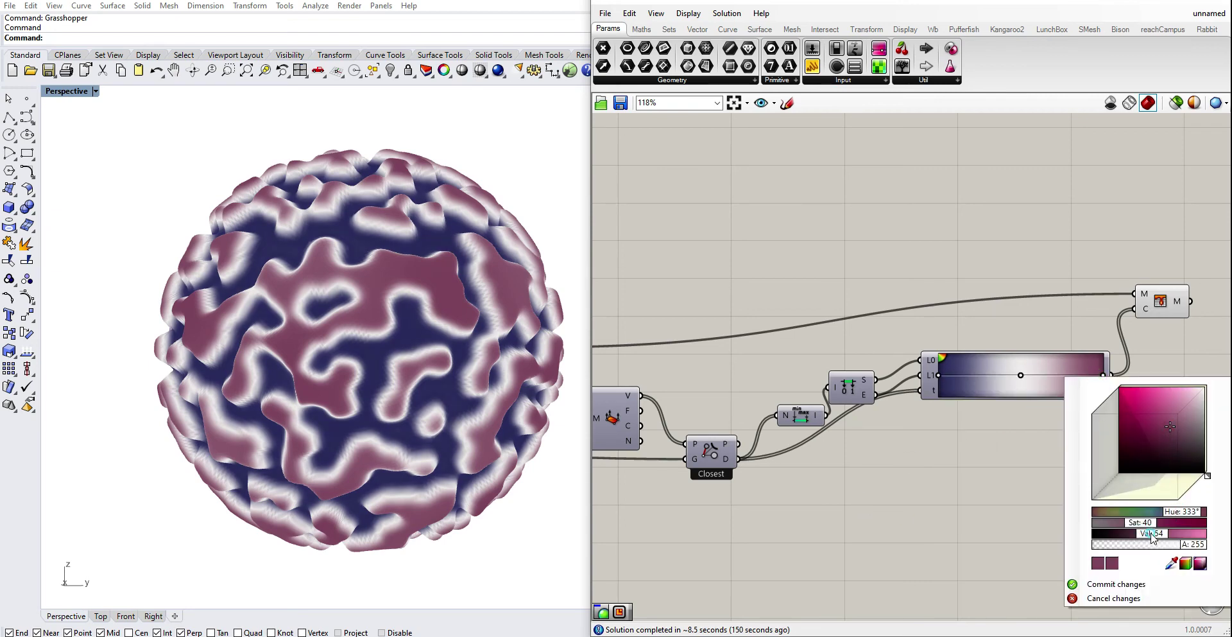
{"action": "mouse_move", "coordinate": [1152, 536]}
{"action": "left_mouse_down"}
{"action": "mouse_move", "coordinate": [1194, 534]}
{"action": "mouse_move", "coordinate": [1100, 523]}
{"action": "mouse_move", "coordinate": [1145, 534]}
{"action": "mouse_move", "coordinate": [1210, 523]}
{"action": "mouse_move", "coordinate": [1106, 544]}
{"action": "mouse_move", "coordinate": [1190, 538]}
{"action": "mouse_move", "coordinate": [1166, 518]}
{"action": "mouse_move", "coordinate": [1117, 522]}
{"action": "mouse_move", "coordinate": [1127, 518]}
{"action": "left_mouse_up"}
{"action": "left_click", "coordinate": [1193, 523]}
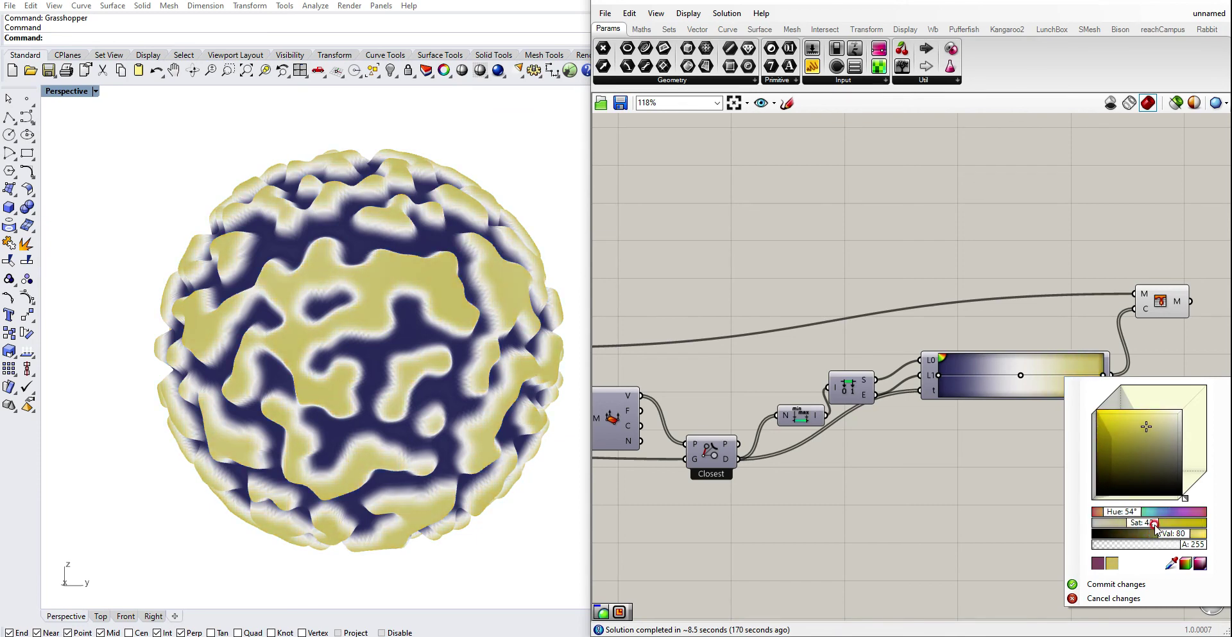
{"action": "mouse_move", "coordinate": [1176, 536]}
{"action": "left_mouse_down"}
{"action": "mouse_move", "coordinate": [1155, 536]}
{"action": "mouse_move", "coordinate": [1169, 538]}
{"action": "left_mouse_up"}
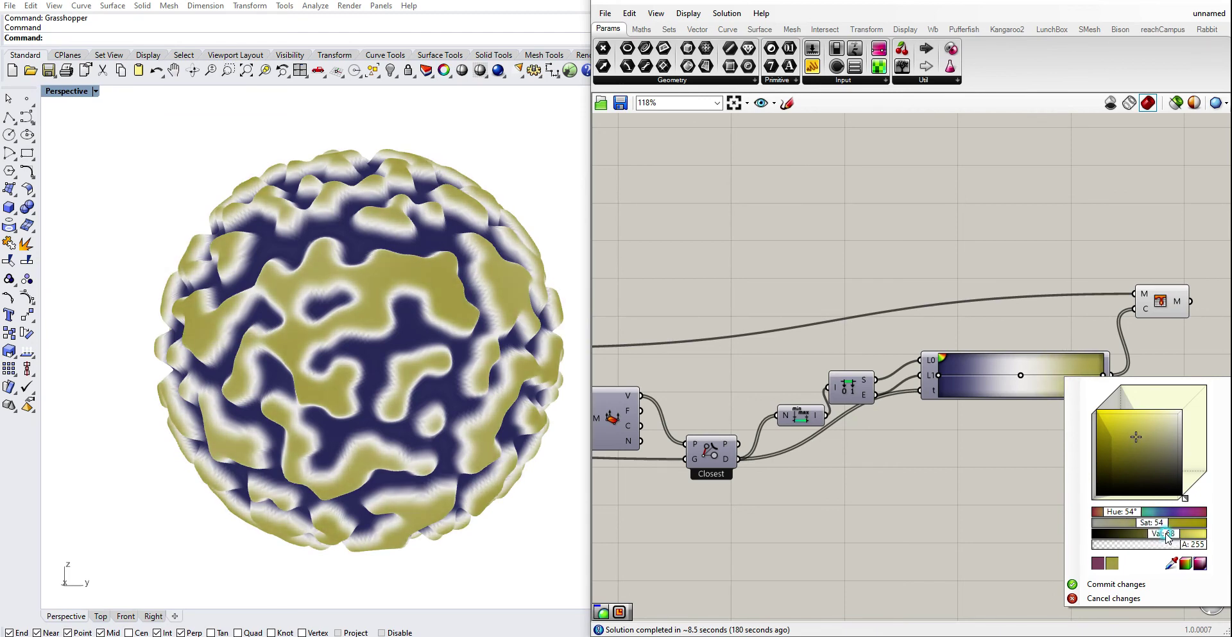
{"action": "left_click", "coordinate": [1021, 496]}
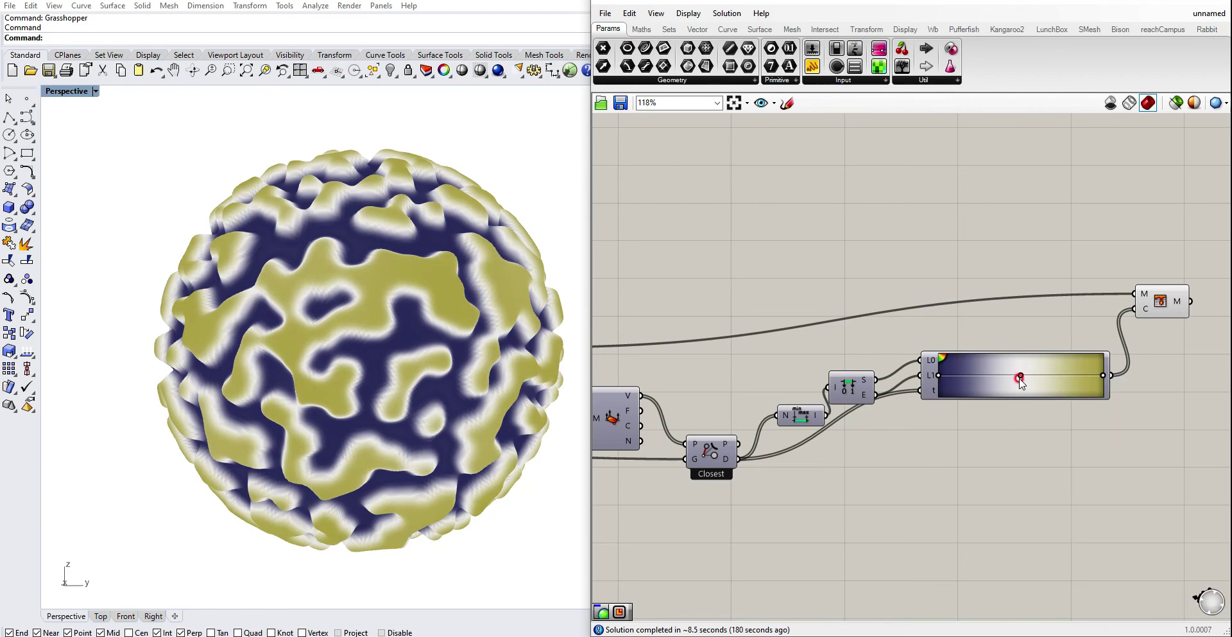
Move the gradient's off-white middle stop closer to the yellow end and inspect the recoloured sphere.
{"action": "left_click_drag", "start_coordinate": [1020, 379], "coordinate": [1050, 383]}
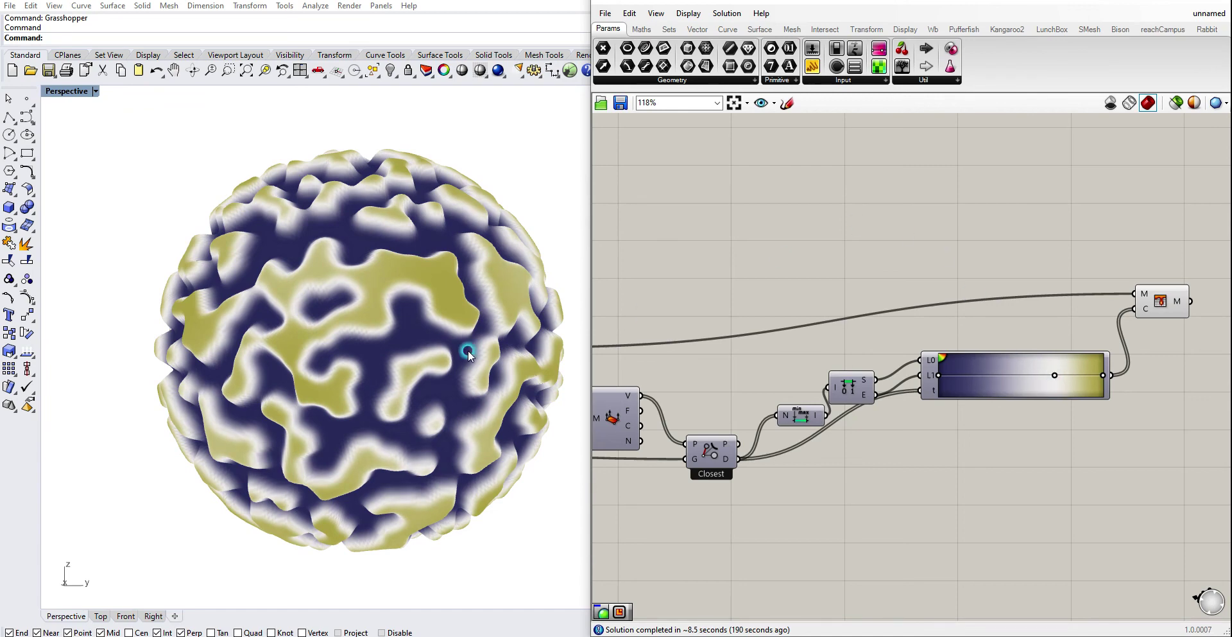
{"action": "right_click_drag", "start_coordinate": [468, 350], "coordinate": [431, 343]}
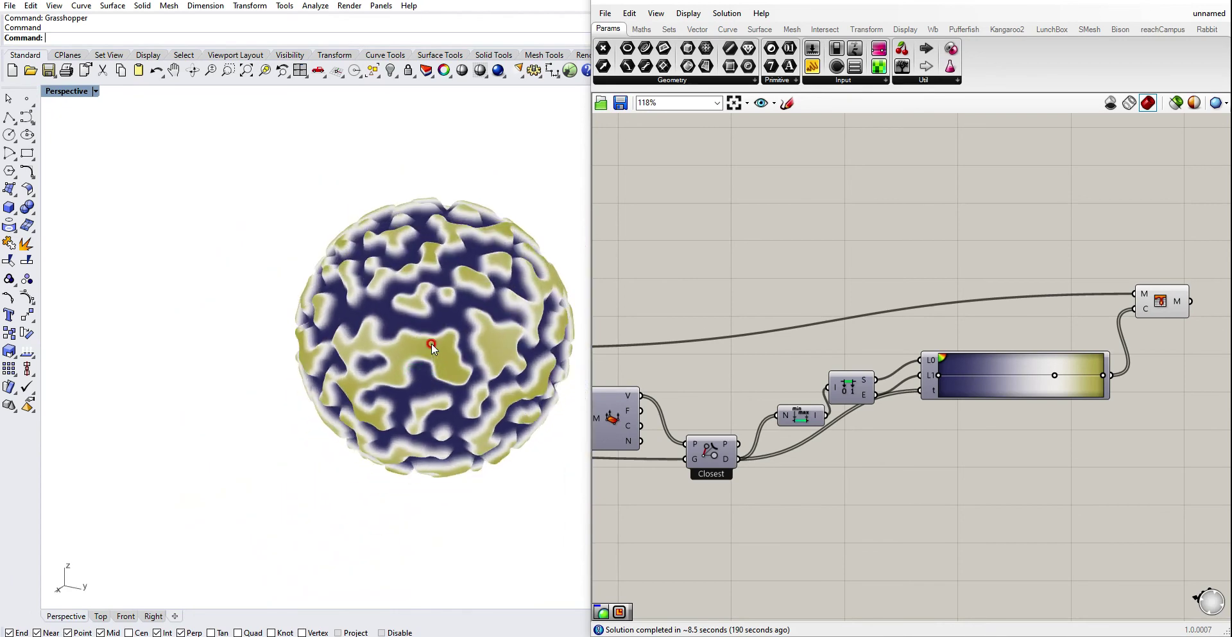
{"action": "scroll", "coordinate": [502, 234], "scroll_direction": "up", "scroll_amount": 4}
{"action": "left_click", "coordinate": [1166, 20]}
{"action": "right_click_drag", "start_coordinate": [494, 228], "coordinate": [432, 252]}
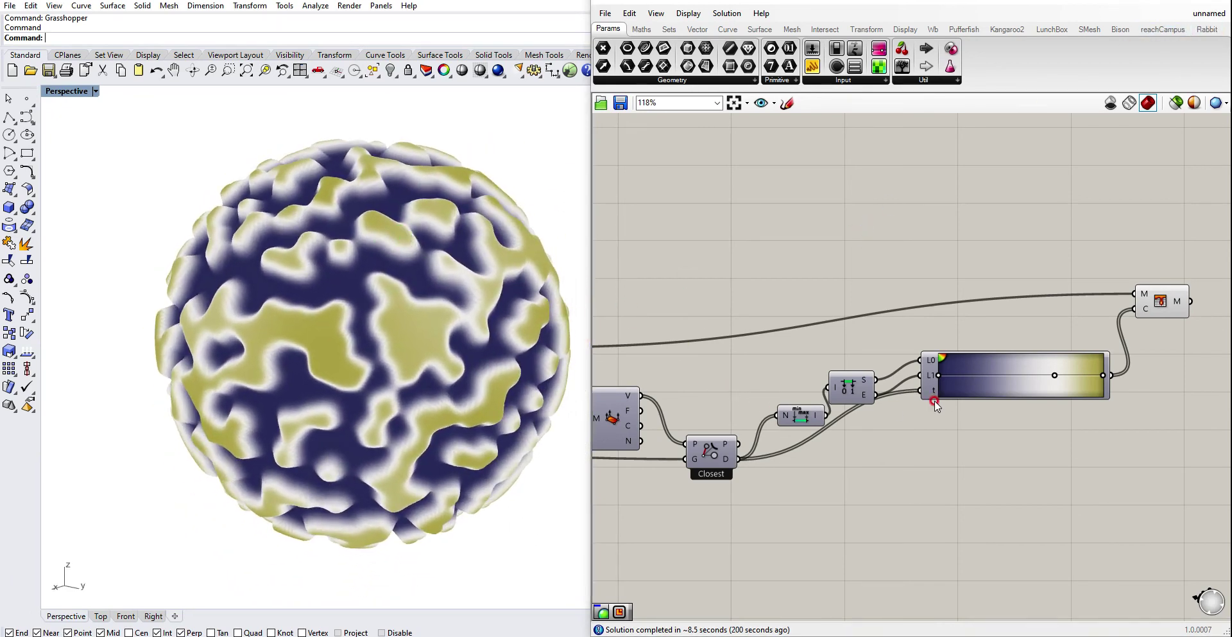
{"action": "mouse_move", "coordinate": [422, 374]}
{"action": "right_mouse_down"}
{"action": "mouse_move", "coordinate": [393, 342]}
{"action": "mouse_move", "coordinate": [418, 375]}
{"action": "right_mouse_up"}
Set the Target slider that controls the normal displacement to 15.
{"action": "scroll", "coordinate": [822, 348], "scroll_direction": "down", "scroll_amount": 3}
{"action": "scroll", "coordinate": [823, 348], "scroll_direction": "down", "scroll_amount": 2}
{"action": "right_click_drag", "start_coordinate": [699, 358], "coordinate": [1063, 392]}
{"action": "scroll", "coordinate": [727, 391], "scroll_direction": "up", "scroll_amount": 2}
{"action": "right_click_drag", "start_coordinate": [648, 414], "coordinate": [613, 413]}
{"action": "right_click_drag", "start_coordinate": [1001, 379], "coordinate": [879, 377]}
{"action": "left_click", "coordinate": [1079, 400]}
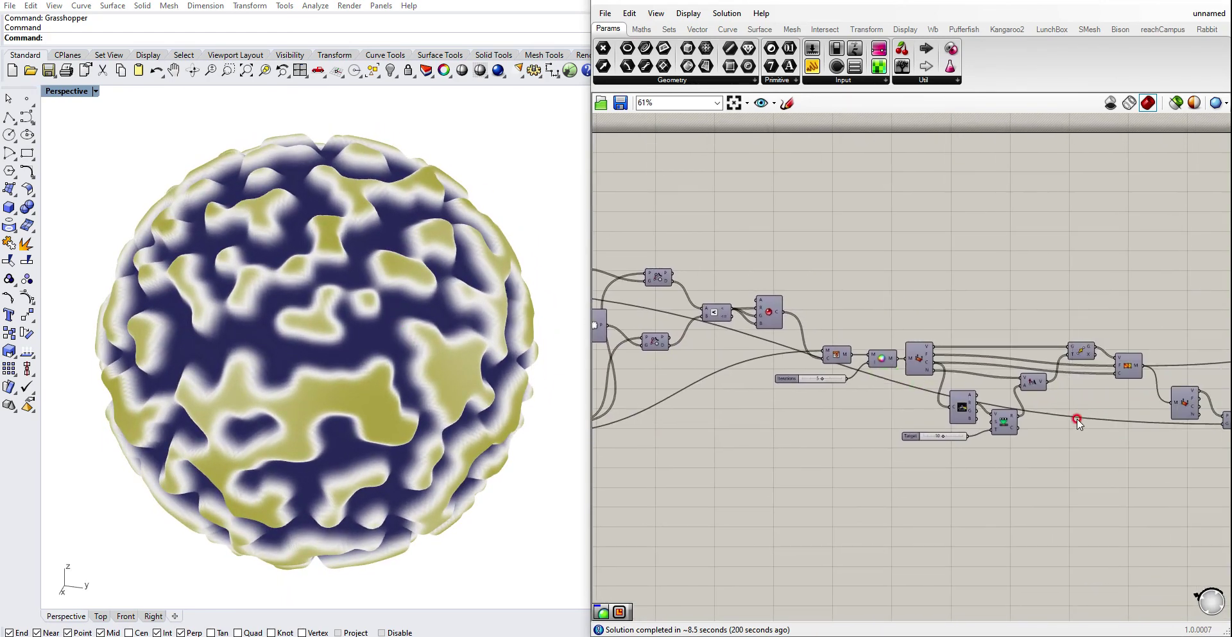
{"action": "scroll", "coordinate": [972, 435], "scroll_direction": "up", "scroll_amount": 3}
{"action": "double_click", "coordinate": [938, 435]}
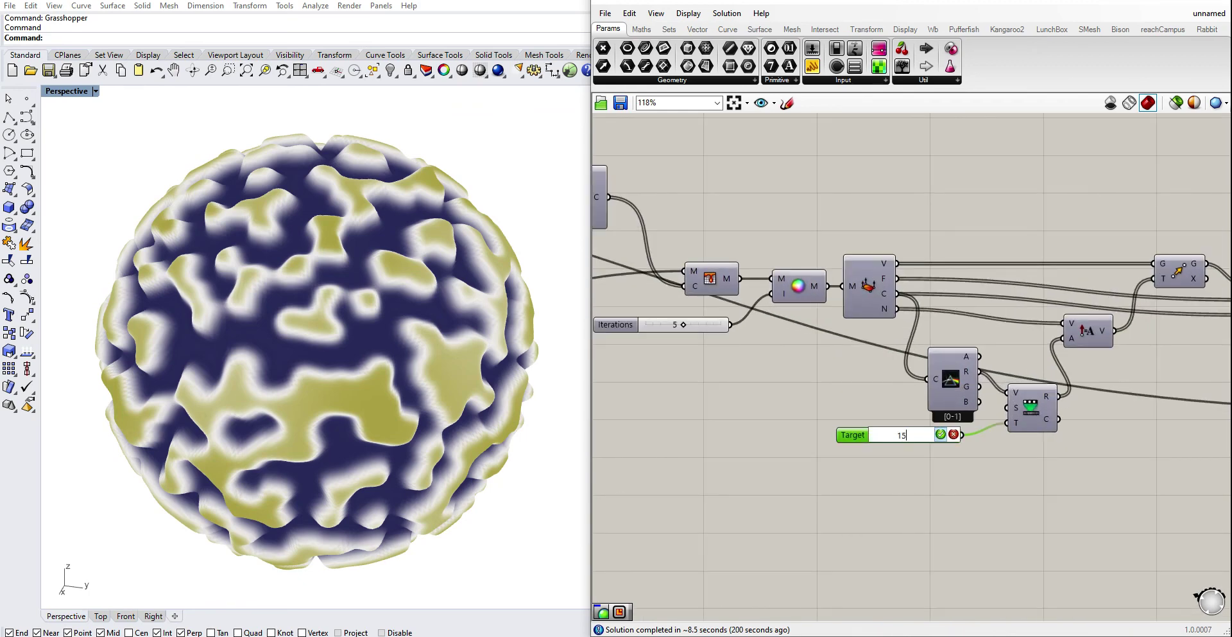
{"action": "left_click", "coordinate": [946, 444]}
Try values of 20 and 5 on the displacement's Target slider.
{"action": "double_click", "coordinate": [951, 439]}
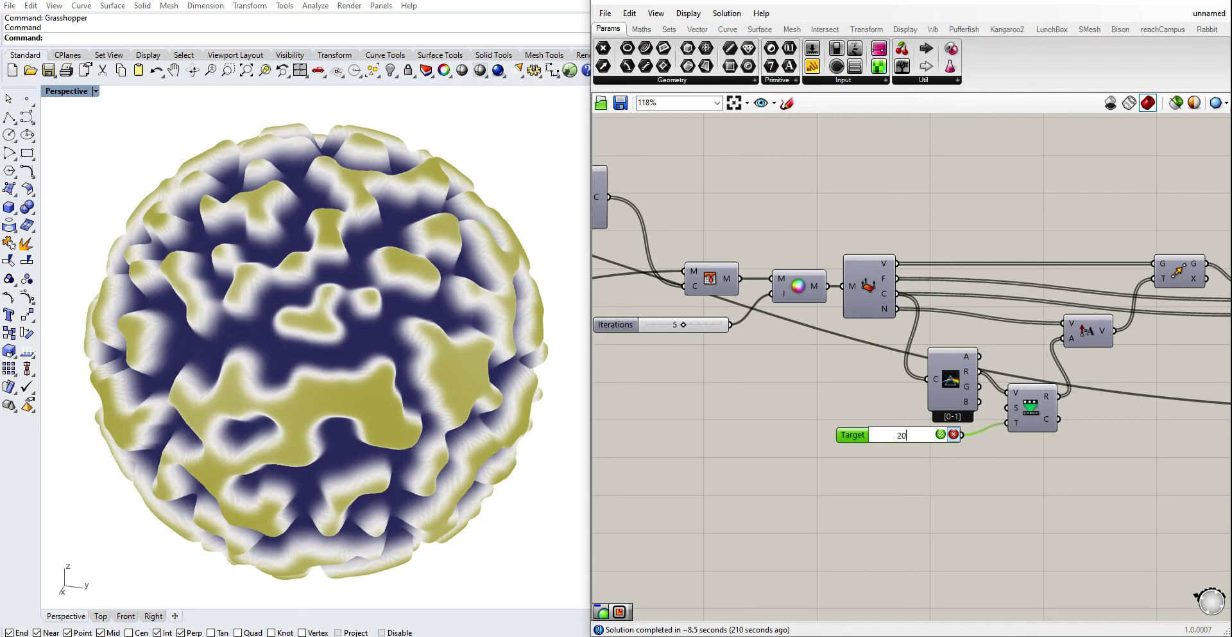
{"action": "key", "text": "Return"}
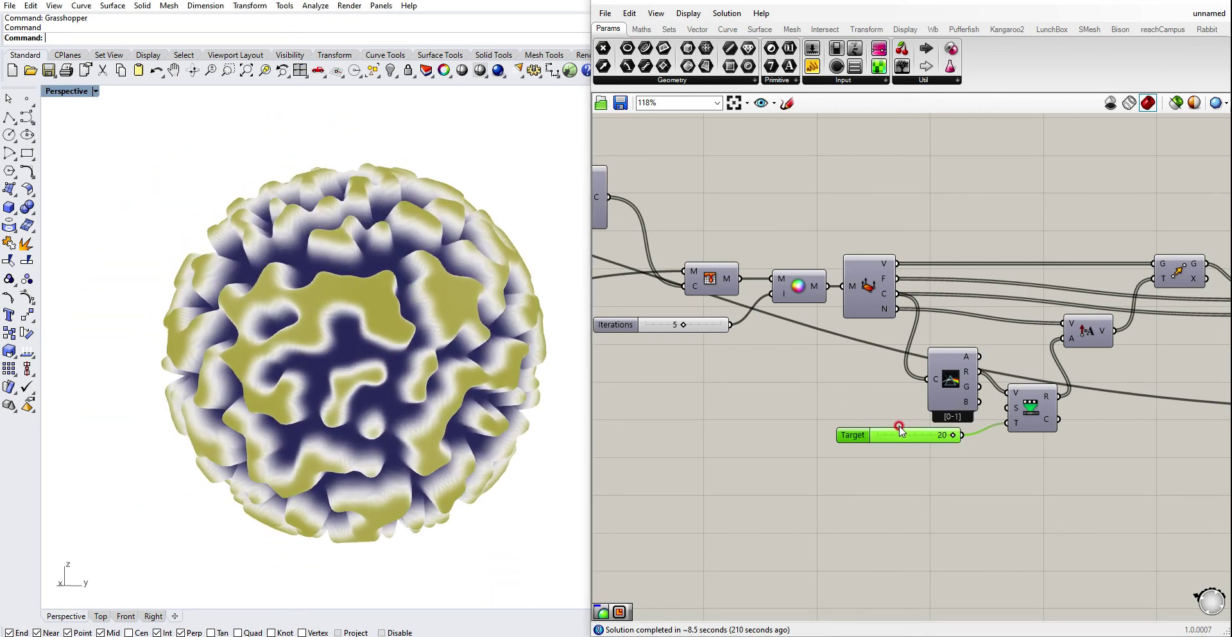
{"action": "double_click", "coordinate": [901, 431]}
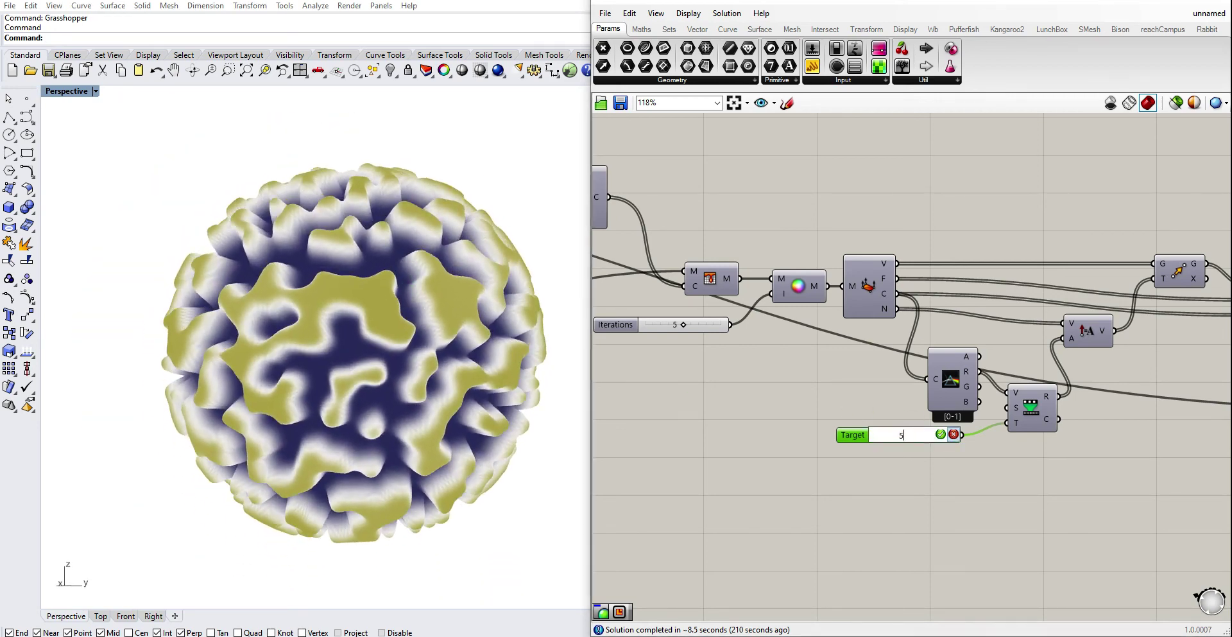
{"action": "type", "text": "5"}
{"action": "key", "text": "Return"}
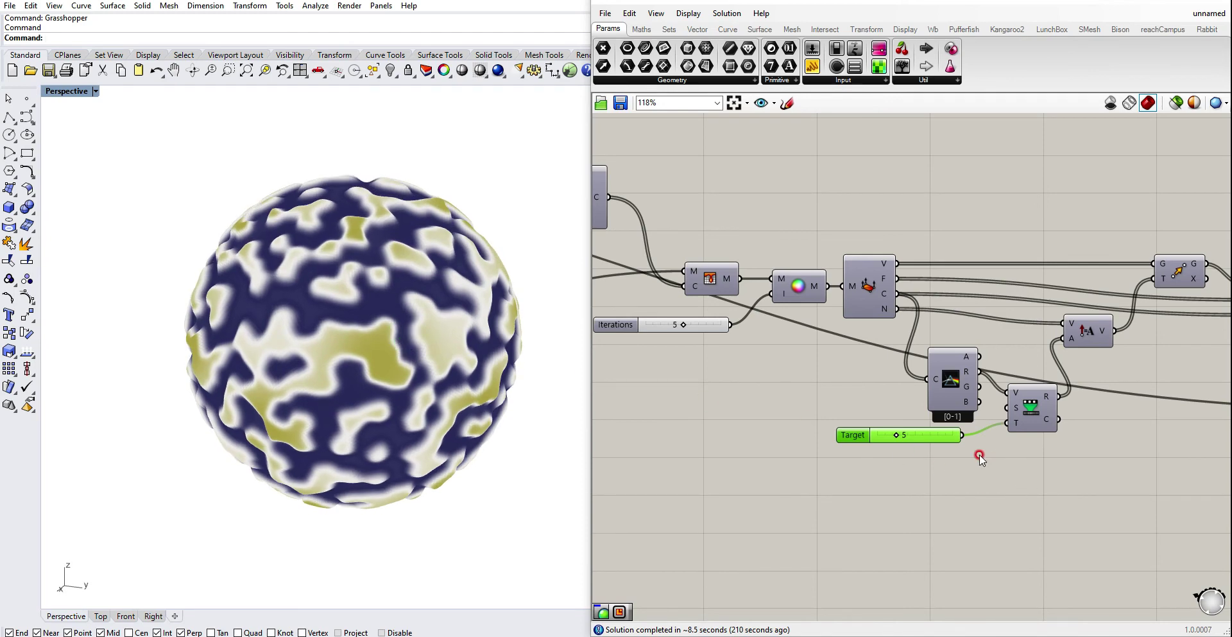
Return the Target slider to 15 and inspect the displaced sphere.
{"action": "double_click", "coordinate": [919, 432]}
{"action": "type", "text": "15"}
{"action": "key", "text": "Return"}
{"action": "left_click", "coordinate": [388, 330]}
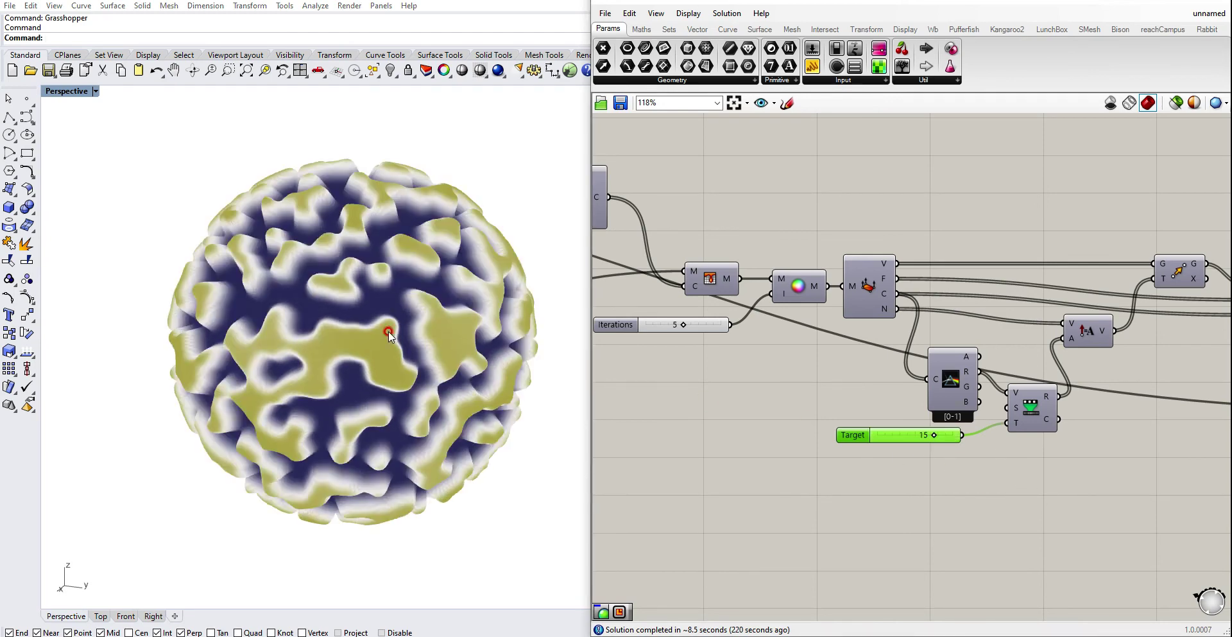
{"action": "right_click_drag", "start_coordinate": [388, 330], "coordinate": [443, 350]}
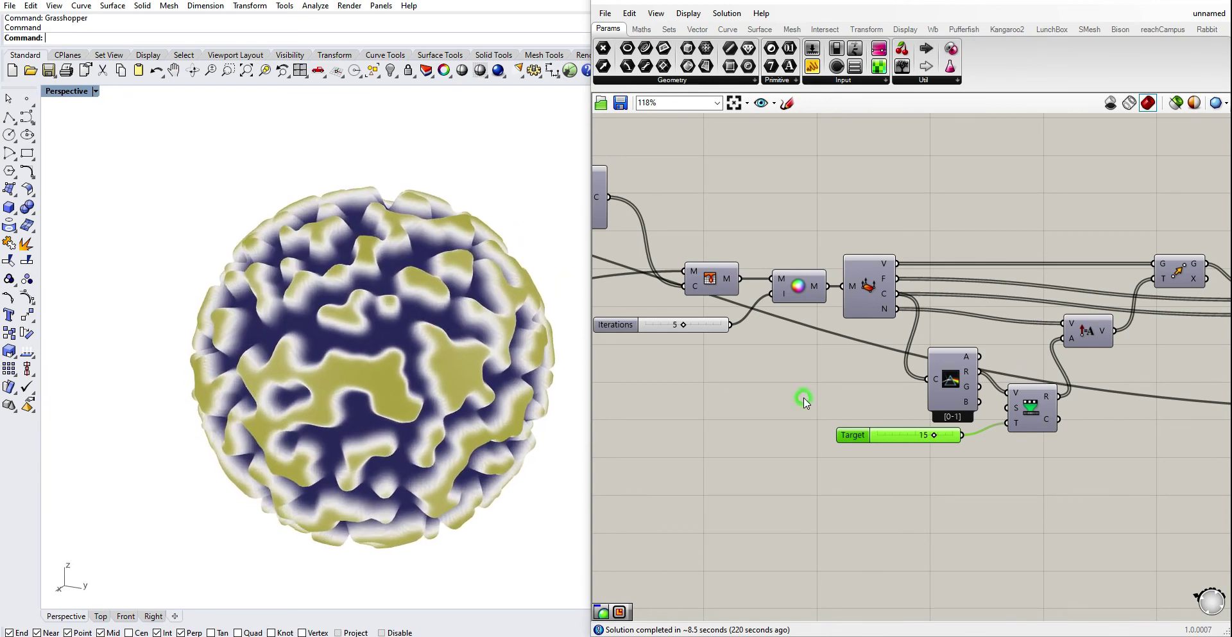